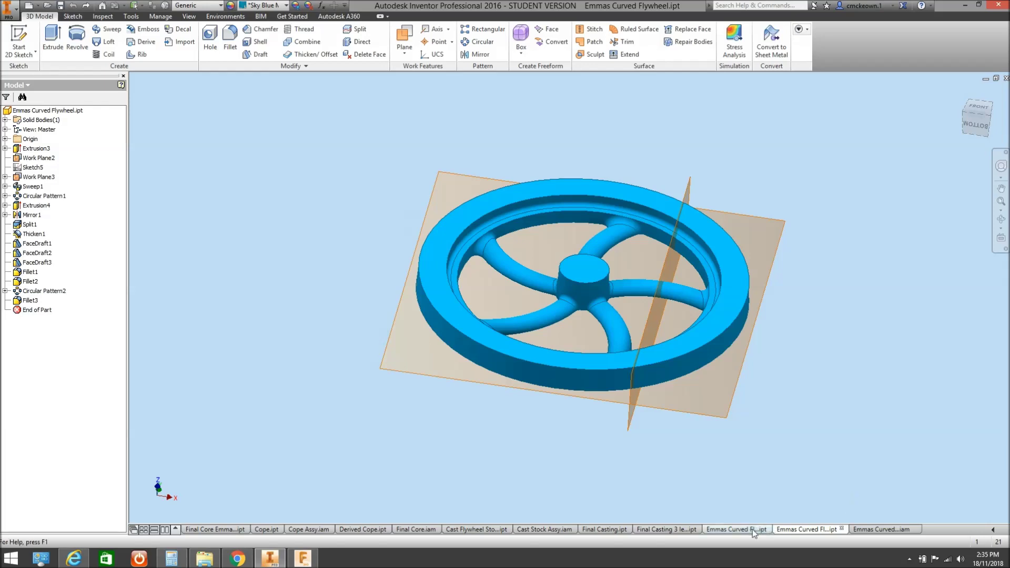
# Compare the two flywheel halves, Emmas Curved Flywheel and Emmas Curved Flywheel Part 2, focusing on their hubs
pyautogui.click(747, 529)
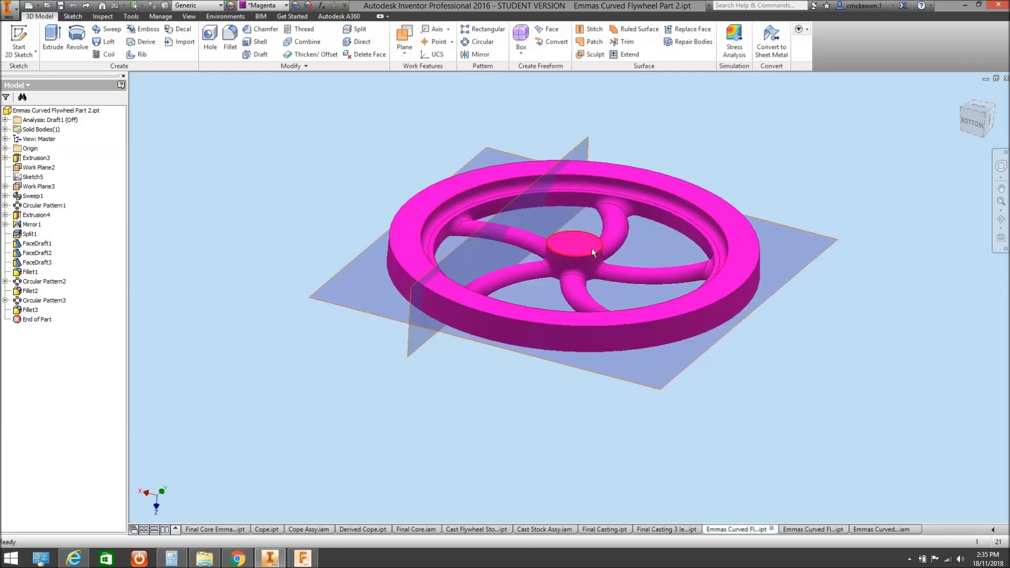
pyautogui.click(800, 528)
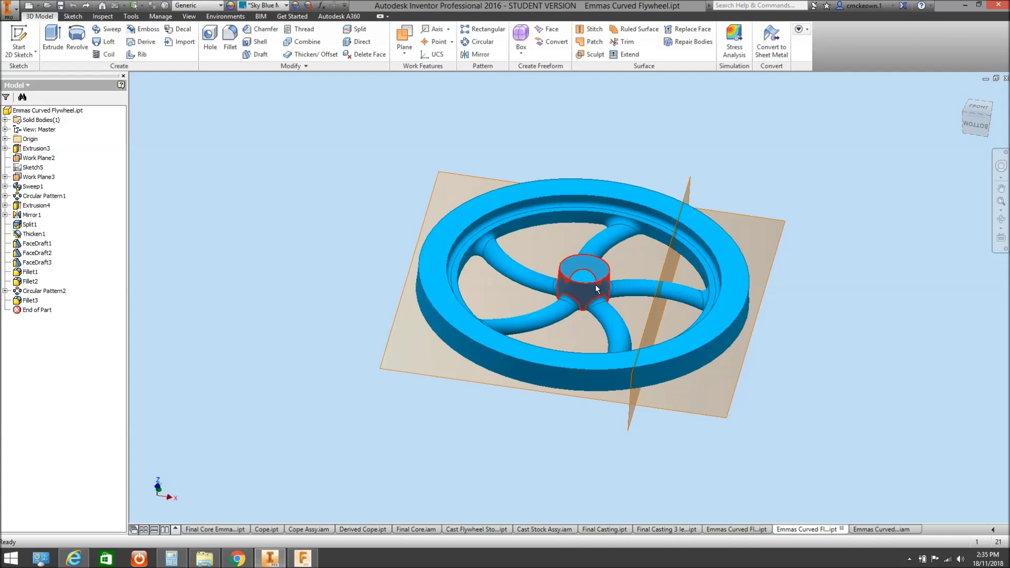
pyautogui.click(737, 529)
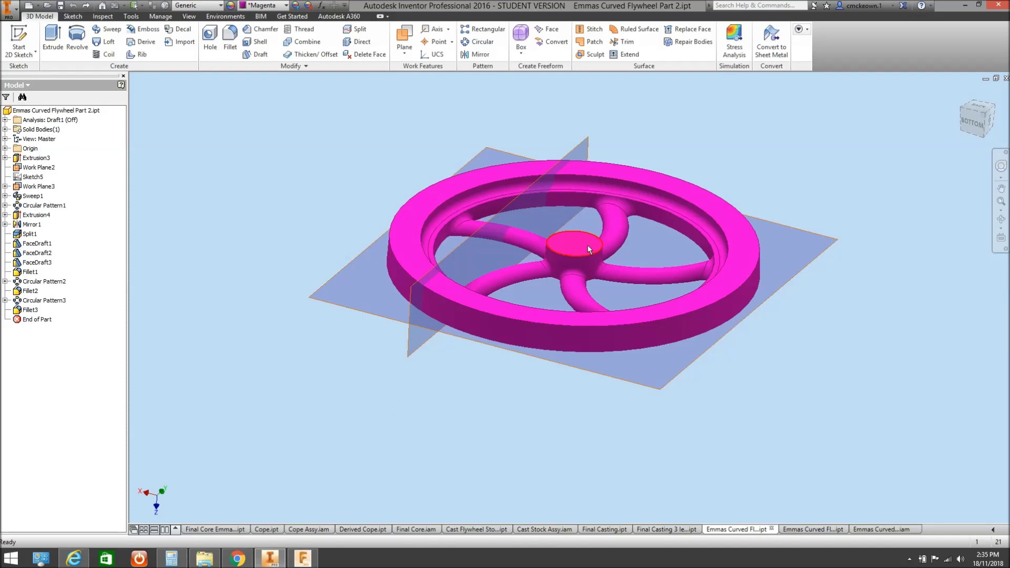
pyautogui.moveTo(588, 249)
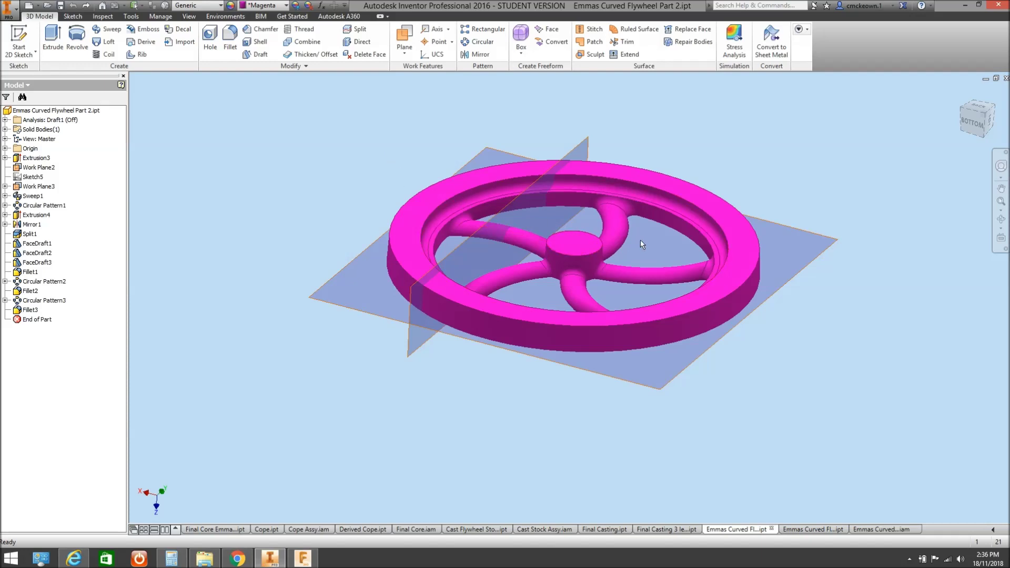
# Create a new metric part from the Standard (mm).ipt template
pyautogui.click(8, 9)
pyautogui.click(19, 50)
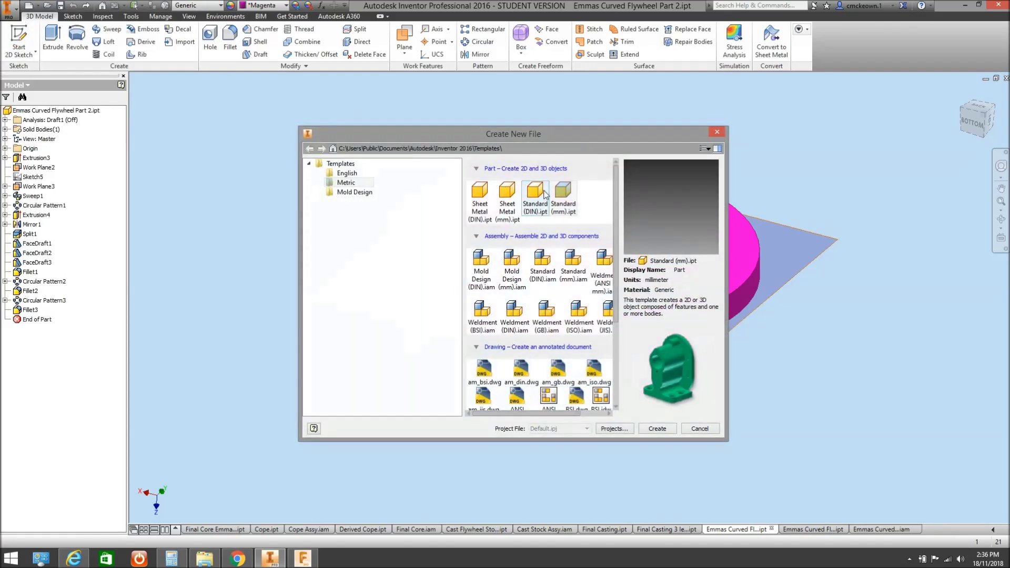
pyautogui.doubleClick(563, 199)
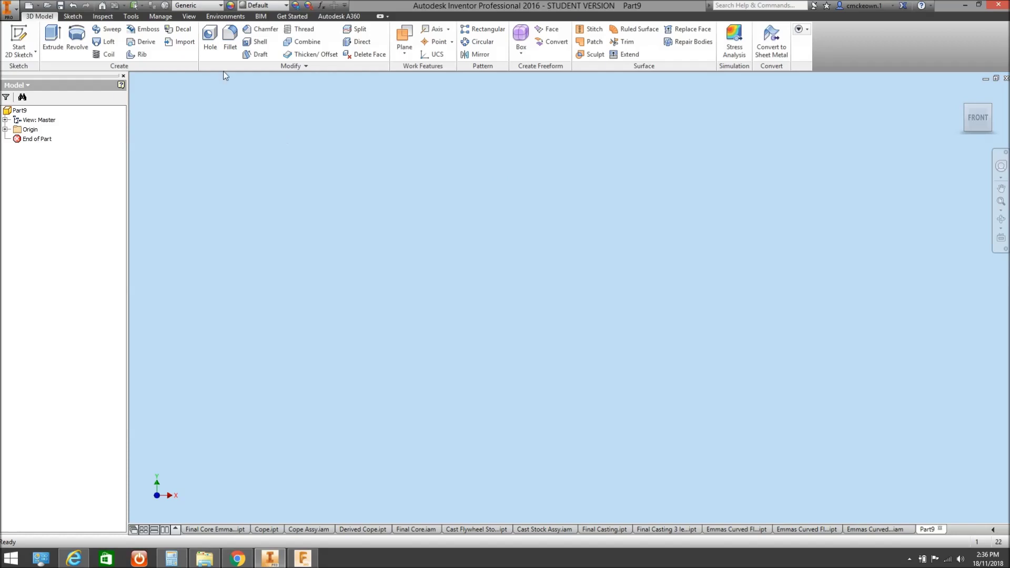
# Derive Emmas Curved Flywheel.ipt into the new part with a scale factor of 1.018
pyautogui.click(136, 42)
pyautogui.click(523, 251)
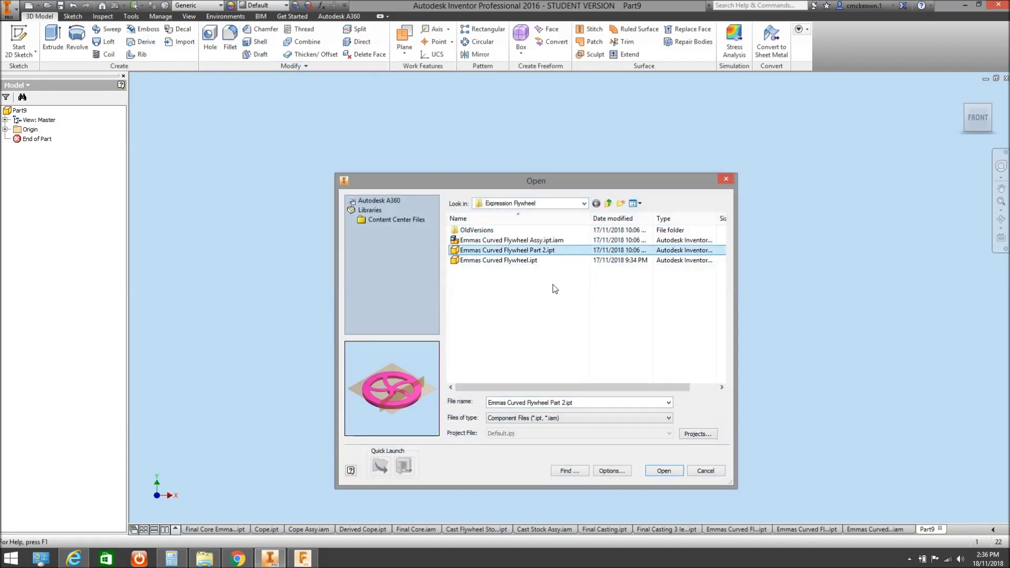
pyautogui.click(542, 261)
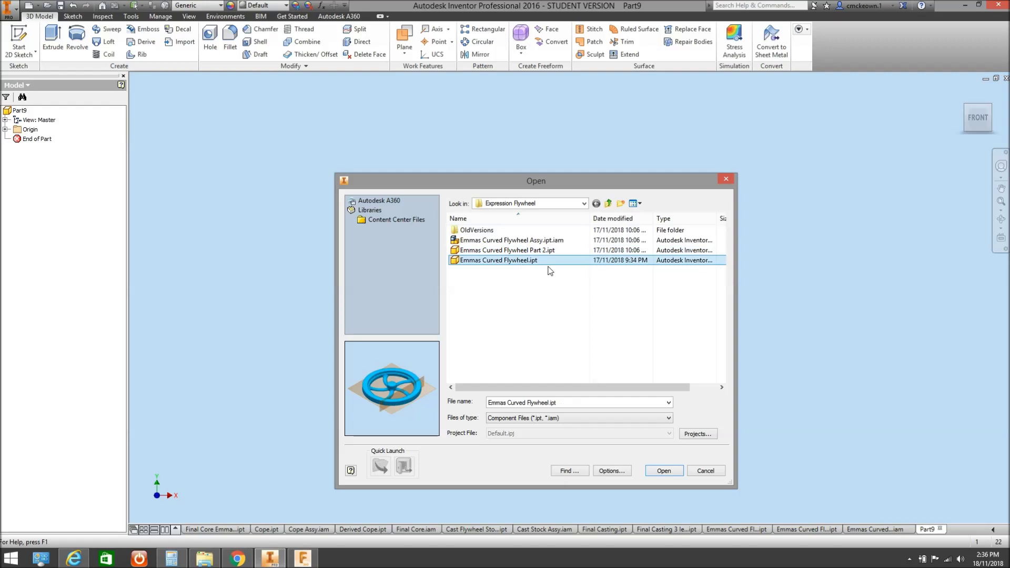
pyautogui.click(663, 471)
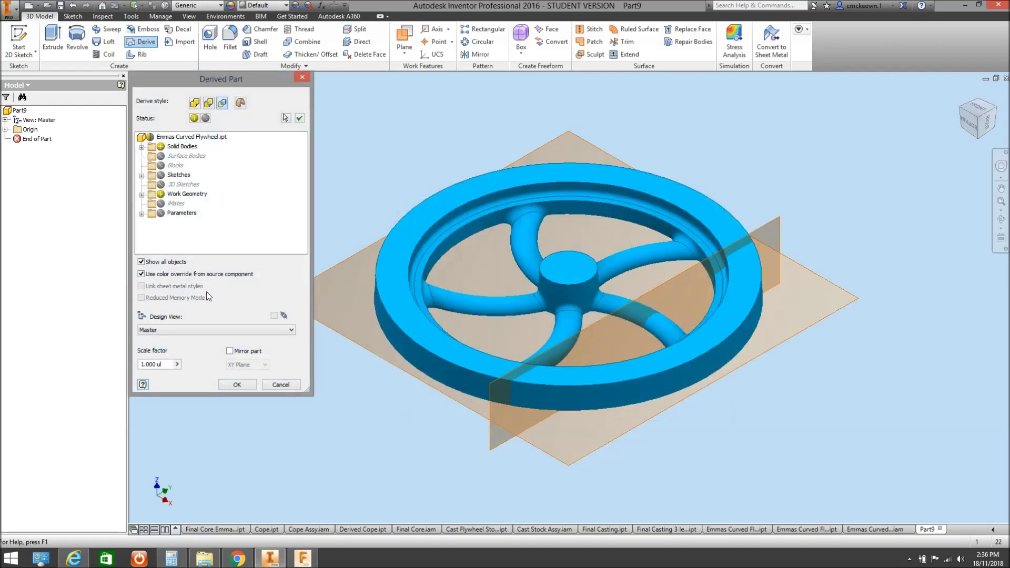
pyautogui.click(155, 364)
pyautogui.press('BackSpace')
pyautogui.write('18')
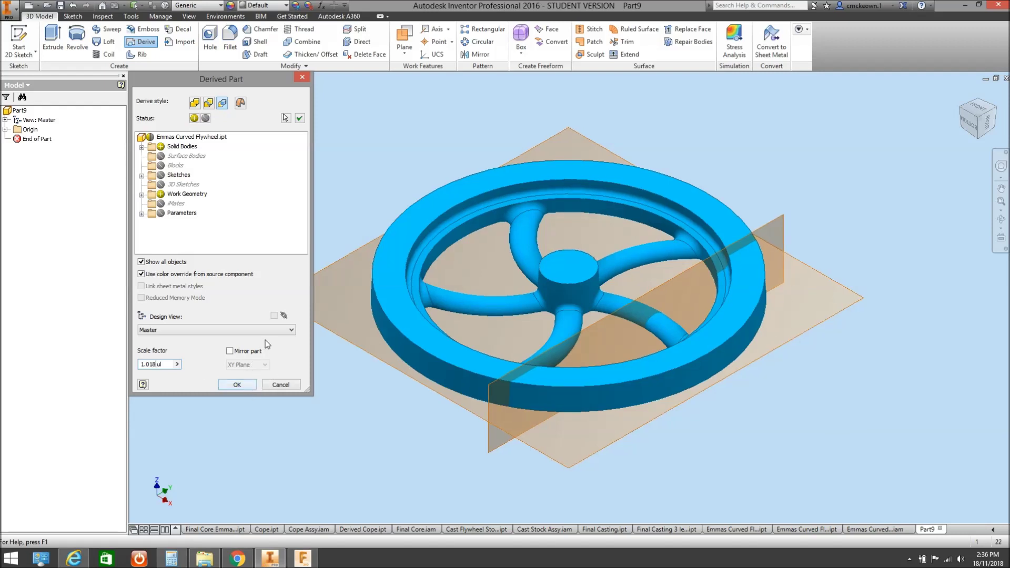
pyautogui.click(237, 386)
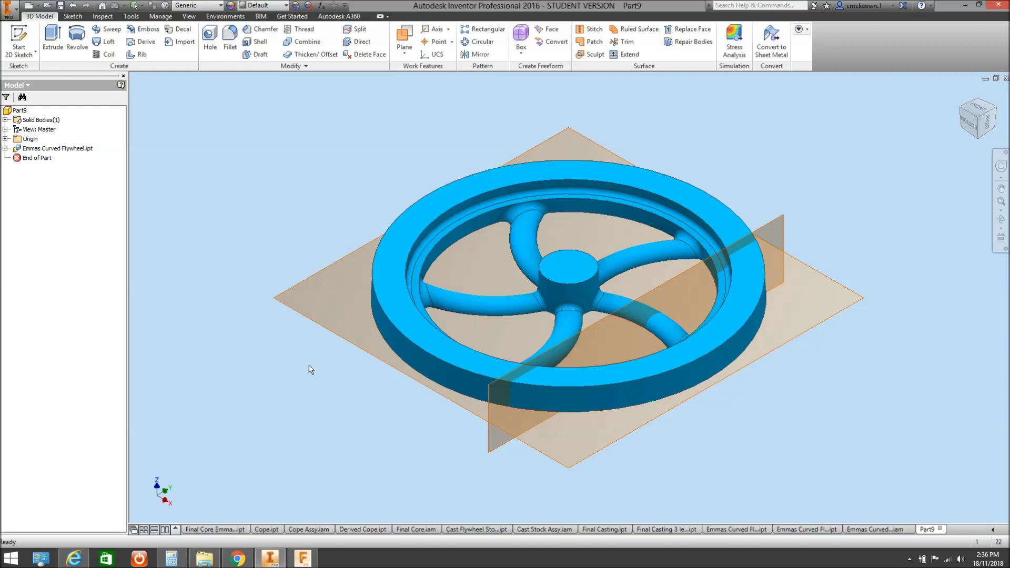
# Measure the outer rim diameter of the derived flywheel and close the new part without saving
pyautogui.press('m')
pyautogui.click(408, 367)
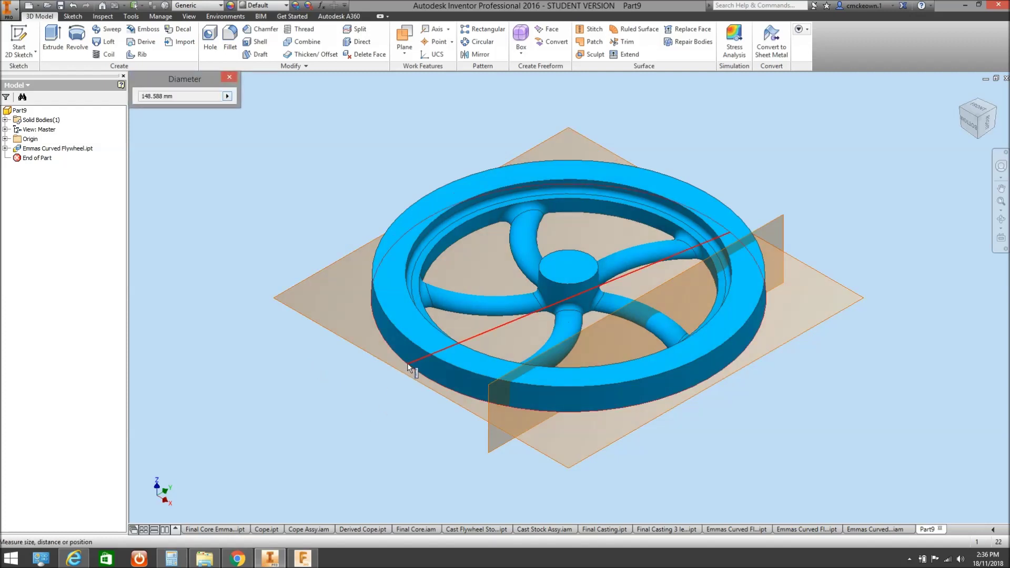
pyautogui.click(298, 276)
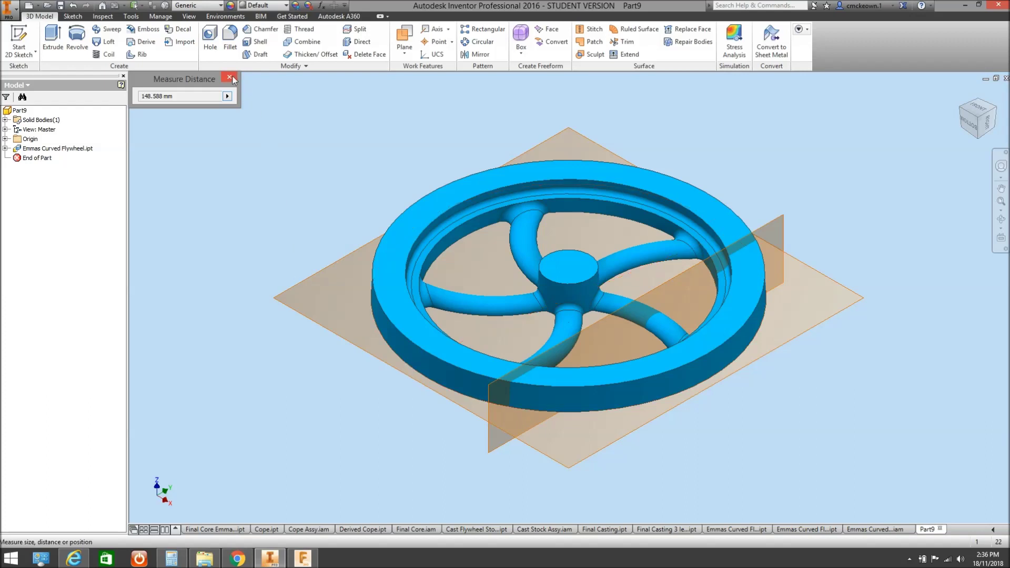
pyautogui.click(230, 79)
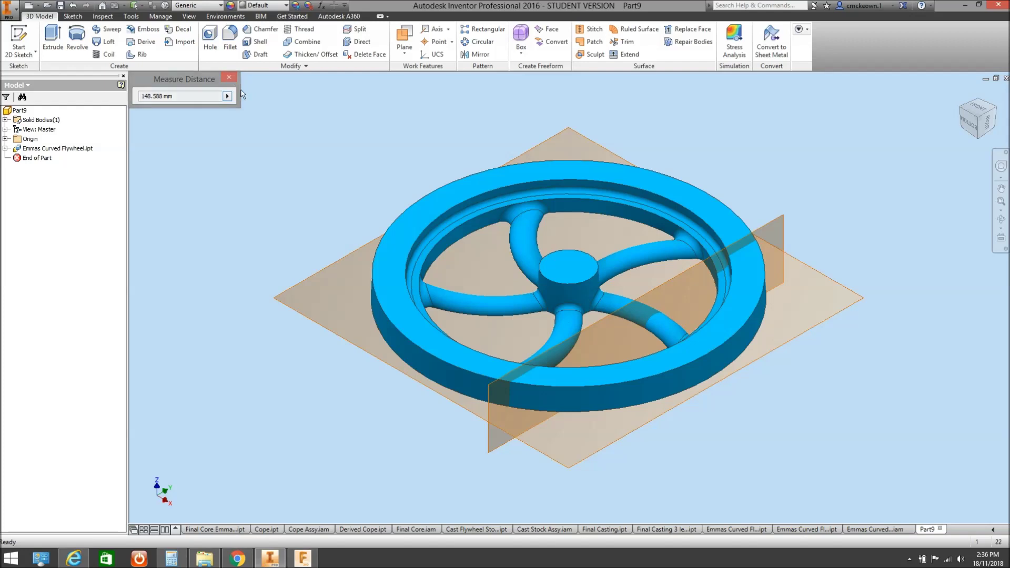
pyautogui.click(1006, 78)
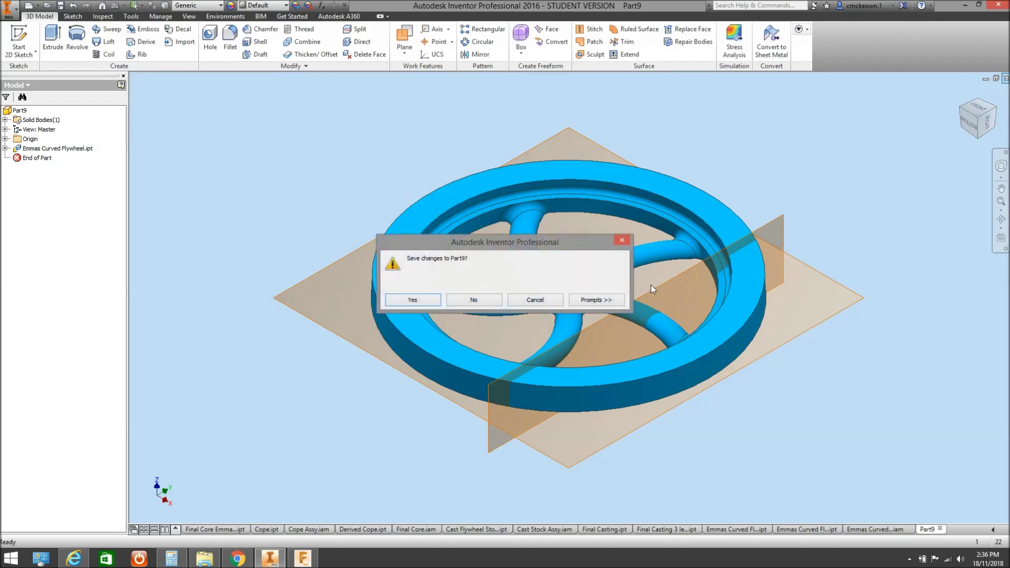
pyautogui.click(477, 302)
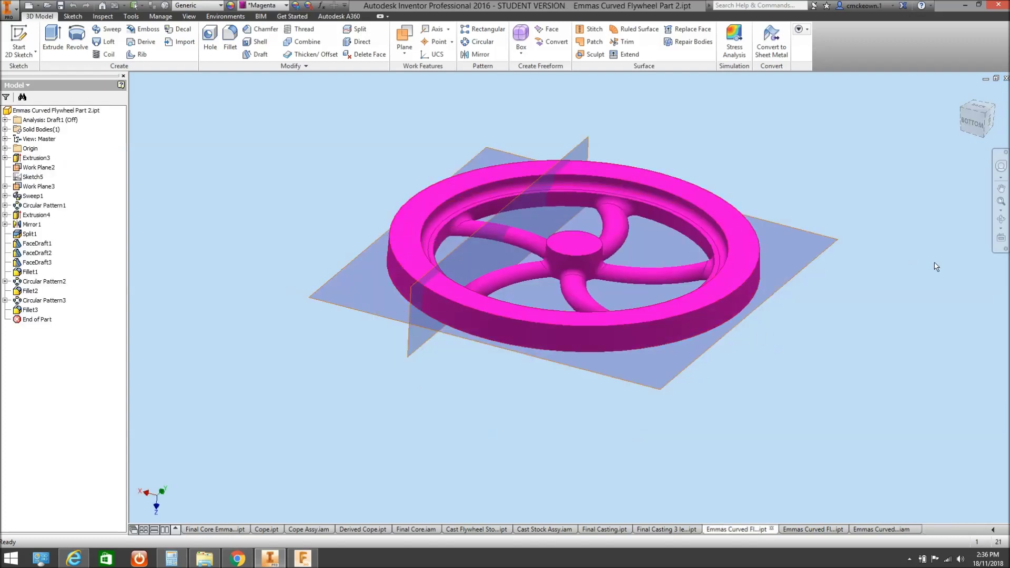
# Try a 1 mm inward Thicken/Offset on one curved spoke face of Emmas Curved Flywheel Part 2, and undo it
pyautogui.click(1001, 219)
pyautogui.moveTo(622, 265); pyautogui.dragTo(605, 305)
pyautogui.rightClick(633, 306)
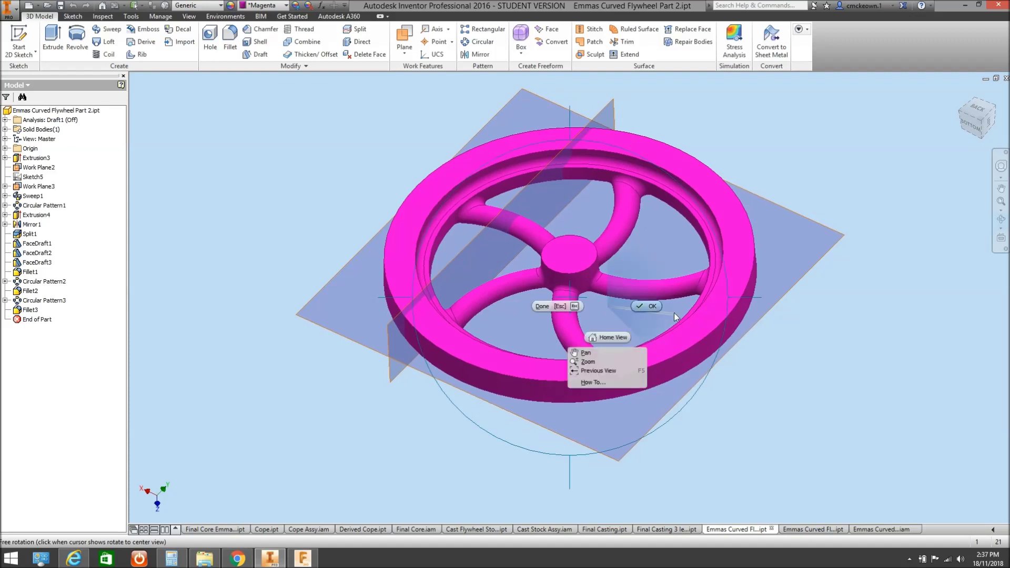
pyautogui.click(648, 307)
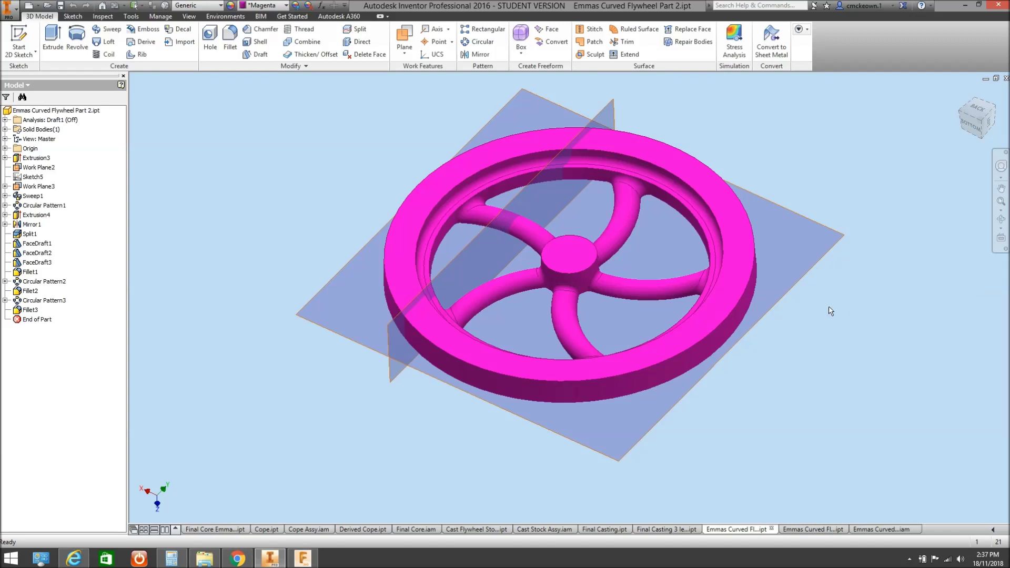
pyautogui.scroll(3, 660, 229)
pyautogui.moveTo(639, 219); pyautogui.dragTo(657, 258, button='middle')
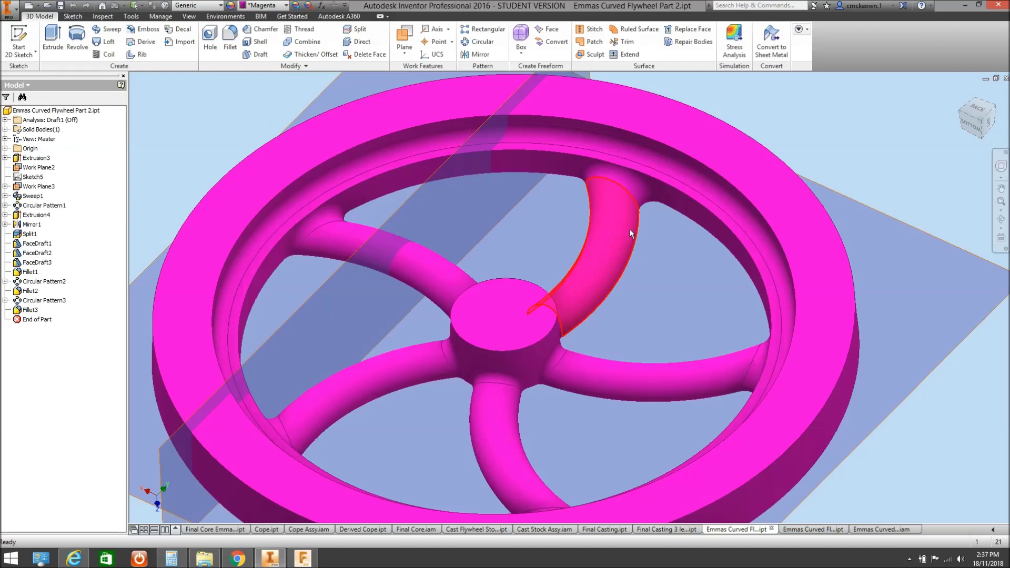
pyautogui.moveTo(631, 230)
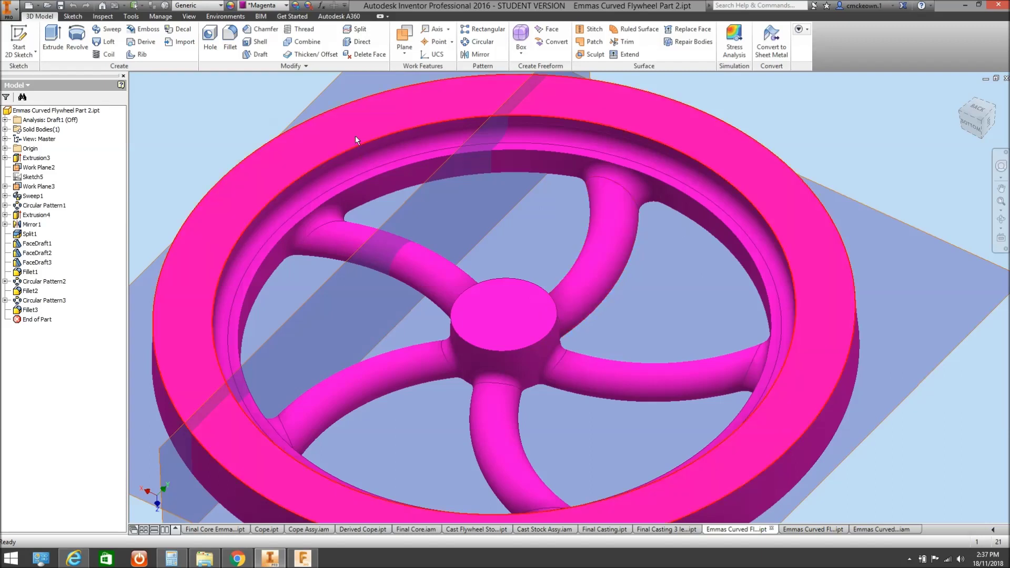
pyautogui.click(312, 54)
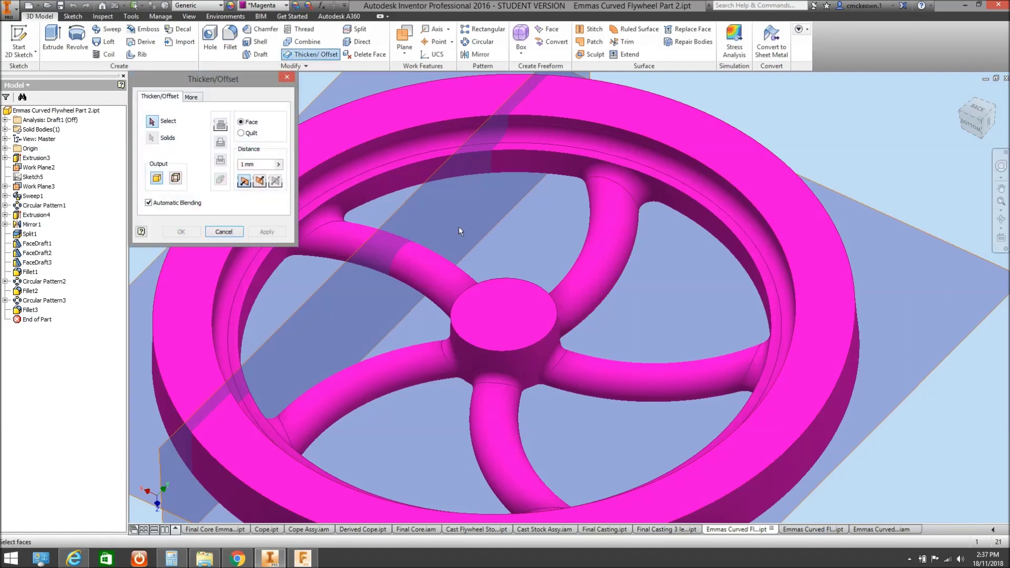
pyautogui.click(604, 252)
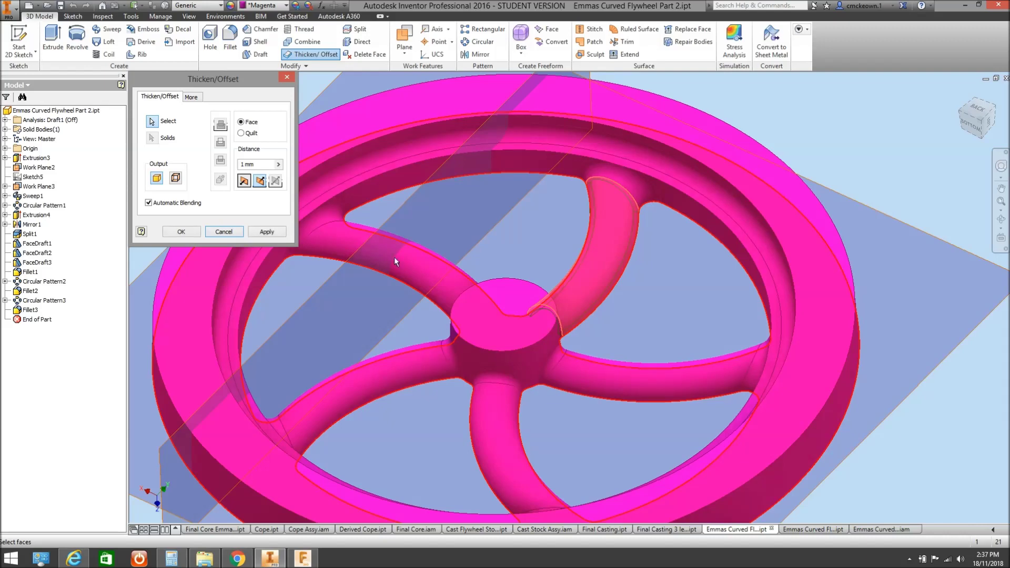
pyautogui.click(268, 232)
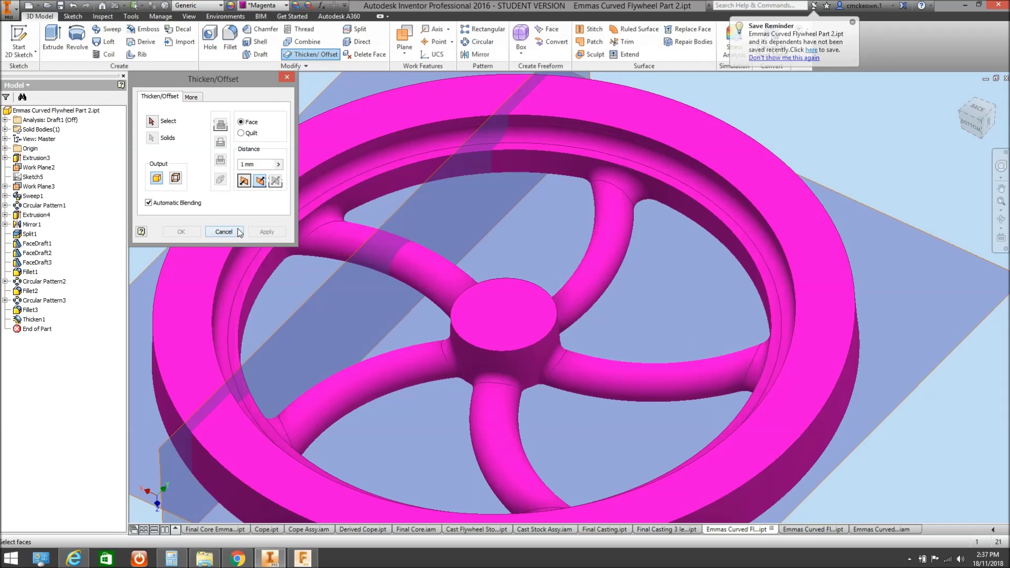
pyautogui.click(235, 234)
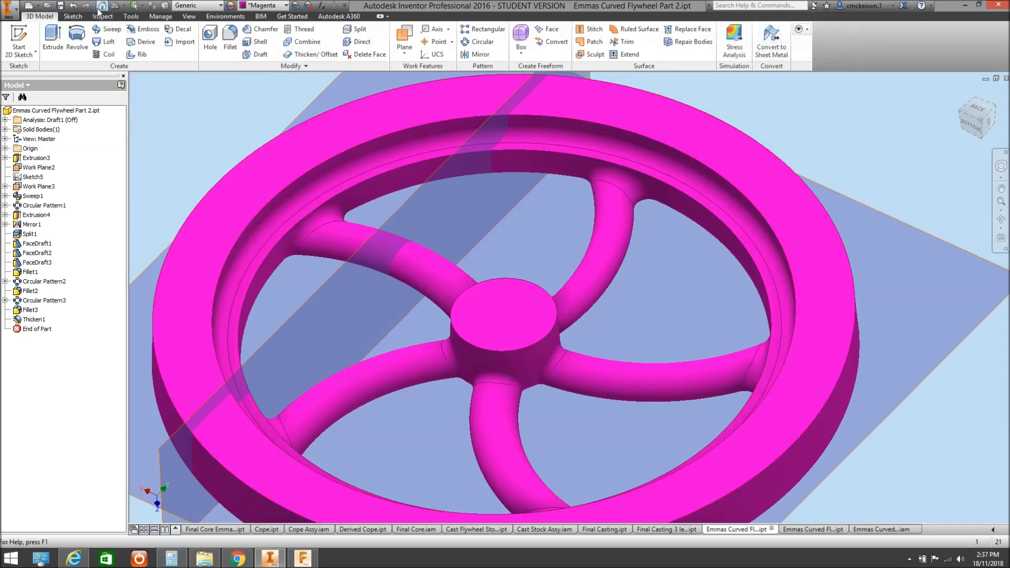
pyautogui.click(73, 5)
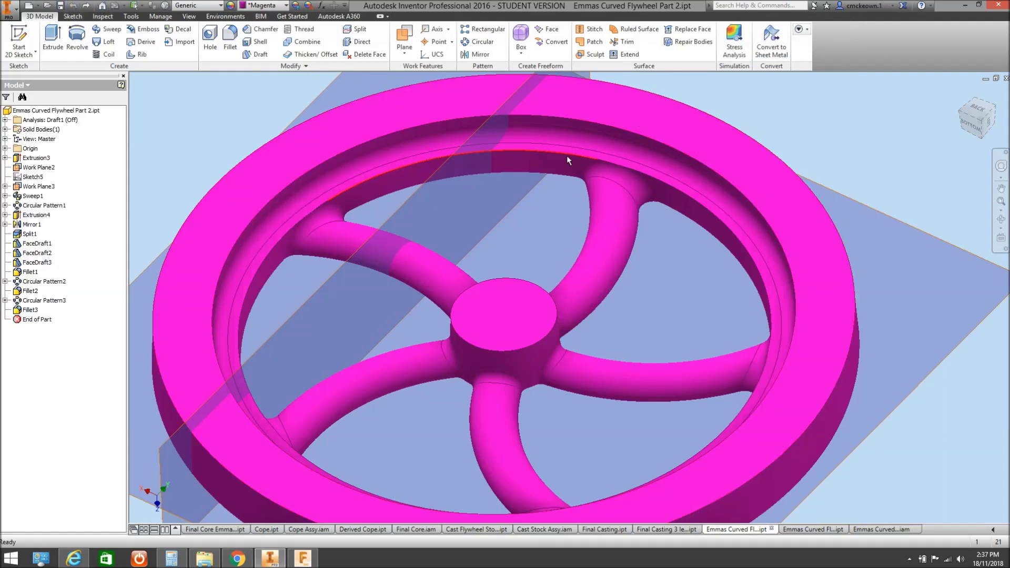
# Inspect the rim and spoke joints of Emmas Curved Flywheel Part 2 from a nearly edge-on view
pyautogui.moveTo(567, 157)
pyautogui.click(1001, 220)
pyautogui.moveTo(707, 234); pyautogui.dragTo(647, 197)
pyautogui.rightClick(651, 194)
pyautogui.click(684, 194)
pyautogui.scroll(-4, 672, 264)
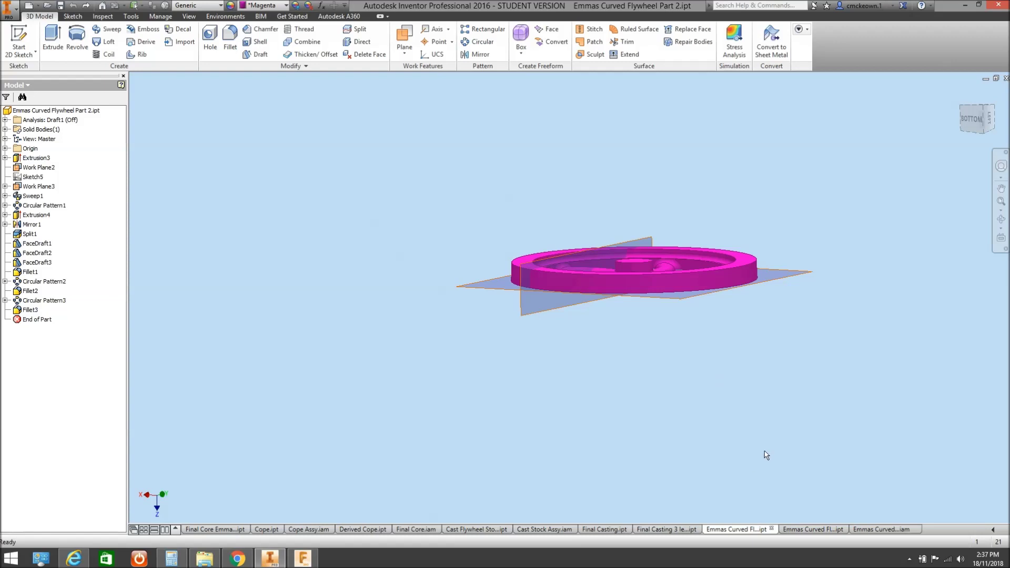
# Examine the Emmas Curved Flywheel assembly edge-on and from the underside to see how the two halves fit together
pyautogui.click(806, 529)
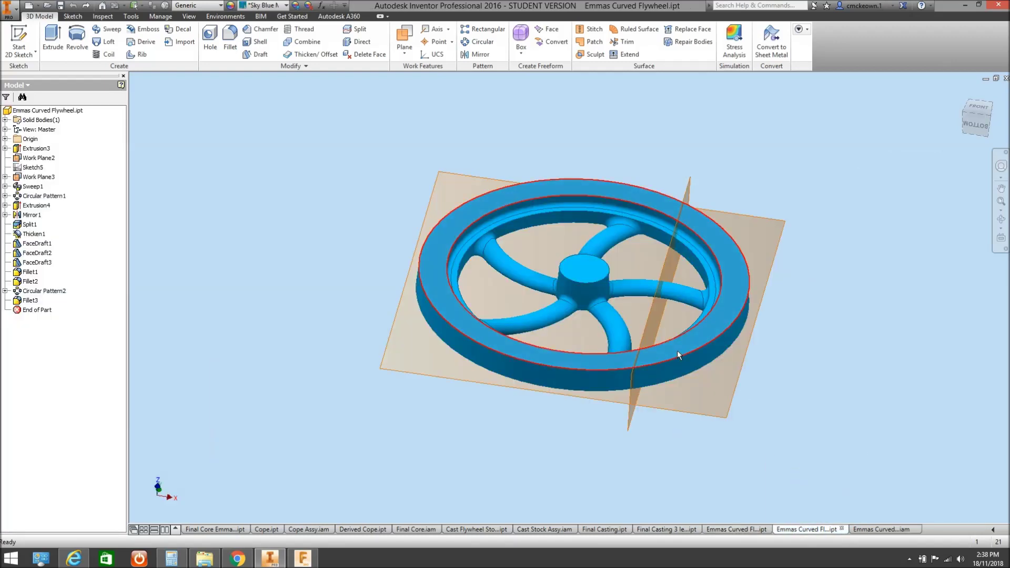
pyautogui.click(879, 530)
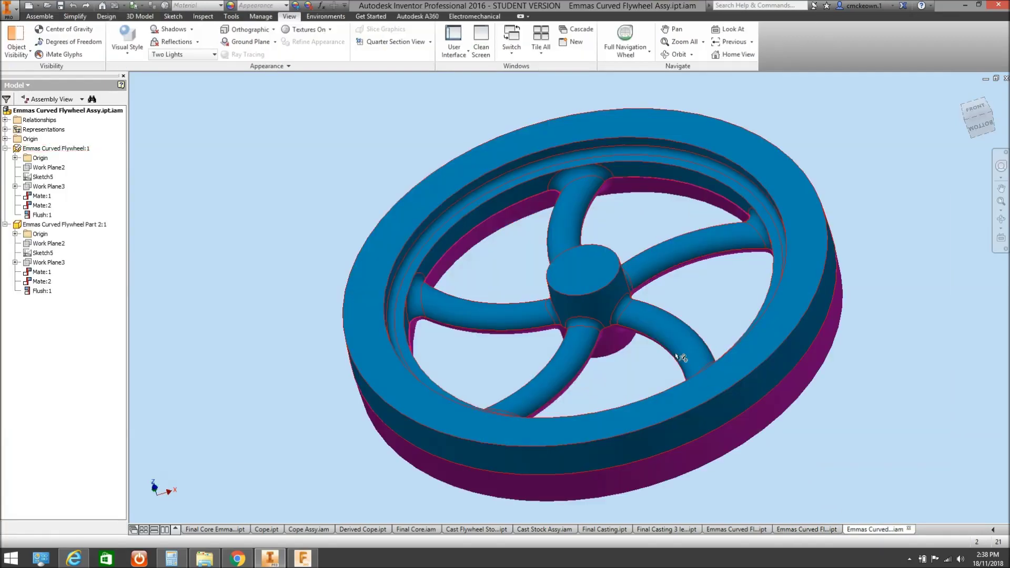
pyautogui.scroll(-3, 679, 358)
pyautogui.scroll(5, 637, 322)
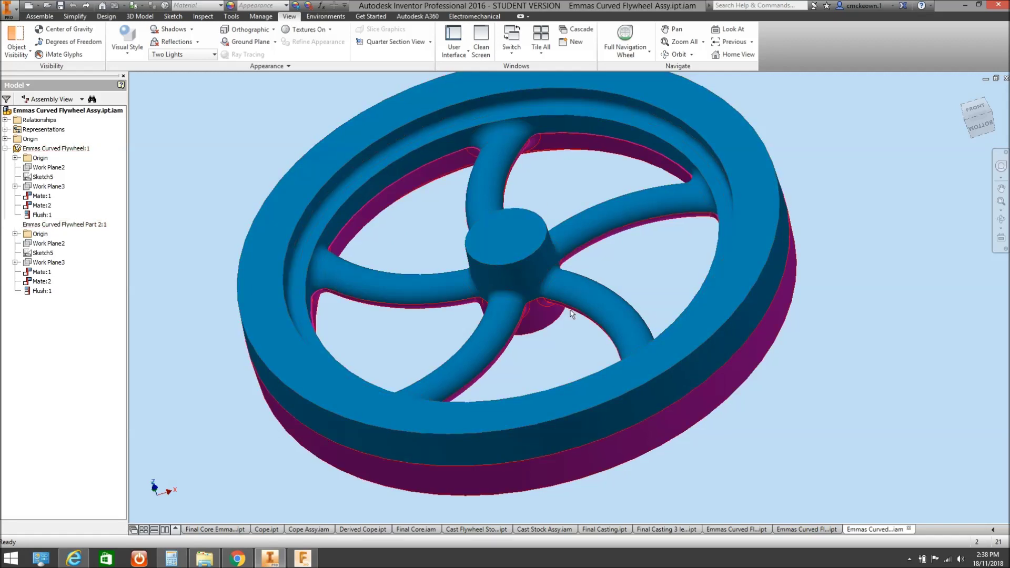
pyautogui.scroll(-5, 652, 318)
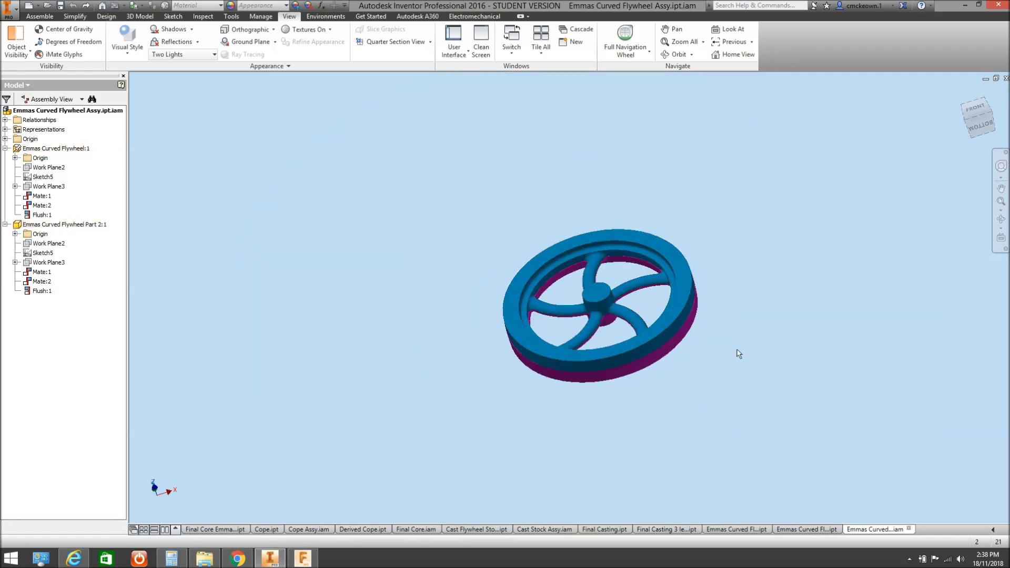
pyautogui.click(1002, 218)
pyautogui.moveTo(618, 326); pyautogui.dragTo(613, 239)
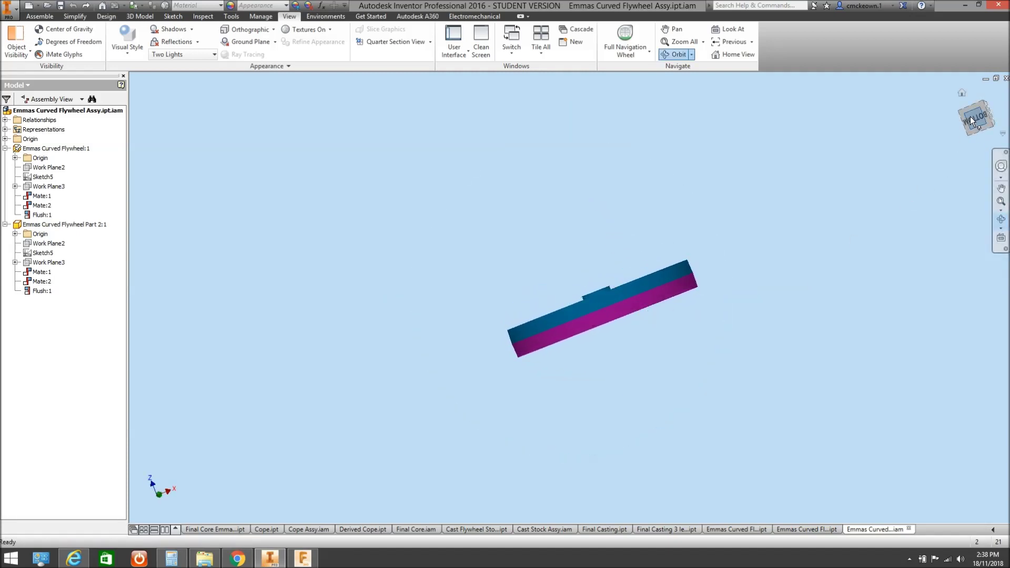
pyautogui.moveTo(632, 316); pyautogui.dragTo(622, 344)
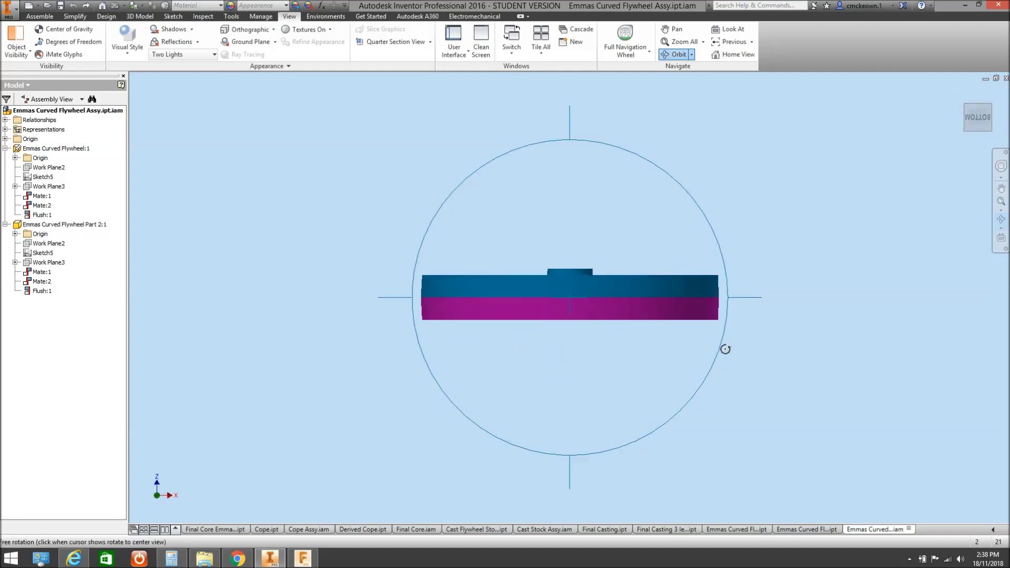
pyautogui.press('Escape')
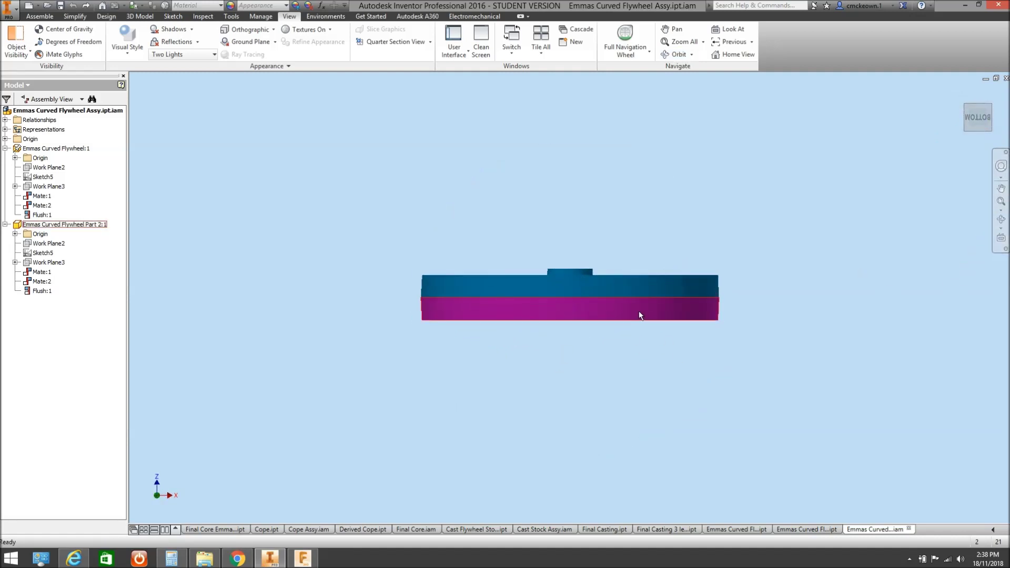
pyautogui.click(1002, 219)
pyautogui.moveTo(634, 282); pyautogui.dragTo(614, 252)
pyautogui.rightClick(614, 252)
pyautogui.click(642, 249)
# Bring up the earlier Fly Wheel Test.ipt part among the open documents
pyautogui.click(994, 530)
pyautogui.click(994, 531)
pyautogui.click(994, 531)
pyautogui.click(994, 530)
pyautogui.click(993, 531)
pyautogui.click(994, 531)
pyautogui.click(994, 531)
pyautogui.click(993, 531)
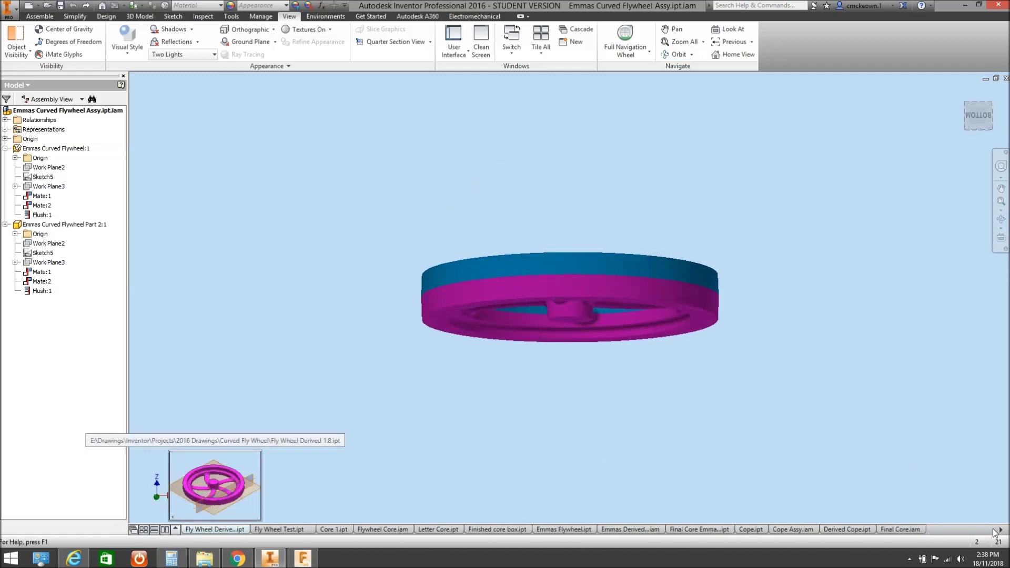
pyautogui.click(280, 530)
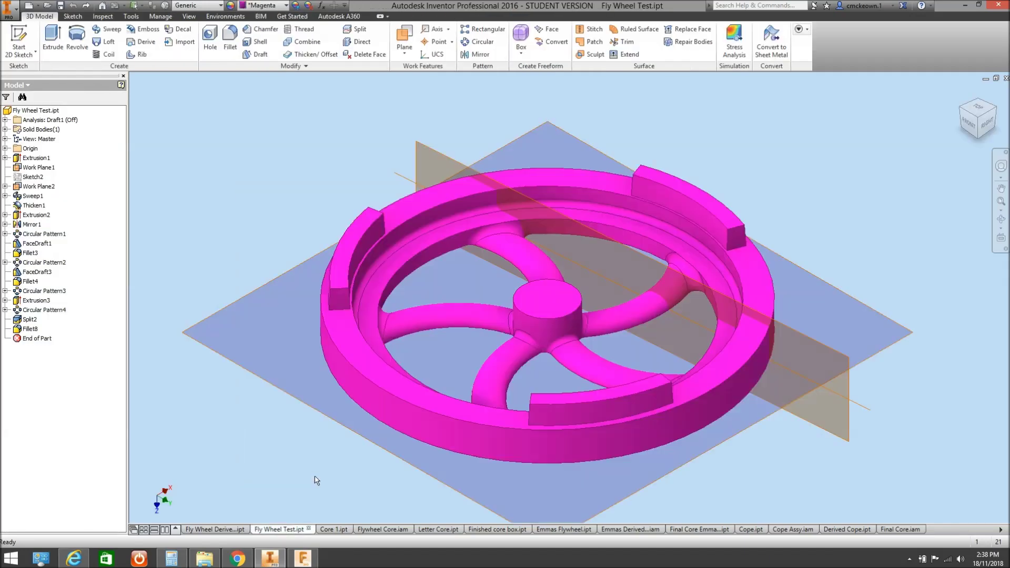
# Hide all work features in the Fly Wheel Test part so the work planes and axes no longer cover the flywheel
pyautogui.click(189, 16)
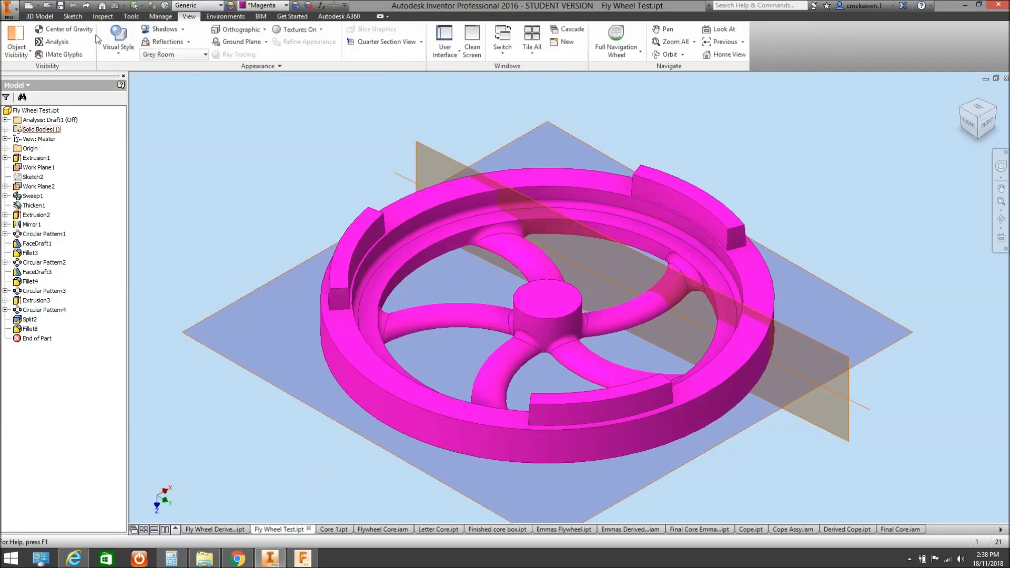
pyautogui.click(16, 45)
pyautogui.click(36, 68)
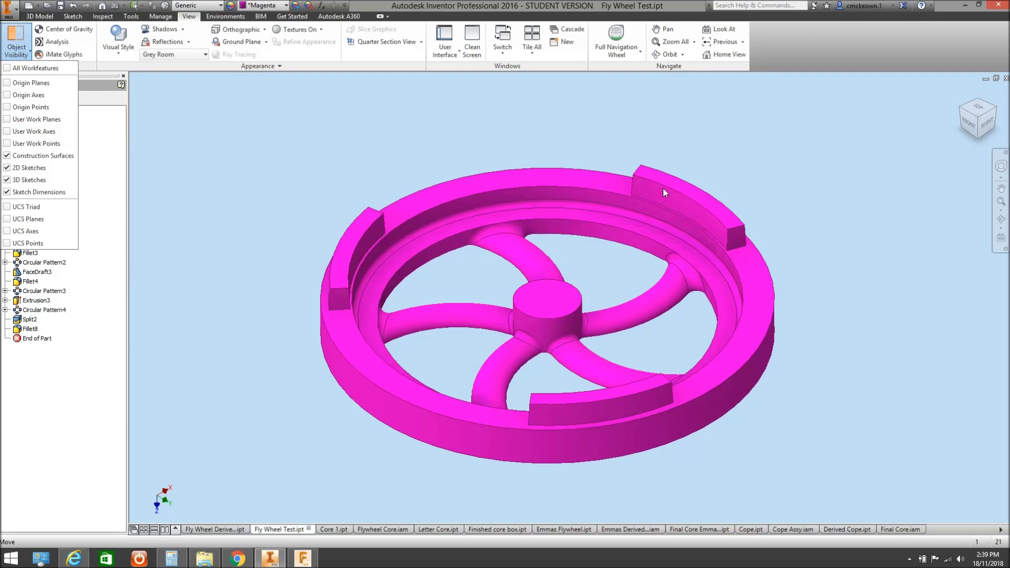
pyautogui.click(188, 249)
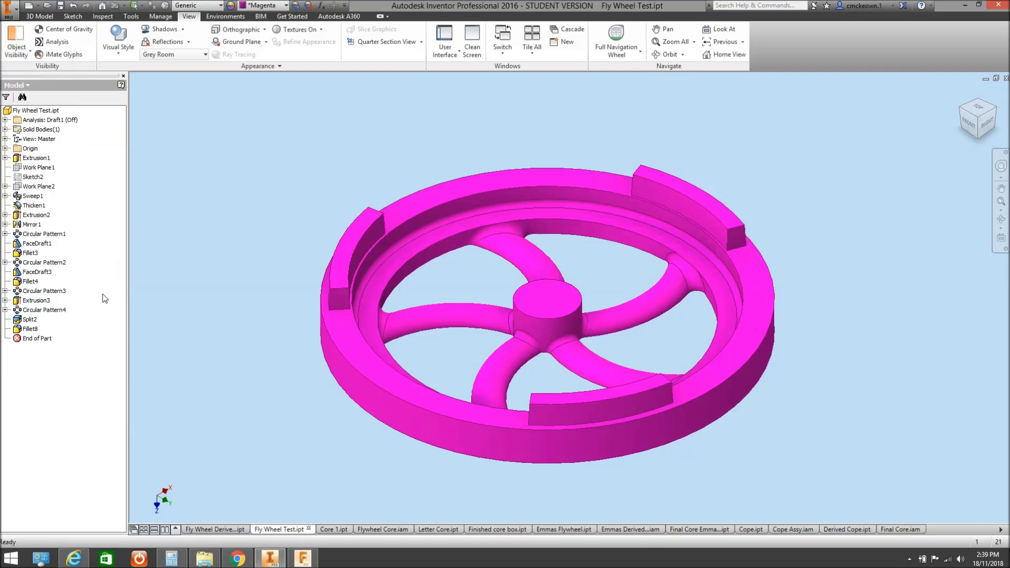
# Edit Sketch8 under Extrusion3 and set the direction of the EMMAS FLYWHEEL geometry text to clockwise
pyautogui.click(34, 301)
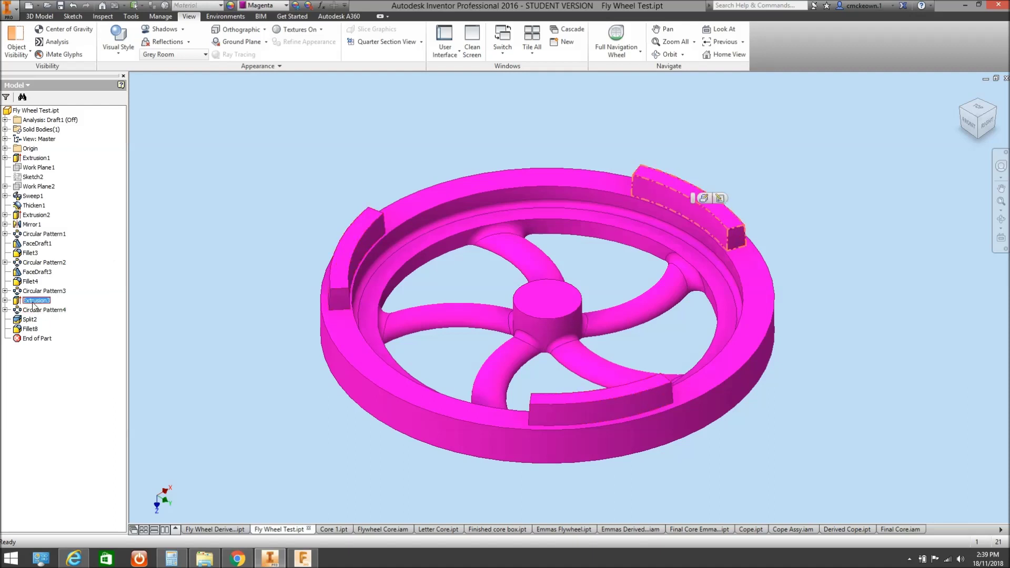
pyautogui.click(5, 301)
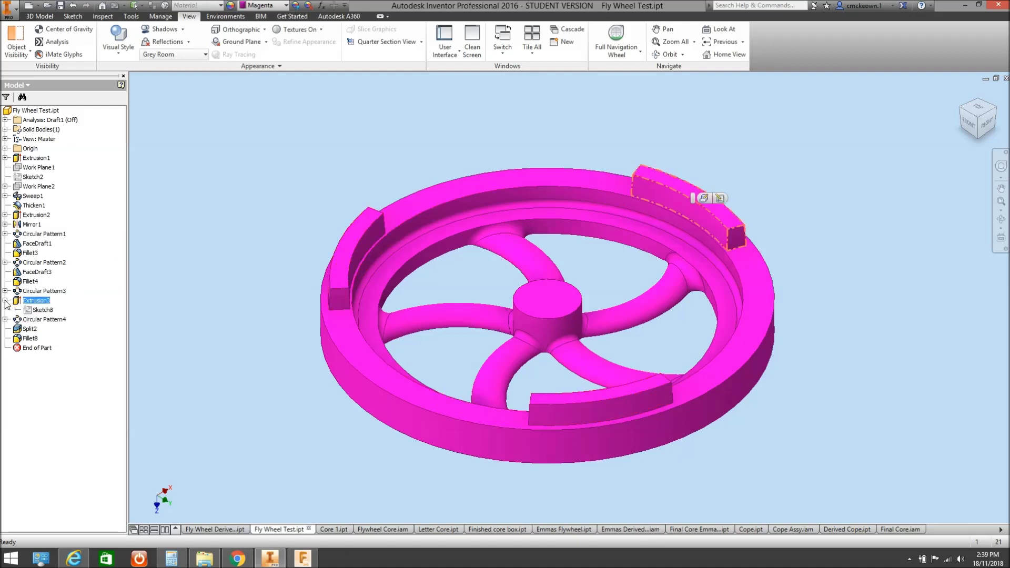
pyautogui.doubleClick(37, 310)
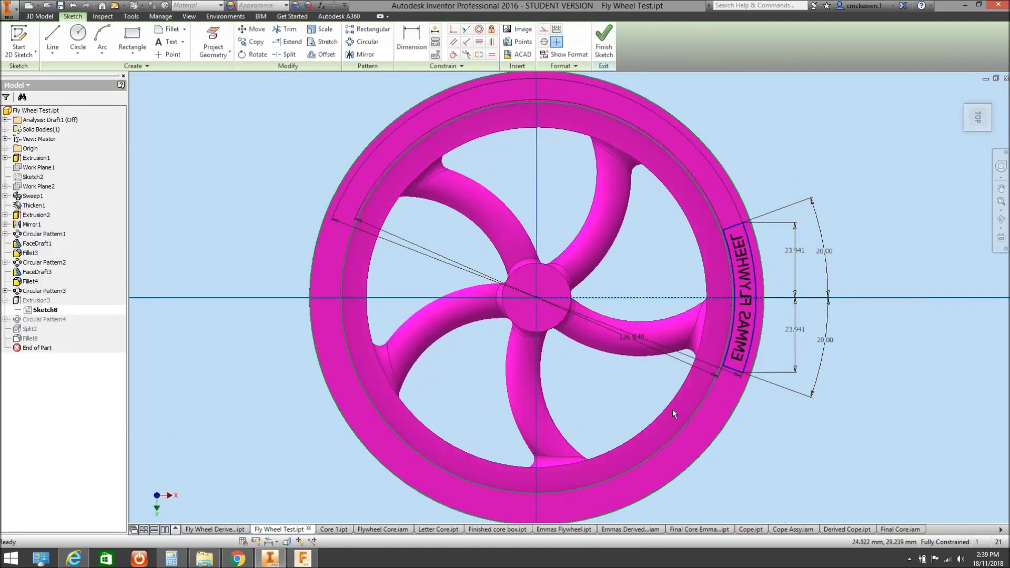
pyautogui.doubleClick(743, 329)
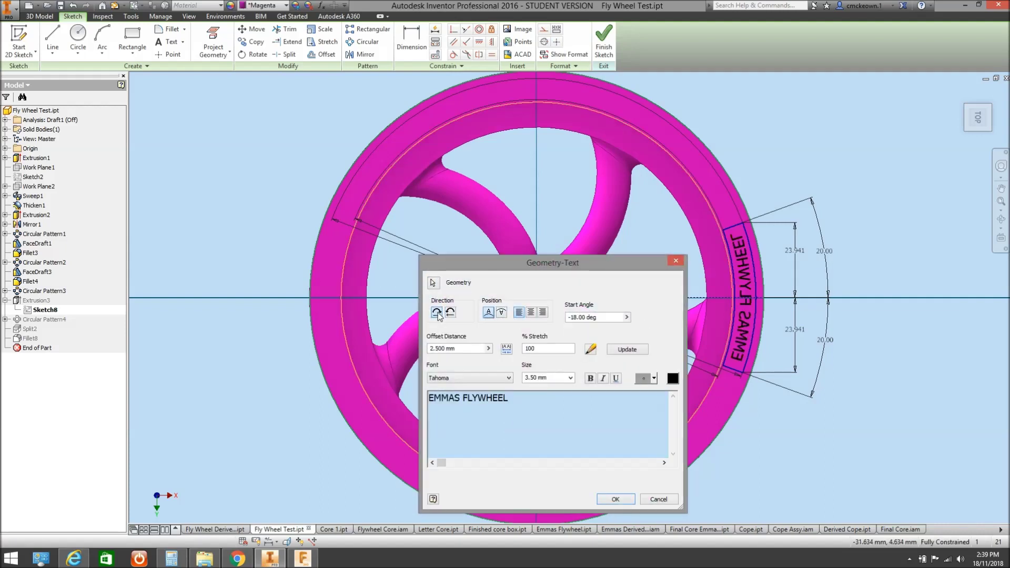
pyautogui.click(627, 498)
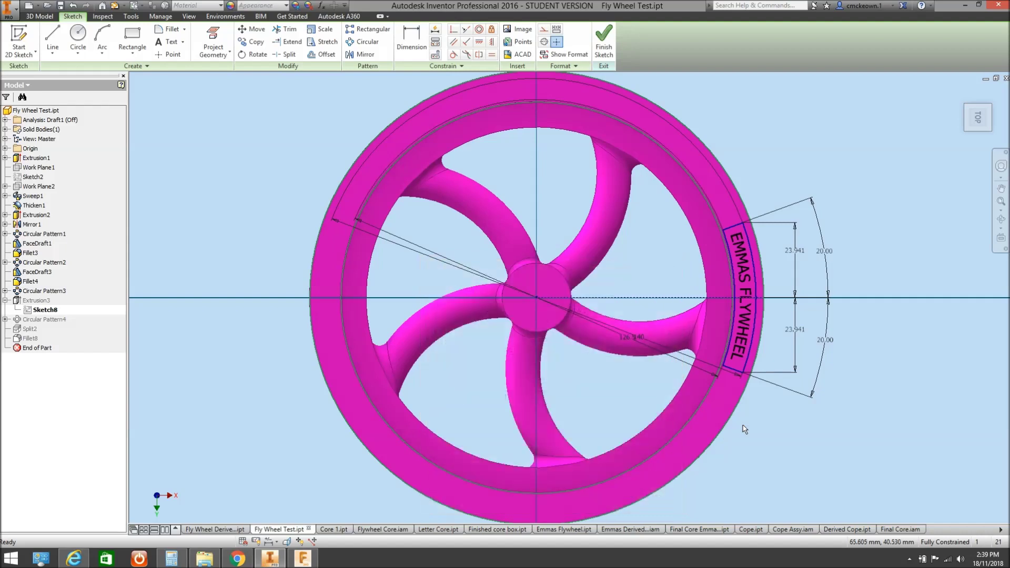
# Set the EMMAS FLYWHEEL geometry text back to the counterclockwise direction and finish the sketch
pyautogui.doubleClick(743, 330)
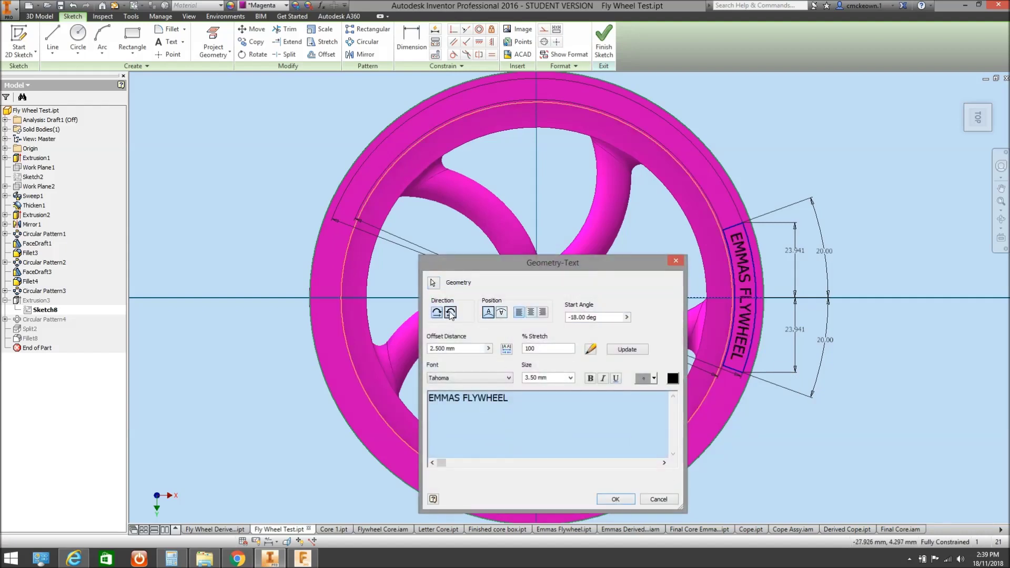
pyautogui.click(621, 503)
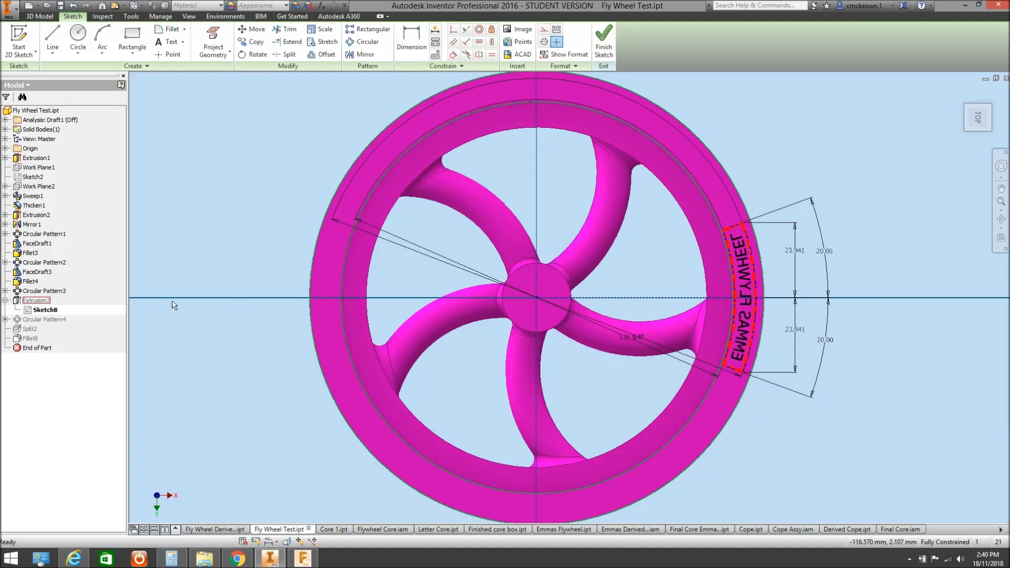
pyautogui.rightClick(177, 264)
pyautogui.click(172, 291)
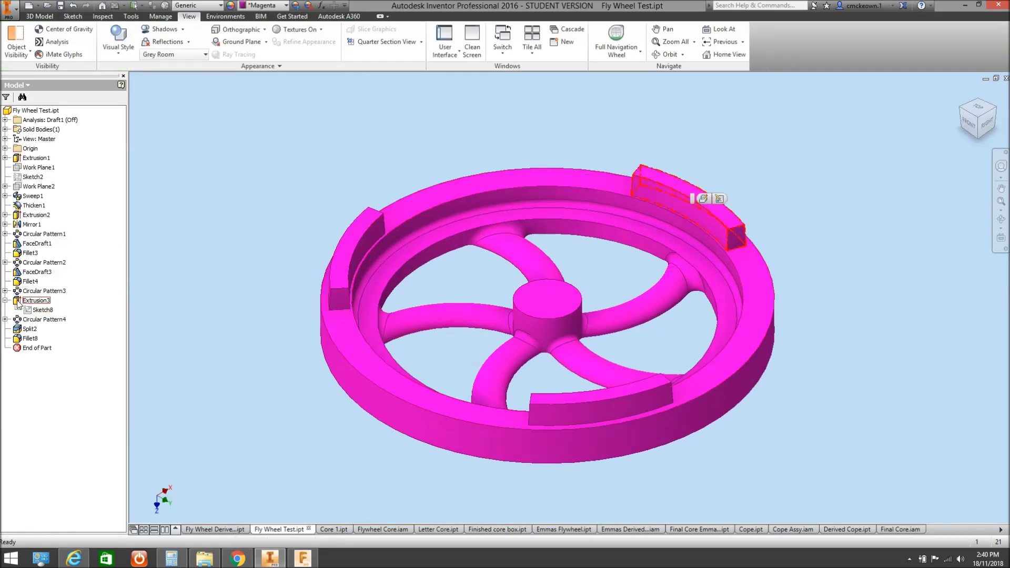
# Check the taper setting of Extrusion3, the raised block on the flywheel rim
pyautogui.doubleClick(17, 304)
pyautogui.click(165, 96)
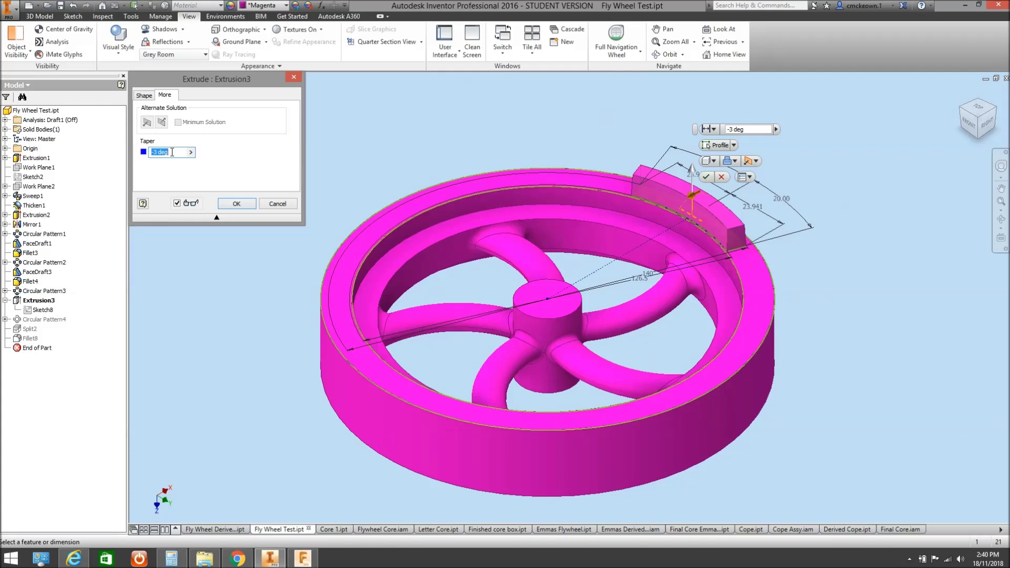
pyautogui.click(239, 204)
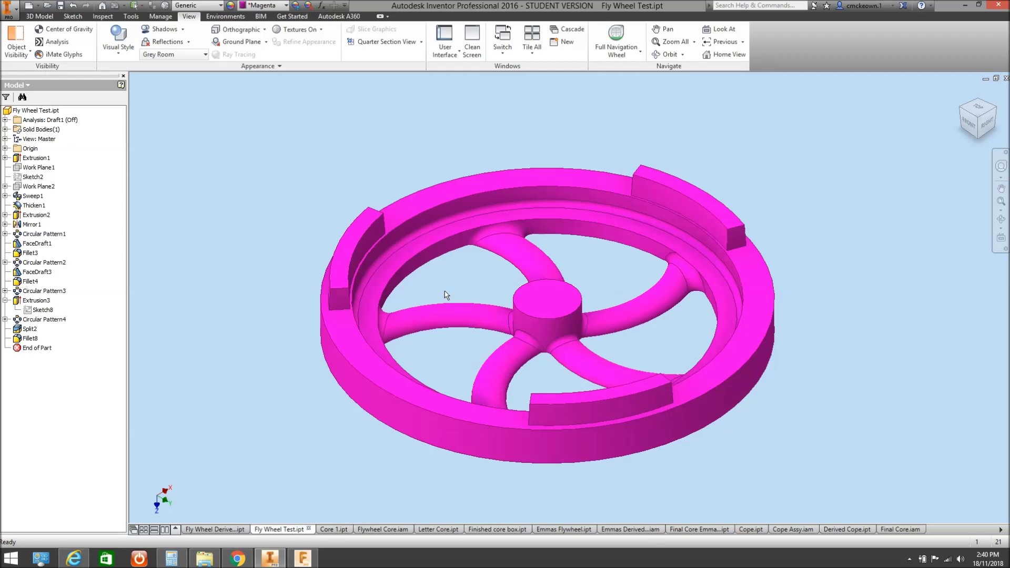
# Bring up Core 1.ipt and examine the base sketch under its Extrusion1
pyautogui.moveTo(337, 529)
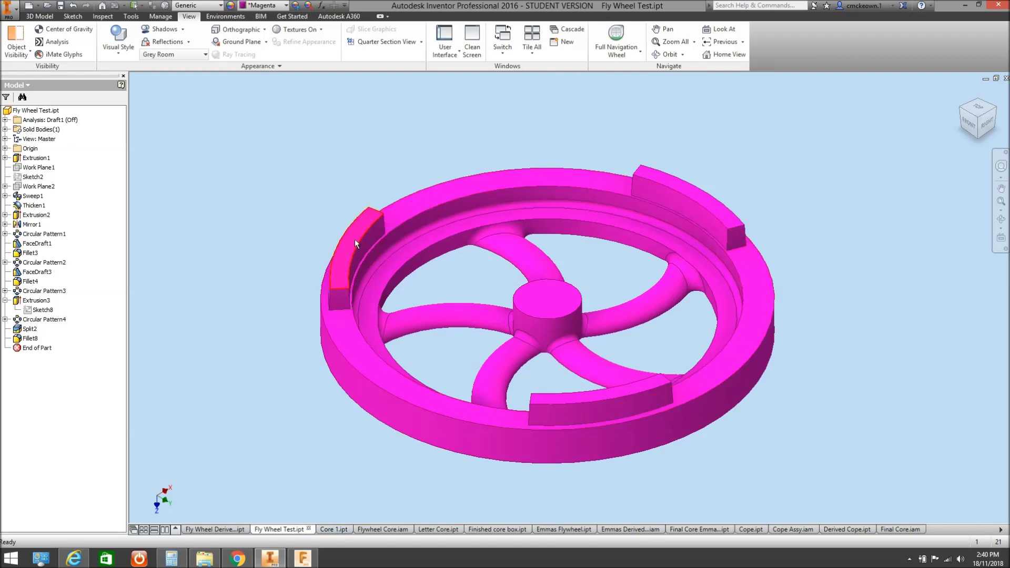
pyautogui.click(331, 529)
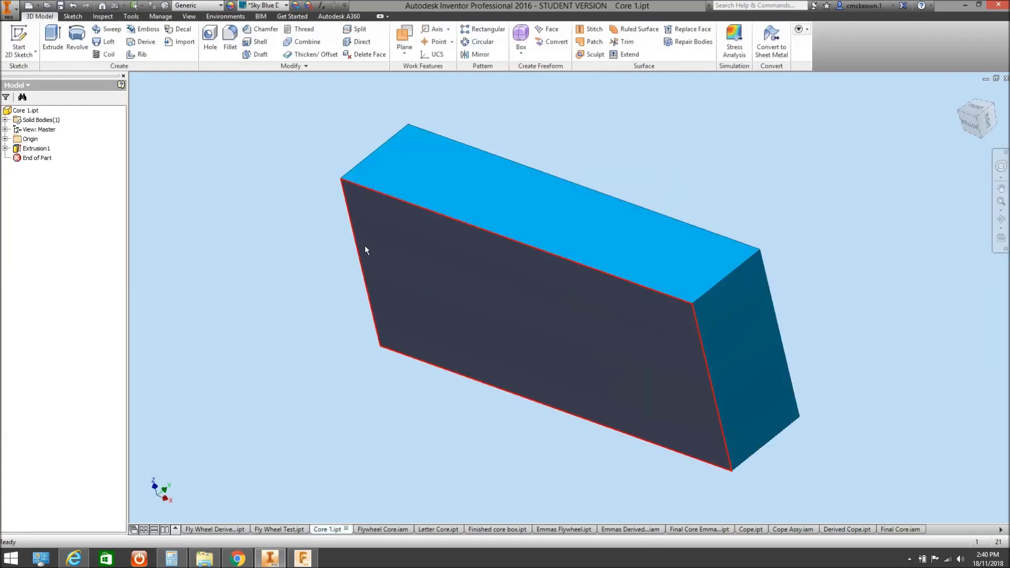
pyautogui.click(4, 148)
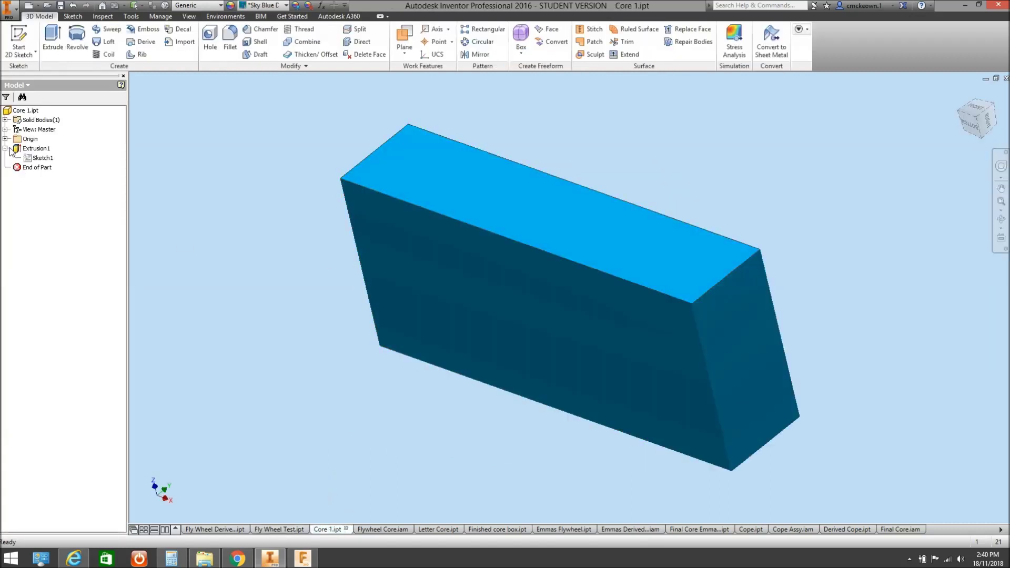
pyautogui.click(42, 158)
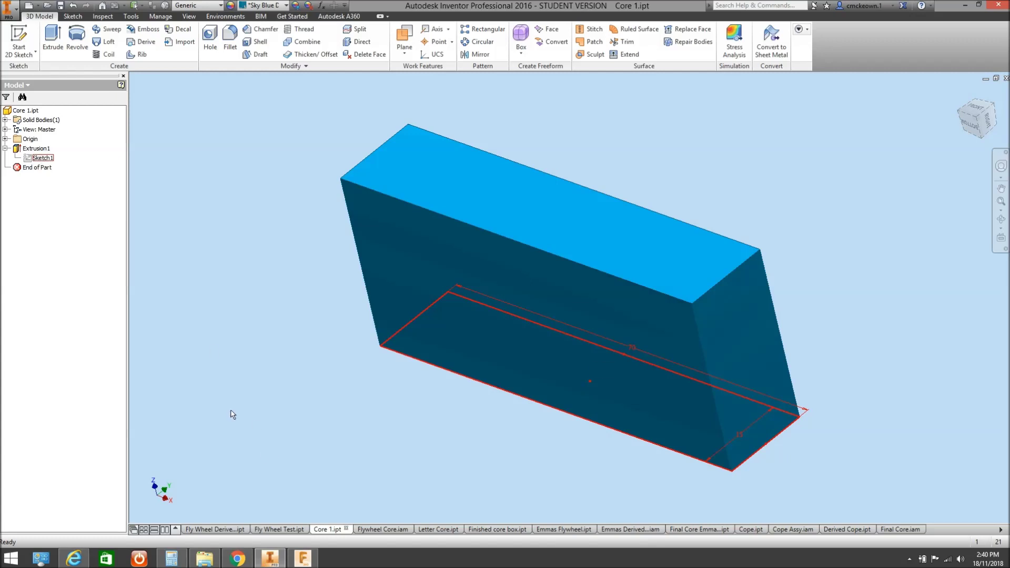
# Examine in the Flywheel Core.iam assembly how the Core 1 block sits over the raised block on the flywheel rim
pyautogui.click(383, 529)
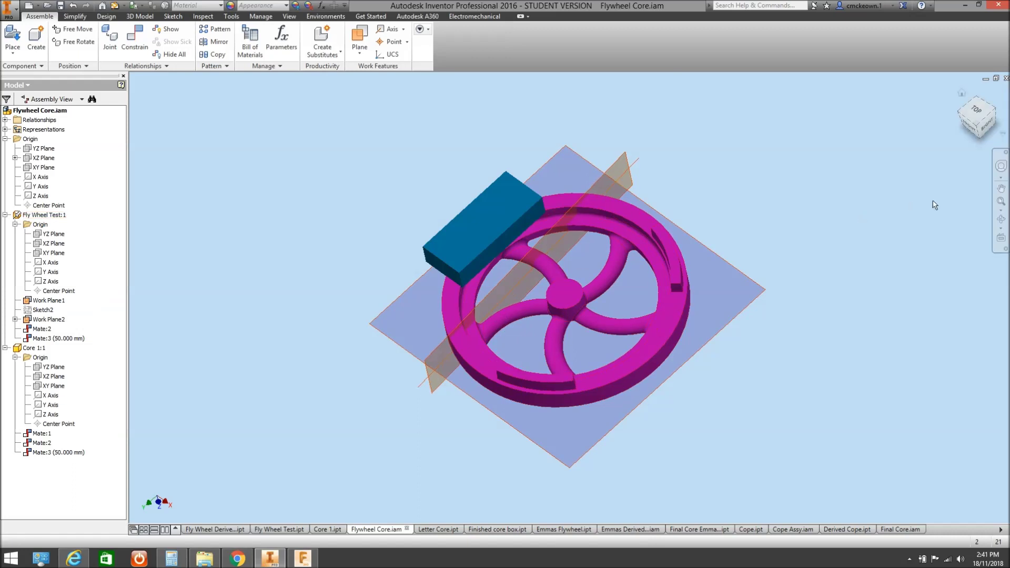
pyautogui.click(1001, 219)
pyautogui.moveTo(511, 307); pyautogui.dragTo(584, 255)
pyautogui.moveTo(392, 246); pyautogui.dragTo(460, 295)
pyautogui.rightClick(455, 323)
pyautogui.click(494, 321)
pyautogui.scroll(-6, 472, 293)
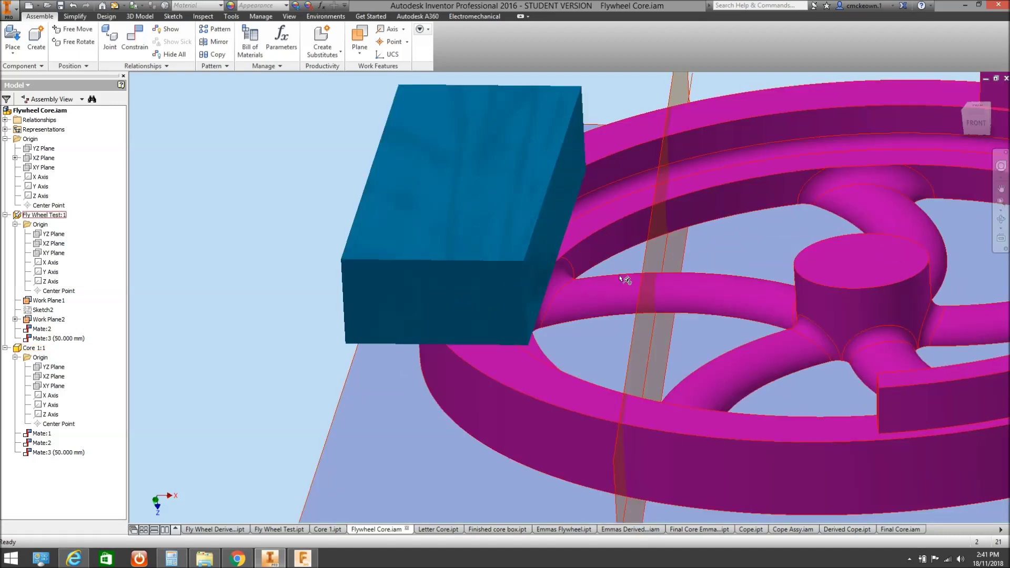
pyautogui.moveTo(625, 280); pyautogui.dragTo(578, 309, button='middle')
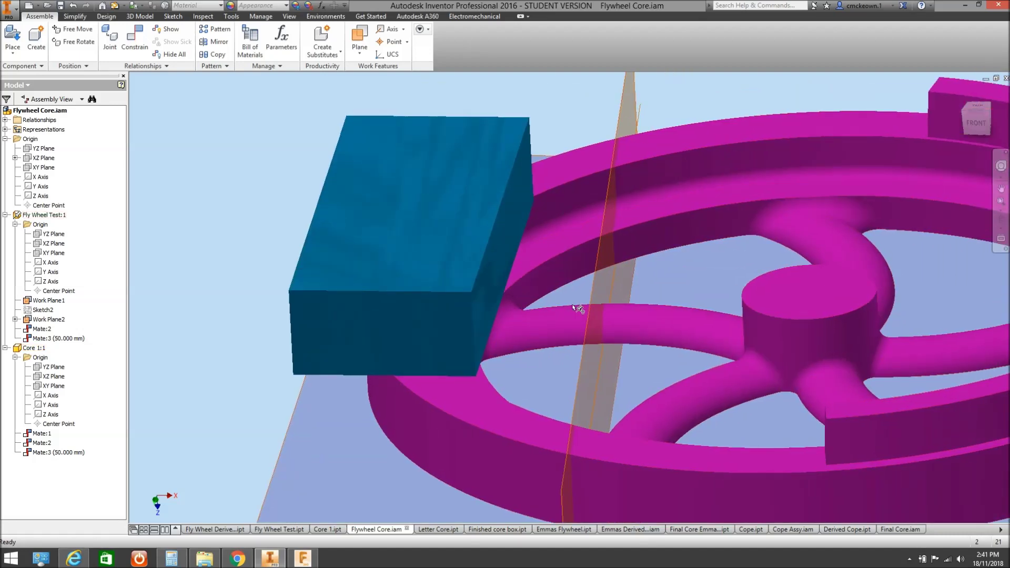
pyautogui.scroll(3, 527, 295)
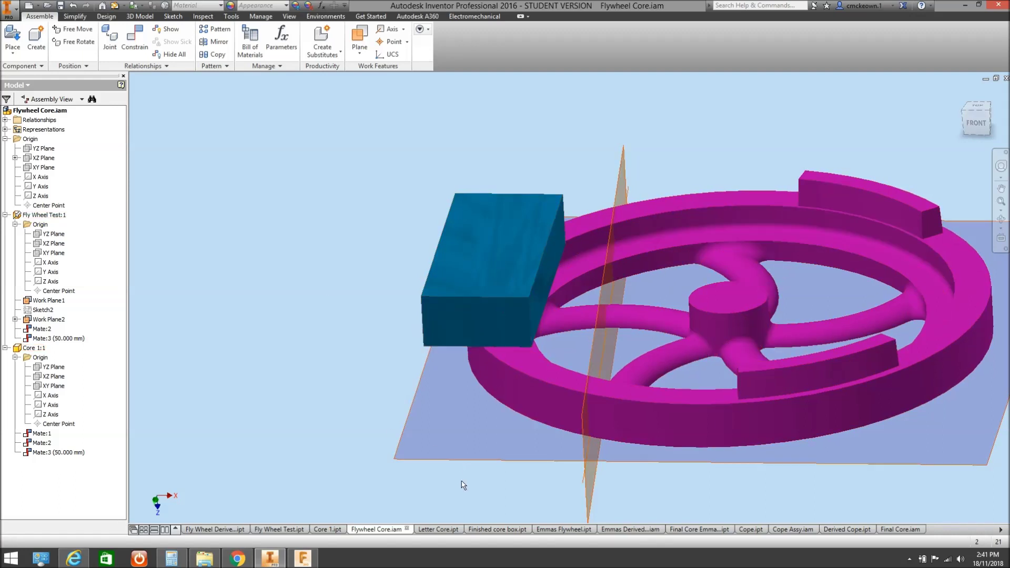
pyautogui.moveTo(436, 531)
# Create a new part from the metric Standard (mm).ipt template
pyautogui.click(8, 9)
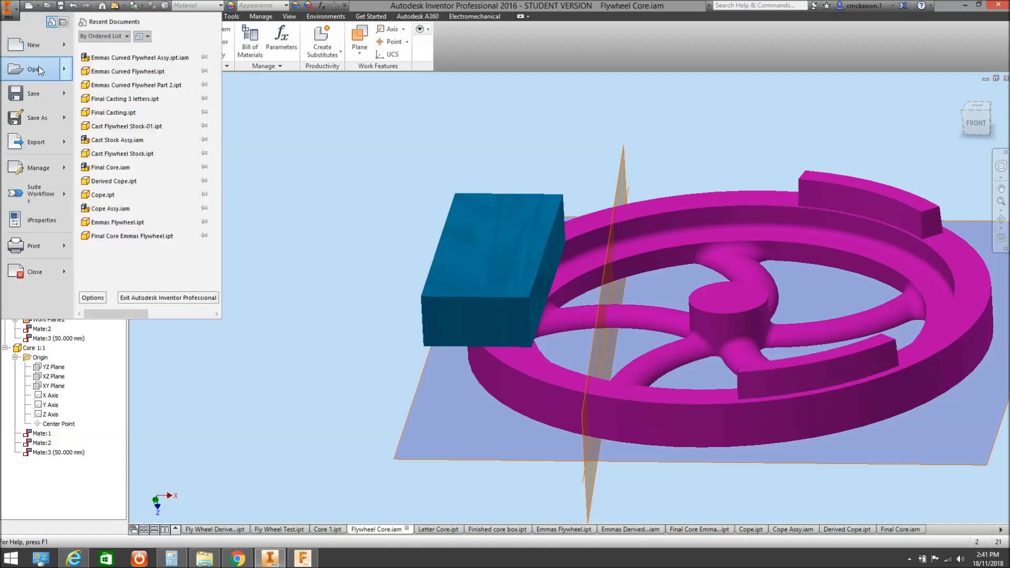
pyautogui.click(30, 44)
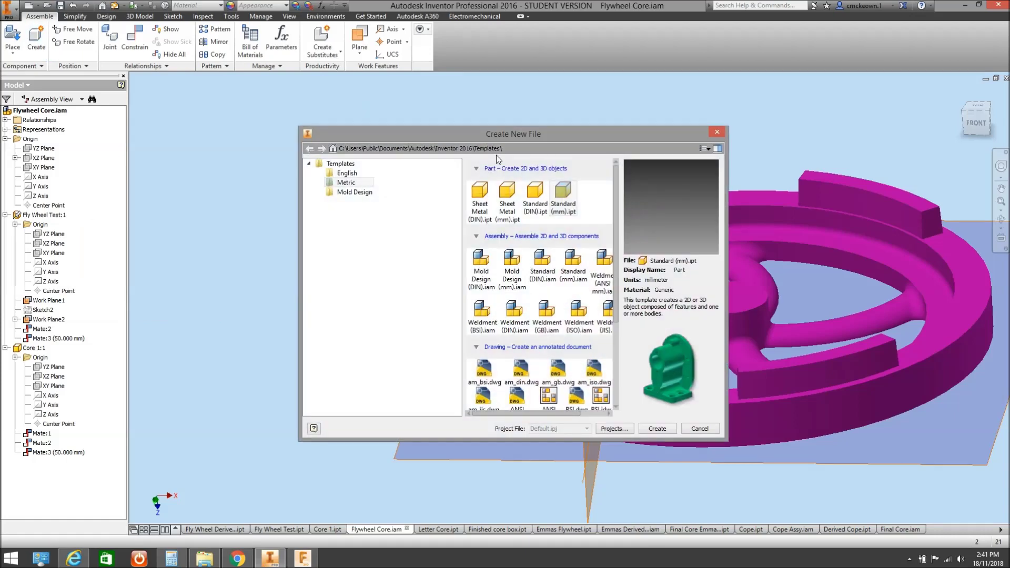
pyautogui.doubleClick(563, 196)
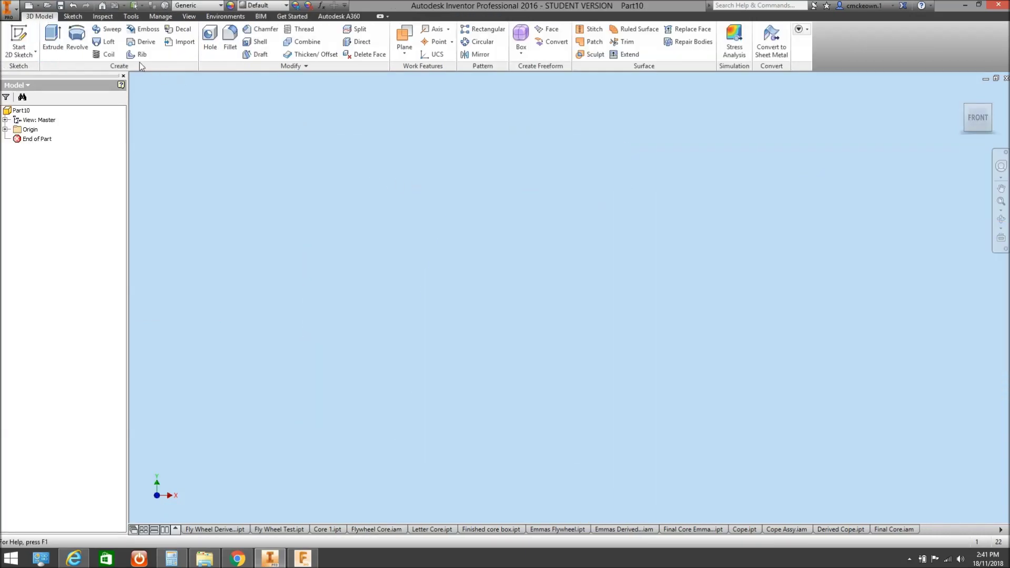
# Start a Derive in the new part and browse to the Curved Fly Wheel folder for the source file
pyautogui.click(145, 44)
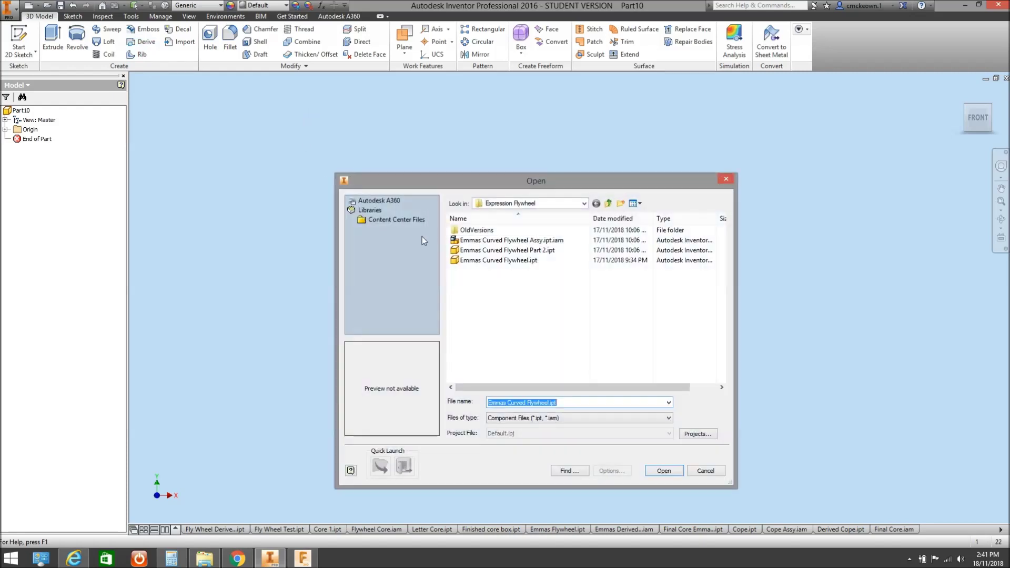
pyautogui.click(610, 203)
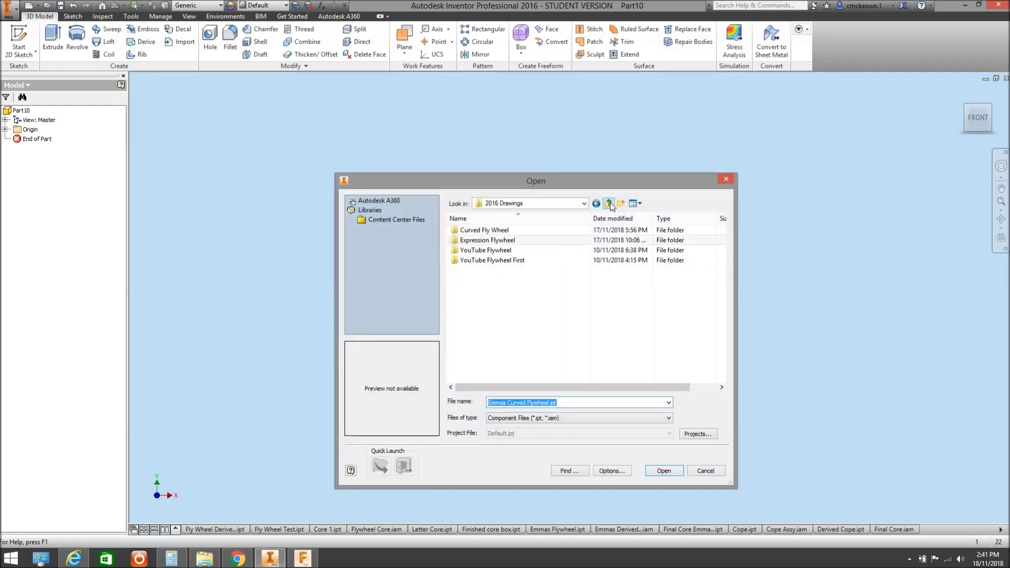
pyautogui.doubleClick(499, 230)
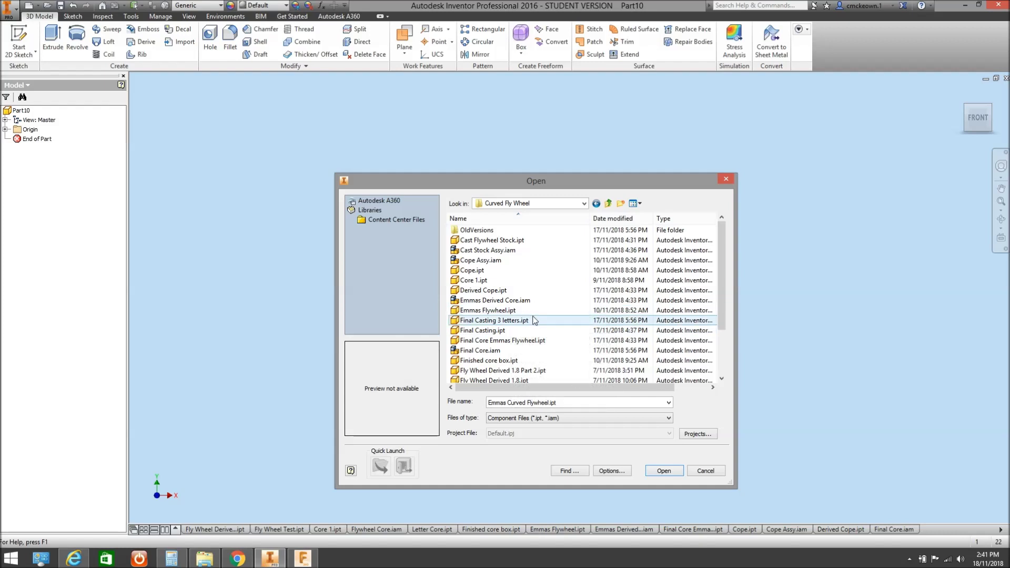
# Preview the Fly Wheel Test, Final Core, Emmas Derived Core and Cope Assy files to find the assembly to derive
pyautogui.scroll(-1, 530, 340)
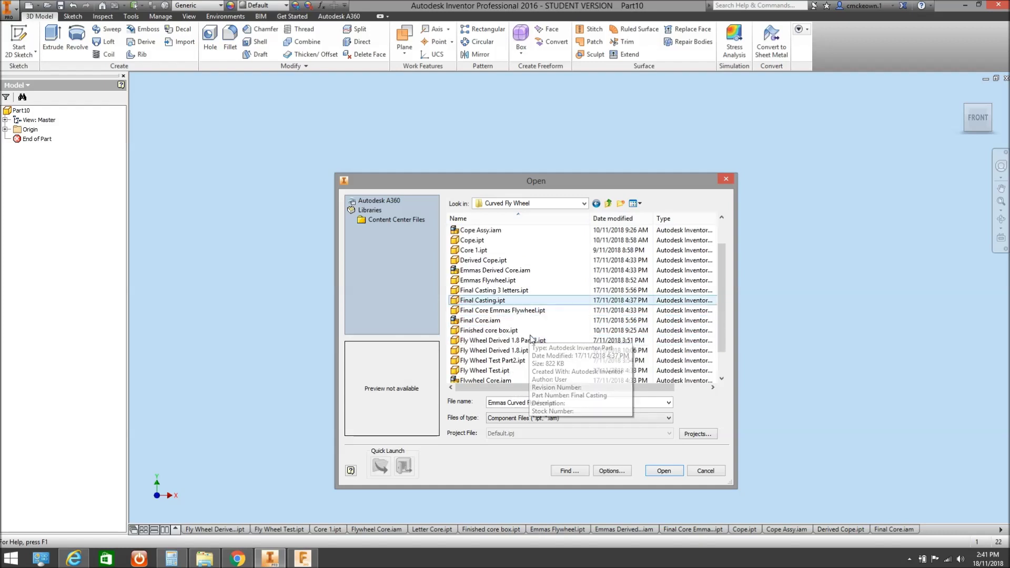
pyautogui.click(505, 371)
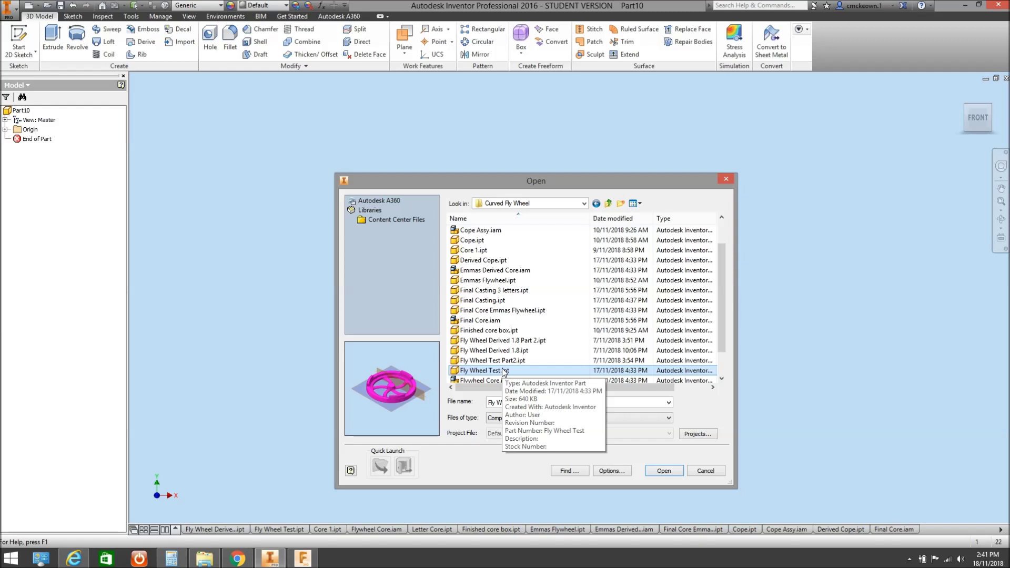
pyautogui.click(486, 323)
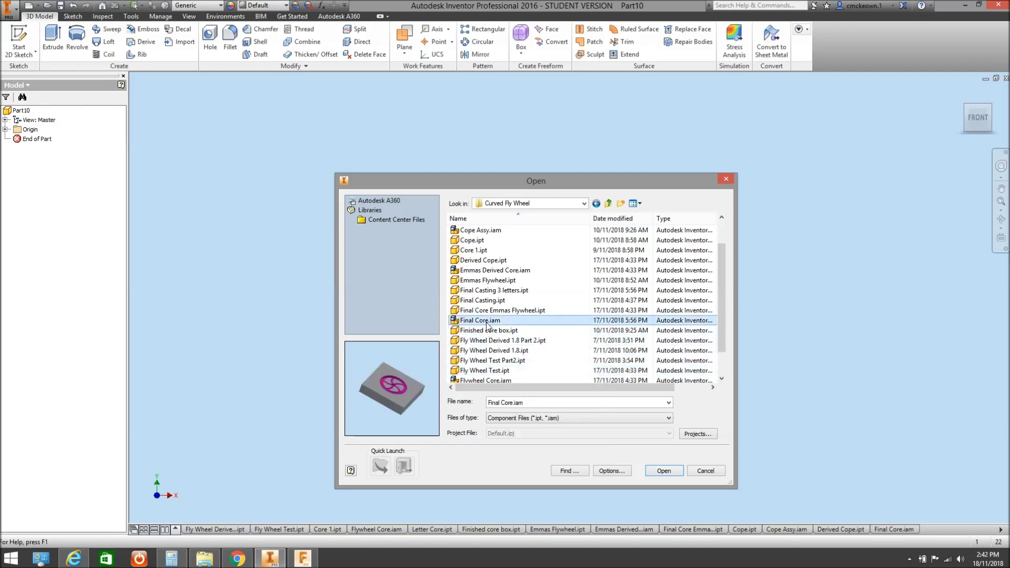
pyautogui.click(485, 271)
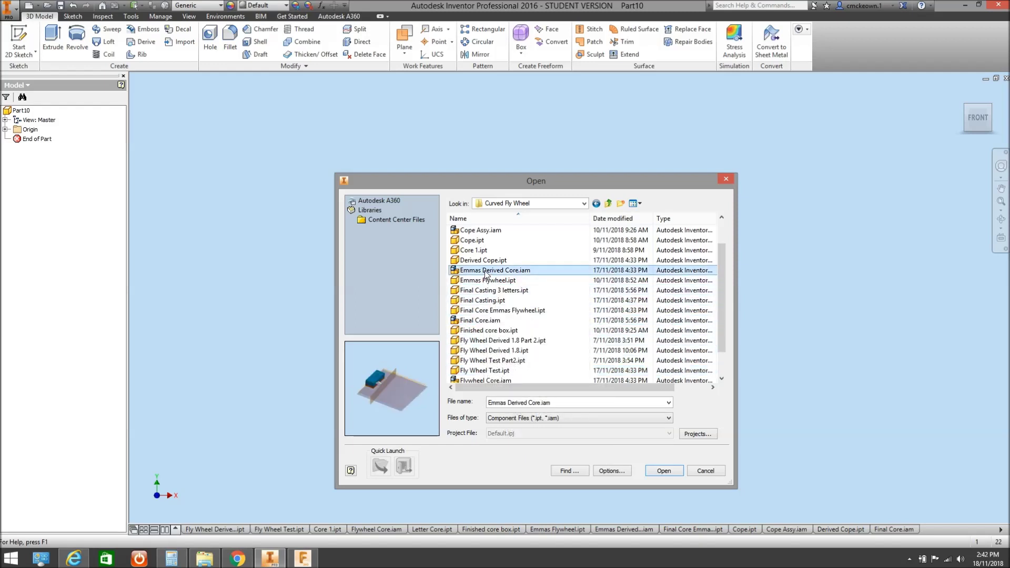
pyautogui.click(485, 233)
pyautogui.scroll(1, 500, 274)
pyautogui.scroll(-2, 501, 279)
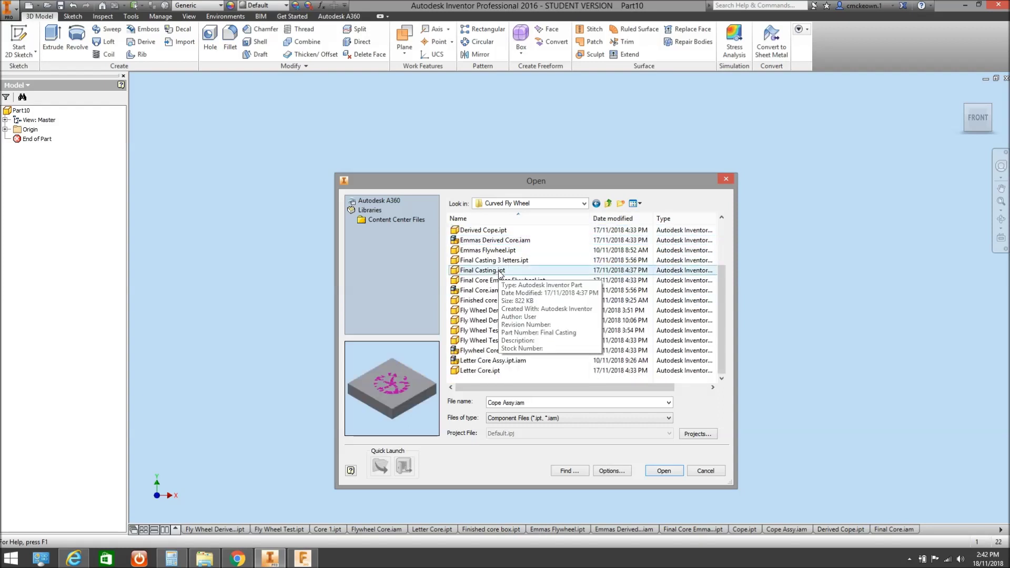
# Load Flywheel Core.iam as the source assembly for the derive
pyautogui.click(510, 351)
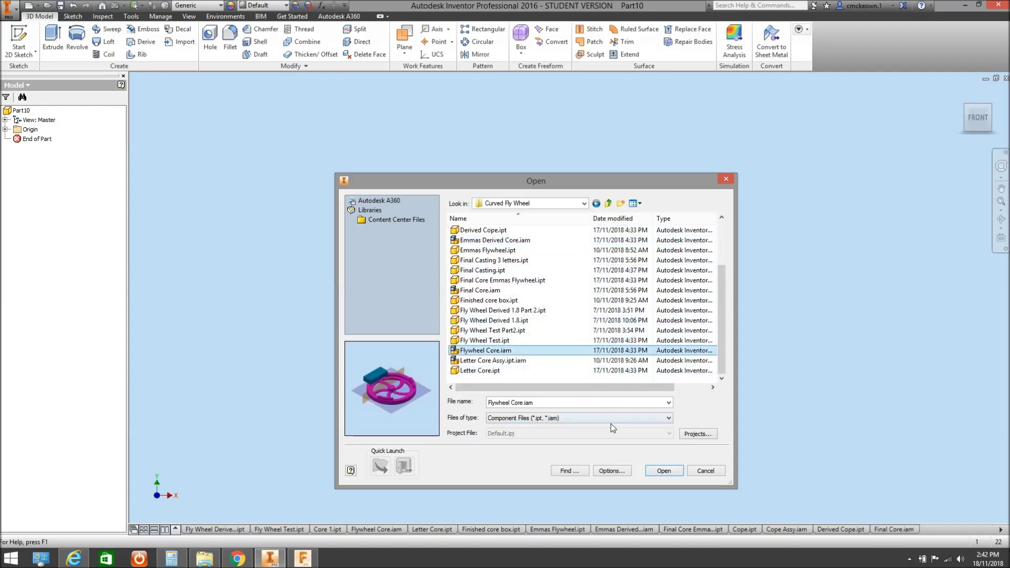
pyautogui.click(664, 471)
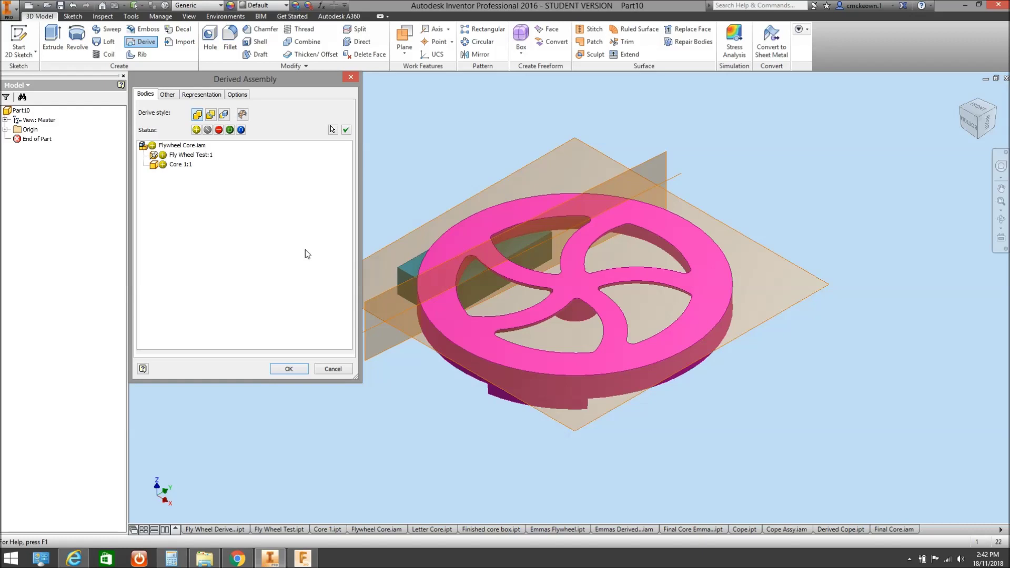
pyautogui.moveTo(297, 77); pyautogui.dragTo(248, 184)
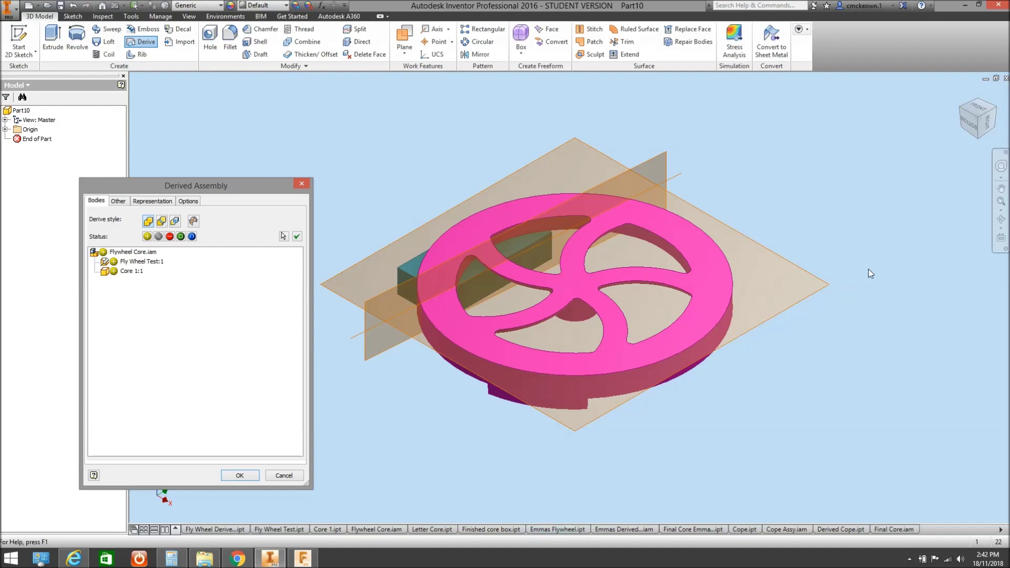
# Set Fly Wheel Test:1 to be subtracted from Core 1:1 and complete the derived assembly
pyautogui.click(1002, 219)
pyautogui.moveTo(502, 306); pyautogui.dragTo(579, 327)
pyautogui.moveTo(712, 427); pyautogui.dragTo(578, 468)
pyautogui.moveTo(546, 410); pyautogui.dragTo(542, 372)
pyautogui.rightClick(542, 372)
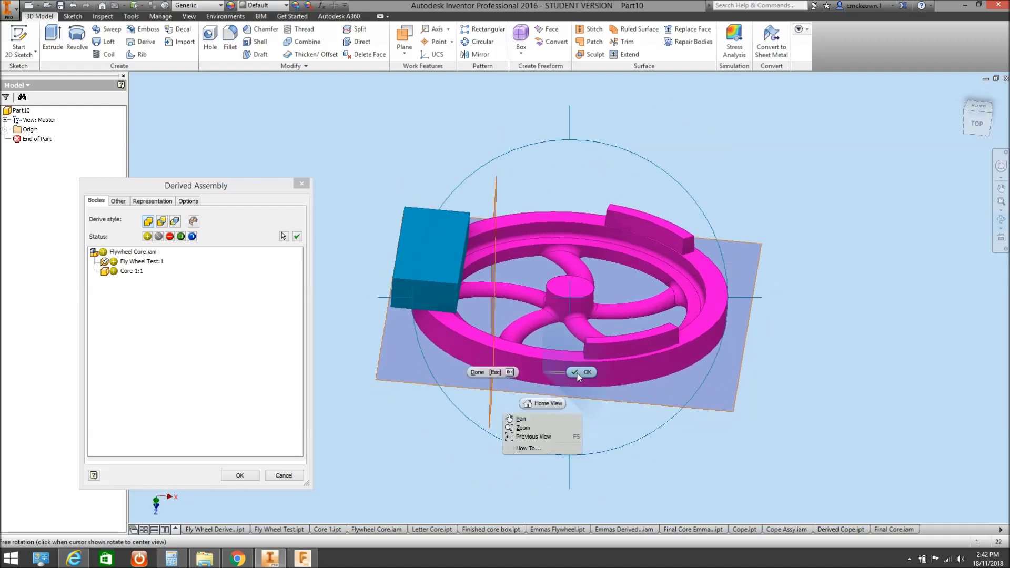
pyautogui.click(582, 372)
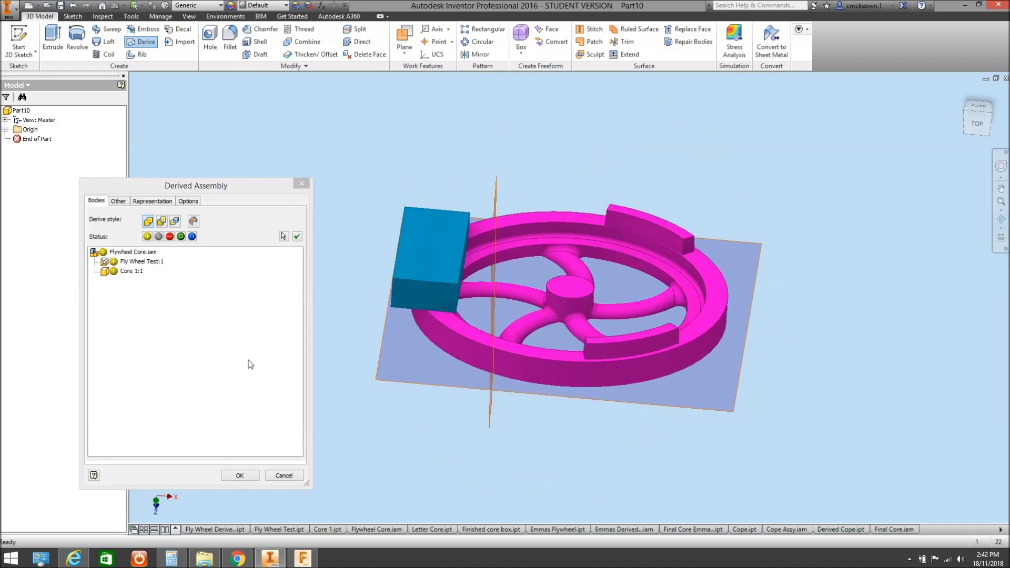
pyautogui.click(132, 254)
pyautogui.click(115, 262)
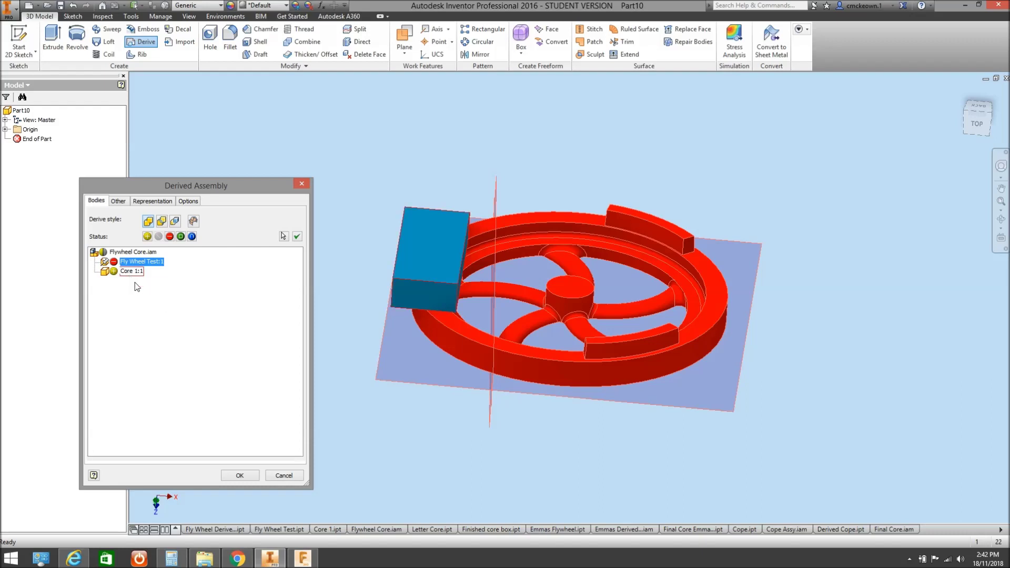
pyautogui.click(237, 476)
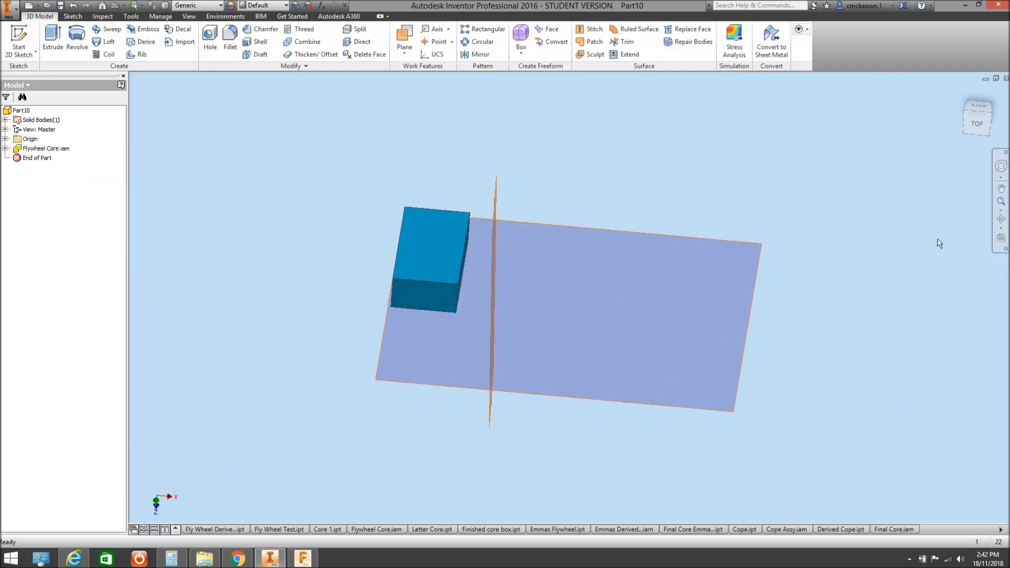
# Examine the curved impression cut by the flywheel into the underside of the derived core block
pyautogui.click(1001, 219)
pyautogui.moveTo(498, 272); pyautogui.dragTo(469, 199)
pyautogui.rightClick(466, 203)
pyautogui.click(506, 204)
pyautogui.scroll(-3, 455, 257)
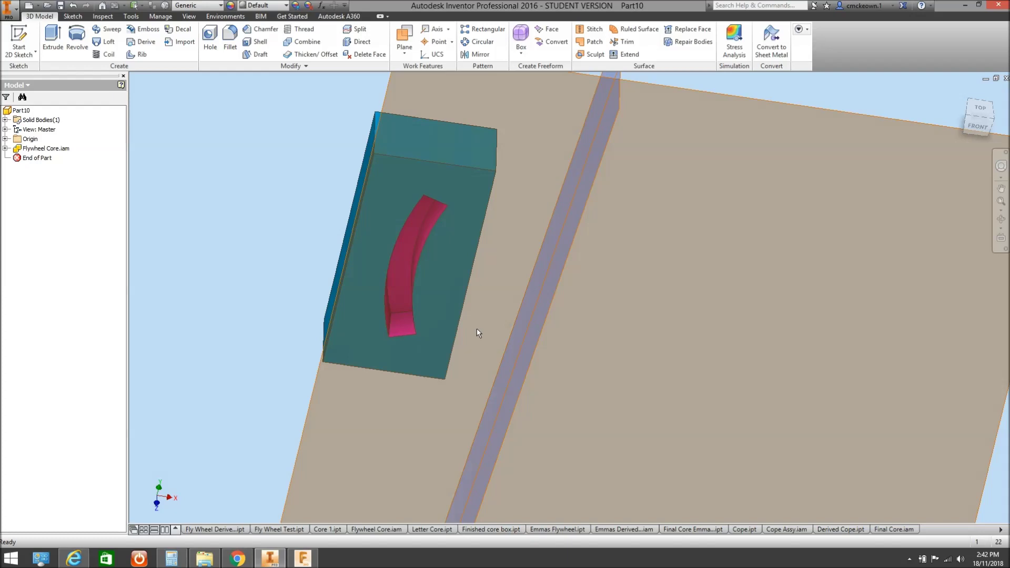
pyautogui.scroll(5, 578, 342)
pyautogui.click(1002, 219)
pyautogui.moveTo(590, 321); pyautogui.dragTo(407, 356)
pyautogui.rightClick(407, 355)
pyautogui.click(439, 355)
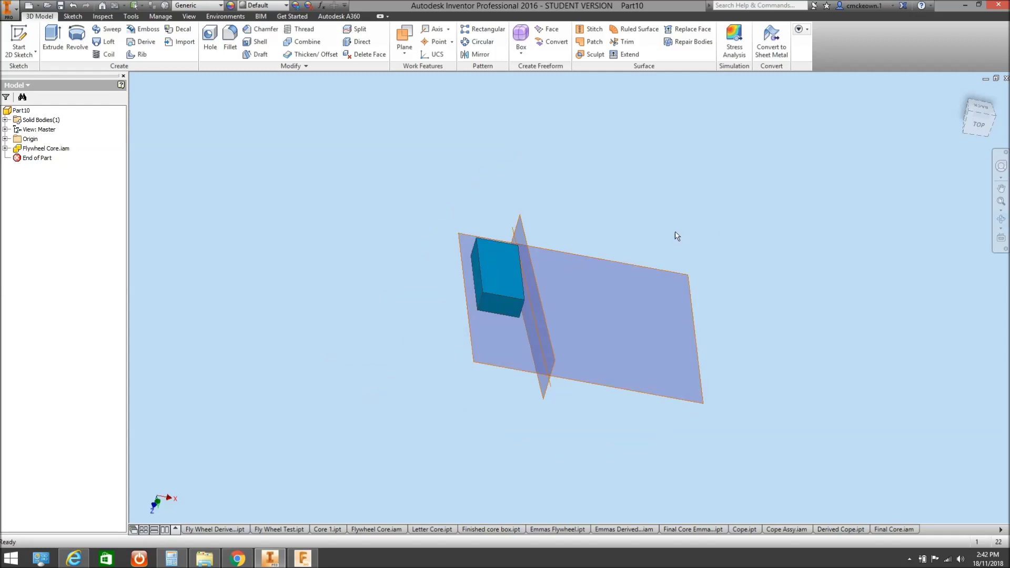
# Close the derived part without saving it and switch to Letter Core.ipt
pyautogui.click(1006, 78)
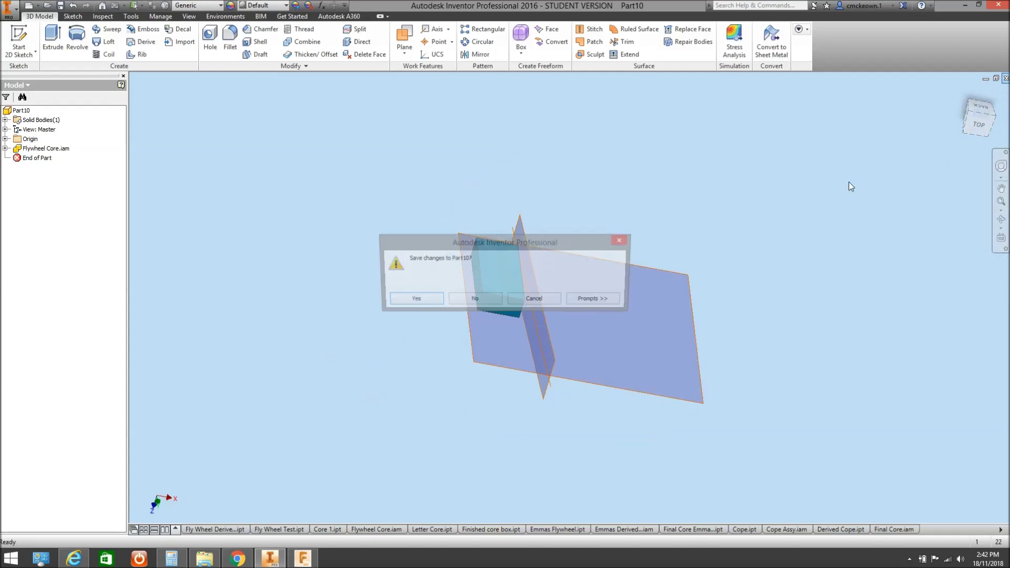
pyautogui.click(482, 298)
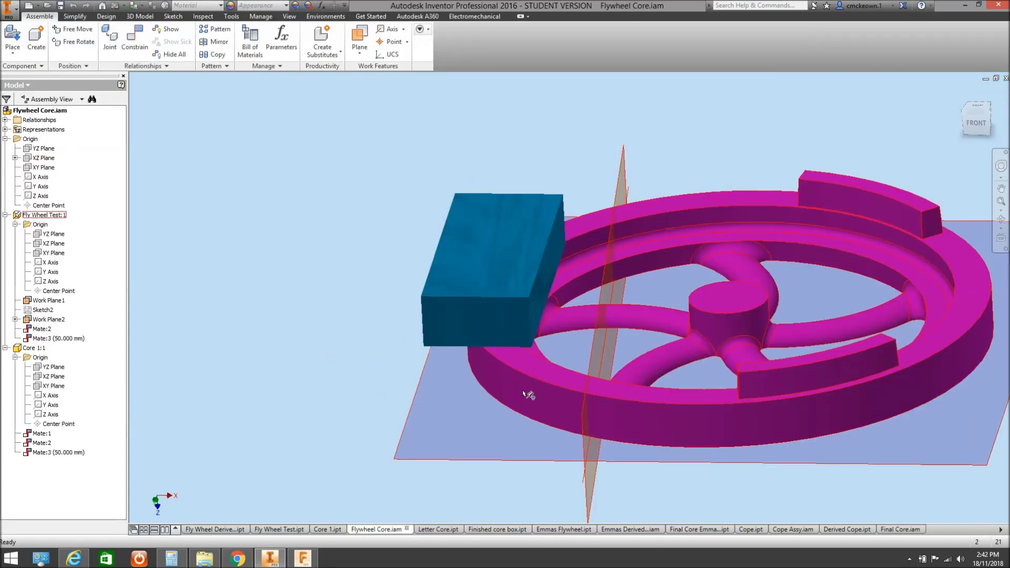
pyautogui.click(444, 529)
pyautogui.moveTo(546, 360); pyautogui.dragTo(567, 309, button='middle')
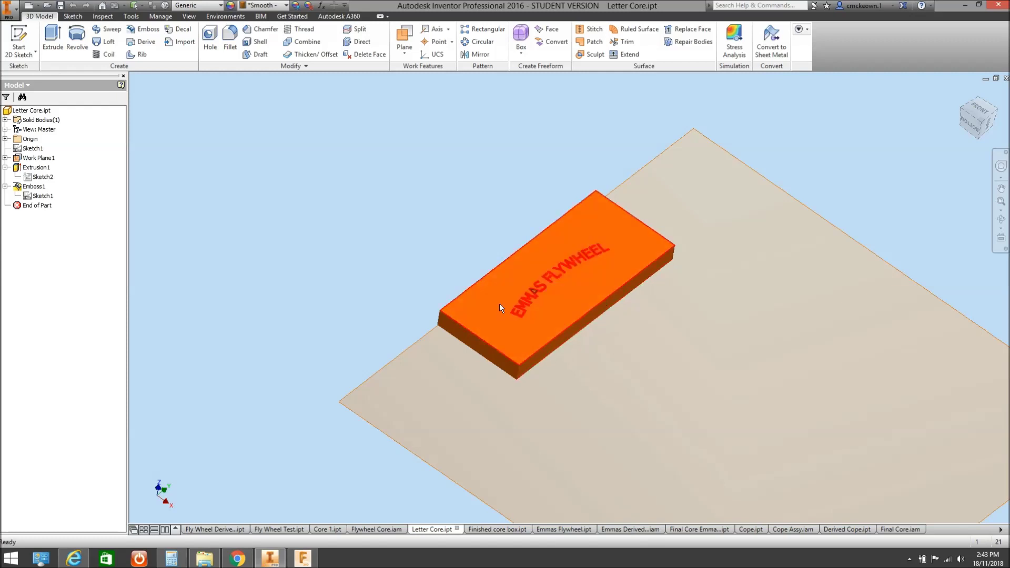
# Examine how the Emboss1 sketch lays out the curved EMMAS FLYWHEEL lettering on the letter core block
pyautogui.click(33, 197)
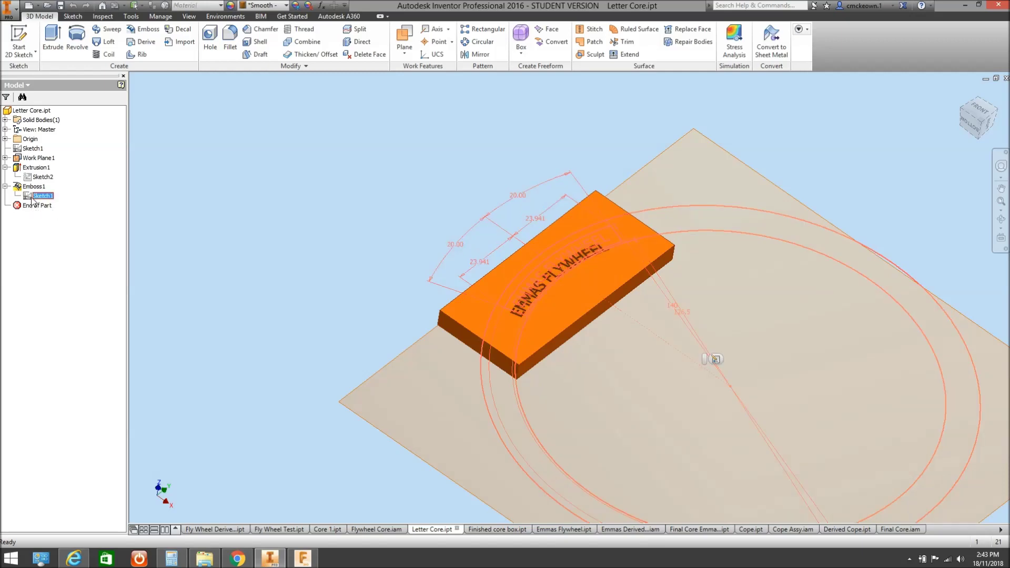
pyautogui.click(1000, 224)
pyautogui.moveTo(600, 317); pyautogui.dragTo(746, 355)
pyautogui.rightClick(746, 355)
pyautogui.click(756, 352)
pyautogui.scroll(-5, 626, 297)
pyautogui.scroll(5, 675, 231)
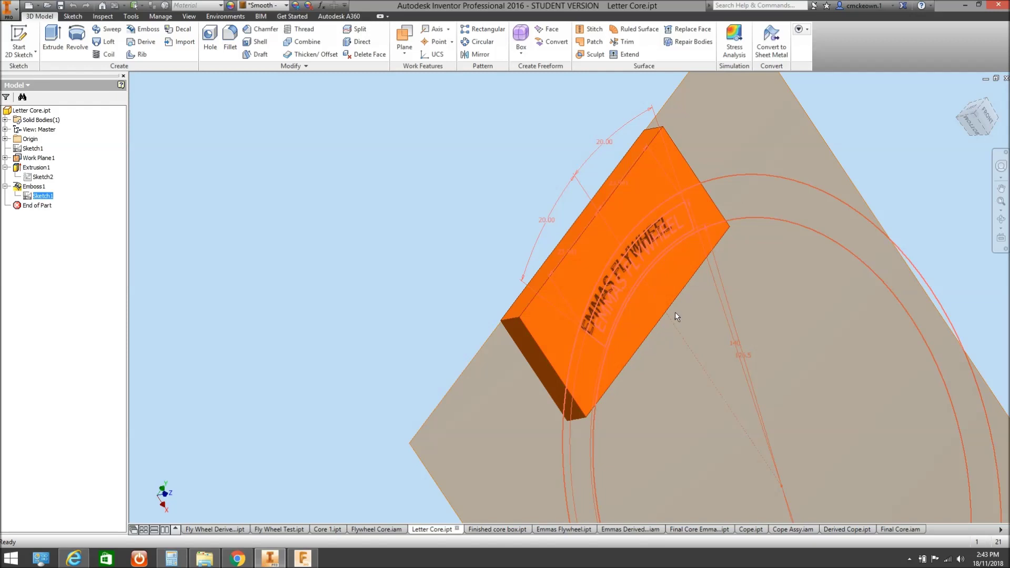
pyautogui.moveTo(718, 397); pyautogui.dragTo(714, 383, button='middle')
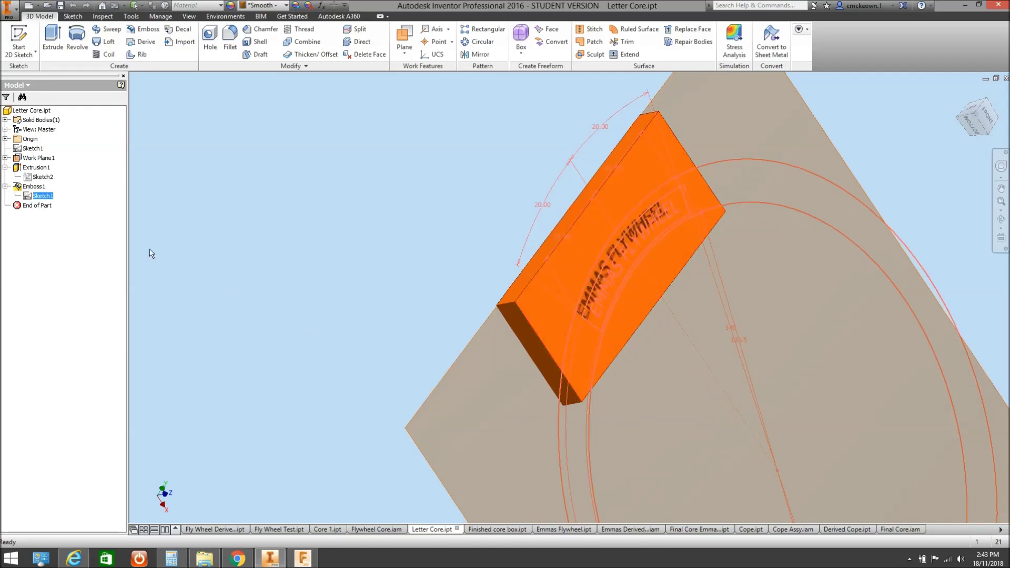
# Change Emboss1 so the EMMAS FLYWHEEL lettering is raised from the block face
pyautogui.doubleClick(18, 186)
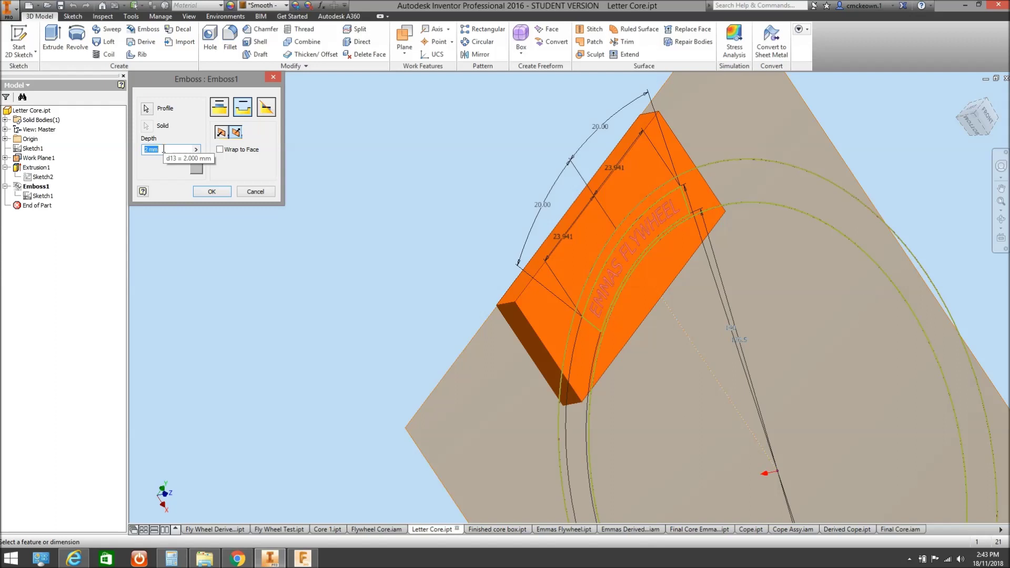
pyautogui.click(218, 109)
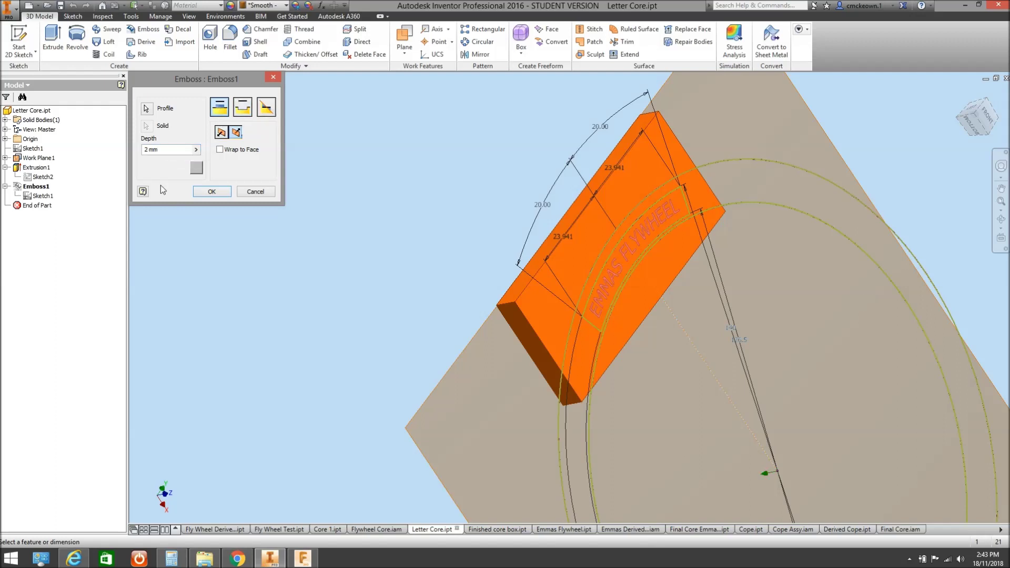
pyautogui.click(209, 192)
pyautogui.scroll(-5, 626, 253)
pyautogui.scroll(3, 615, 289)
pyautogui.moveTo(543, 413); pyautogui.dragTo(506, 379, button='middle')
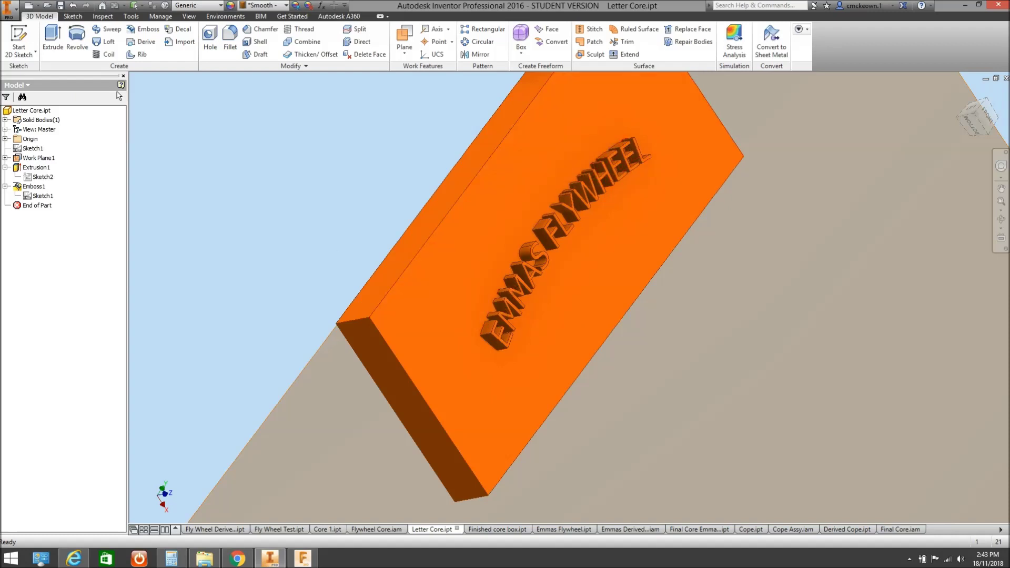
# Undo the change to the Emboss1 lettering on the letter core
pyautogui.click(73, 6)
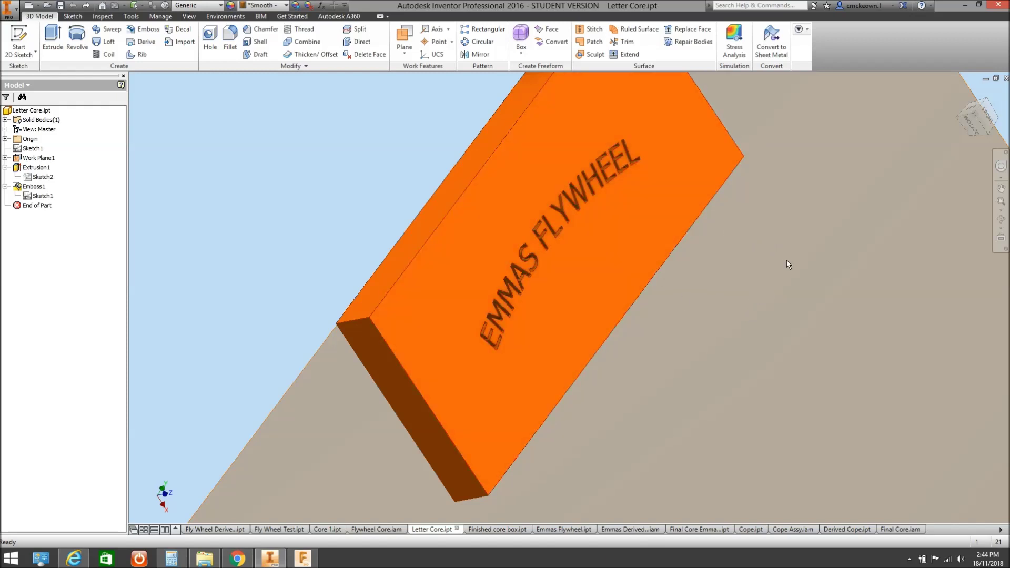
pyautogui.scroll(-5, 695, 286)
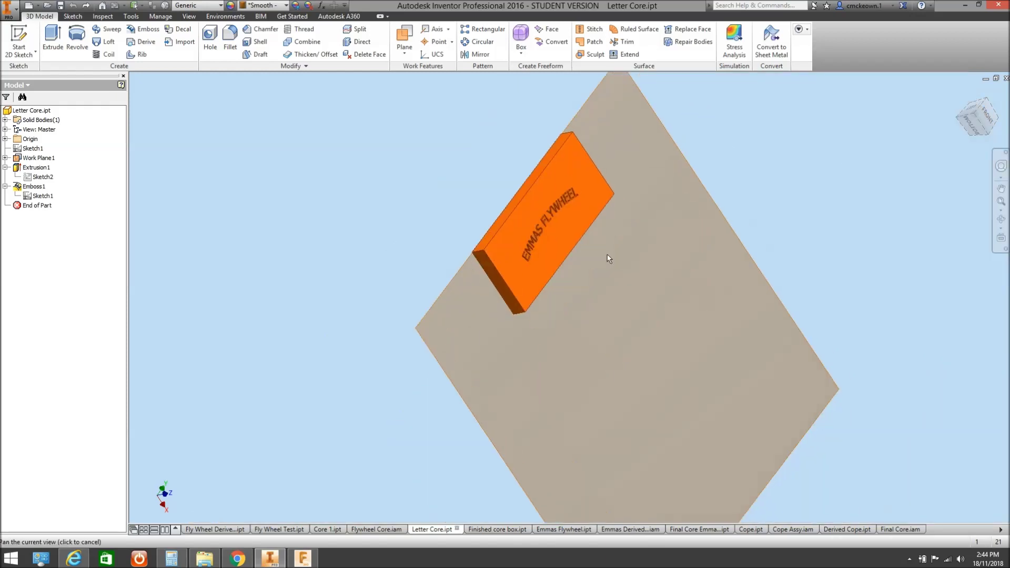
pyautogui.scroll(4, 608, 262)
pyautogui.moveTo(615, 262); pyautogui.dragTo(624, 319, button='middle')
pyautogui.moveTo(679, 209); pyautogui.dragTo(683, 246, button='middle')
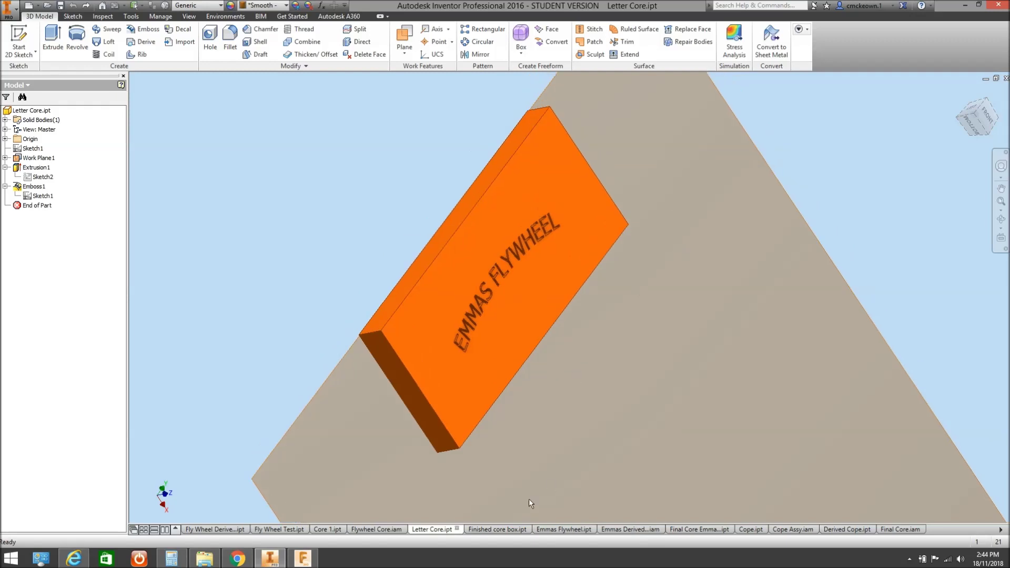
# Switch to Finished core box.ipt and examine the narrow curved slot through the back of the block
pyautogui.click(499, 529)
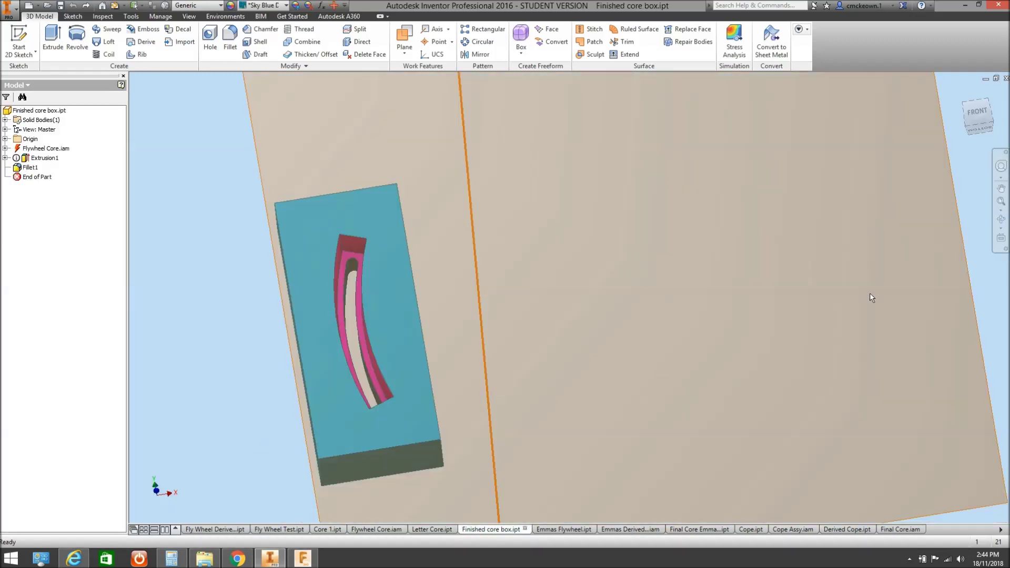
pyautogui.click(1001, 219)
pyautogui.moveTo(441, 334); pyautogui.dragTo(466, 258)
pyautogui.rightClick(466, 259)
pyautogui.click(497, 257)
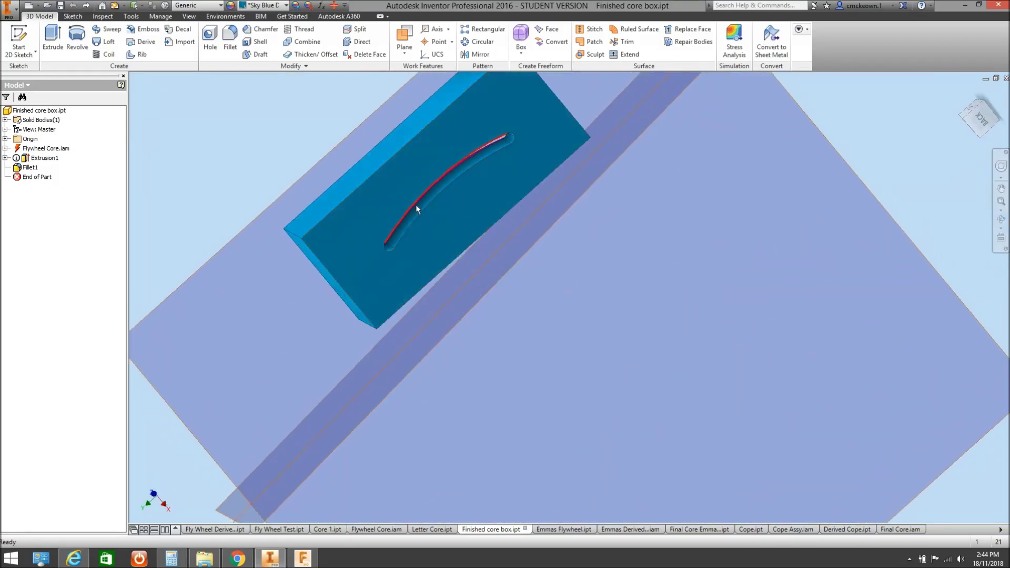
pyautogui.moveTo(469, 174); pyautogui.dragTo(485, 251, button='middle')
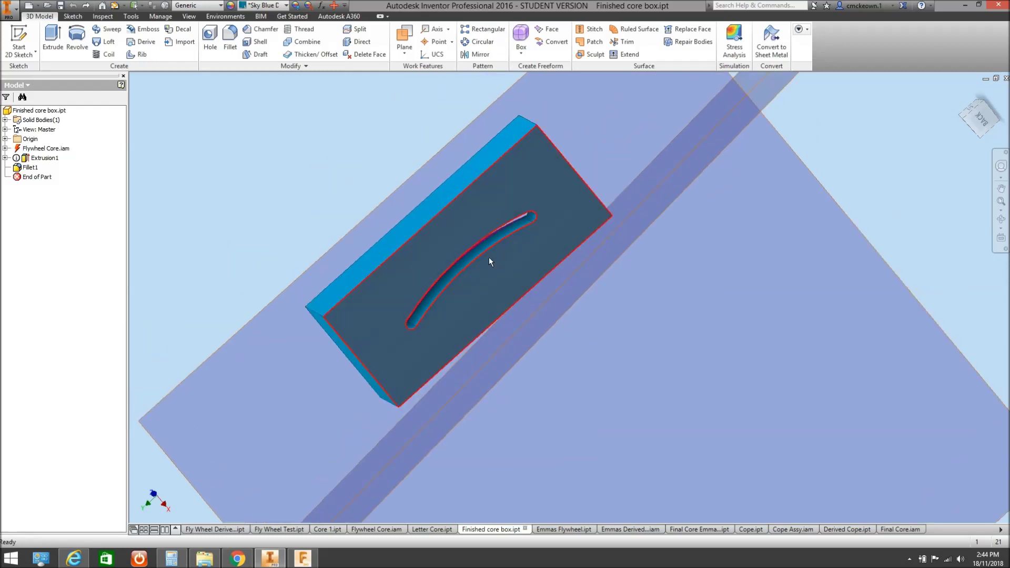
# Compare the wide curved recess on one side of the finished core box with the round-ended slot on the opposite side
pyautogui.click(1002, 220)
pyautogui.moveTo(617, 226); pyautogui.dragTo(690, 339)
pyautogui.moveTo(690, 339); pyautogui.dragTo(613, 181, button='middle')
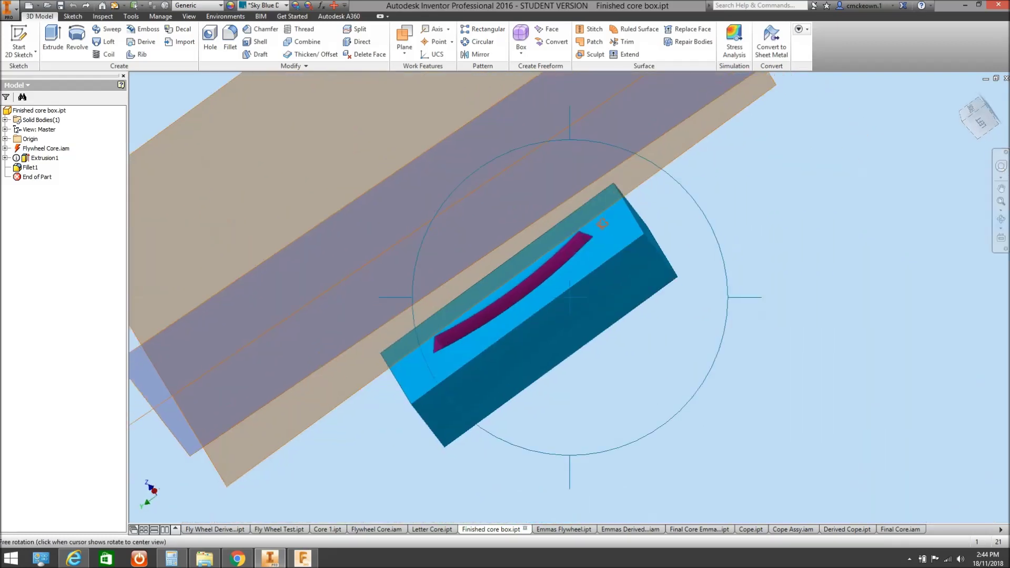
pyautogui.moveTo(613, 180); pyautogui.dragTo(653, 243)
pyautogui.rightClick(653, 243)
pyautogui.click(686, 247)
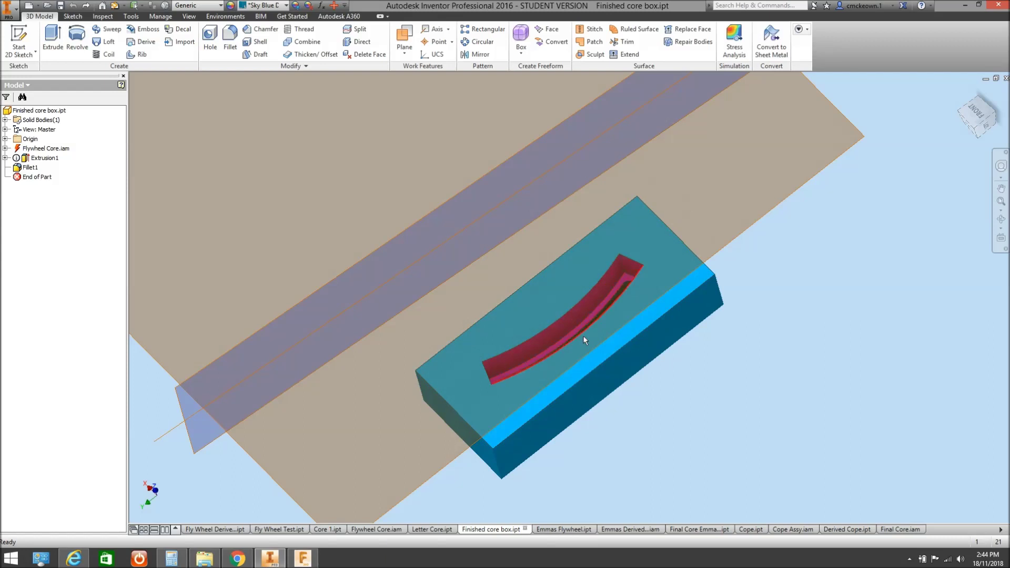
pyautogui.click(1000, 223)
pyautogui.moveTo(668, 320); pyautogui.dragTo(526, 192)
pyautogui.rightClick(525, 193)
pyautogui.click(567, 194)
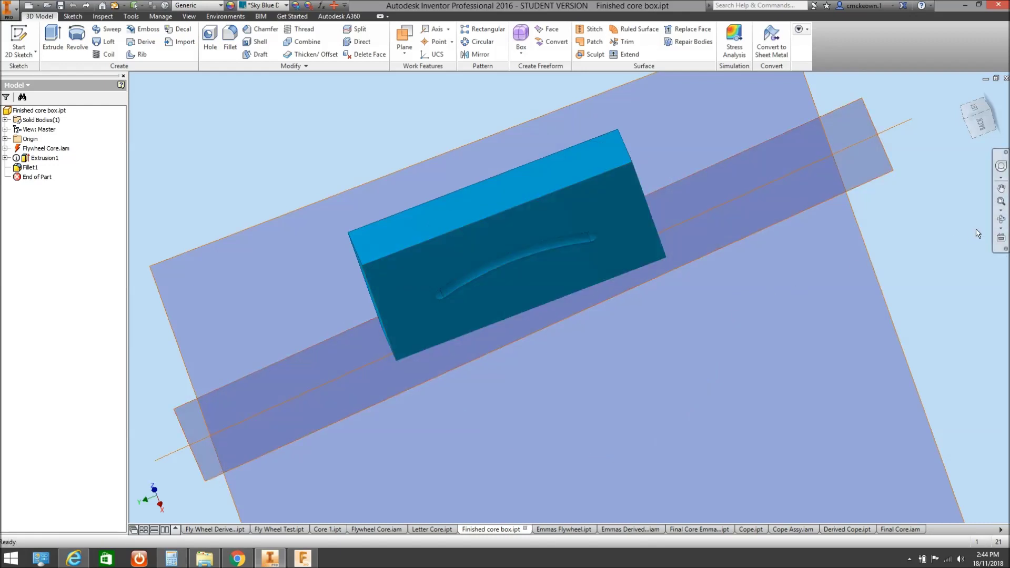
pyautogui.click(1001, 220)
pyautogui.moveTo(616, 211); pyautogui.dragTo(677, 187)
pyautogui.rightClick(679, 196)
pyautogui.click(654, 223)
# Switch to Emmas Flywheel.ipt and examine the plain rectangular block
pyautogui.click(560, 529)
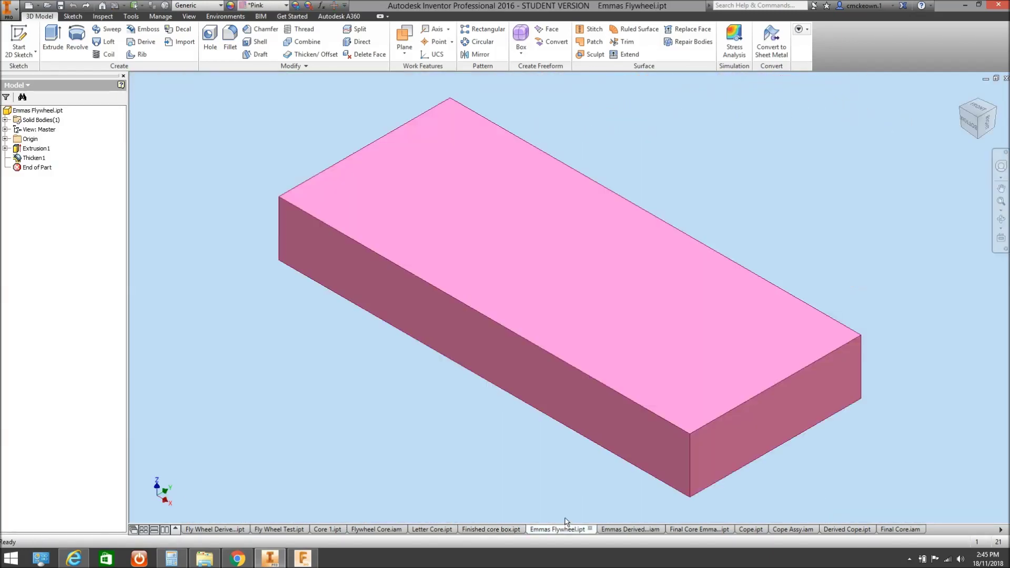
pyautogui.scroll(5, 637, 386)
pyautogui.scroll(-3, 604, 356)
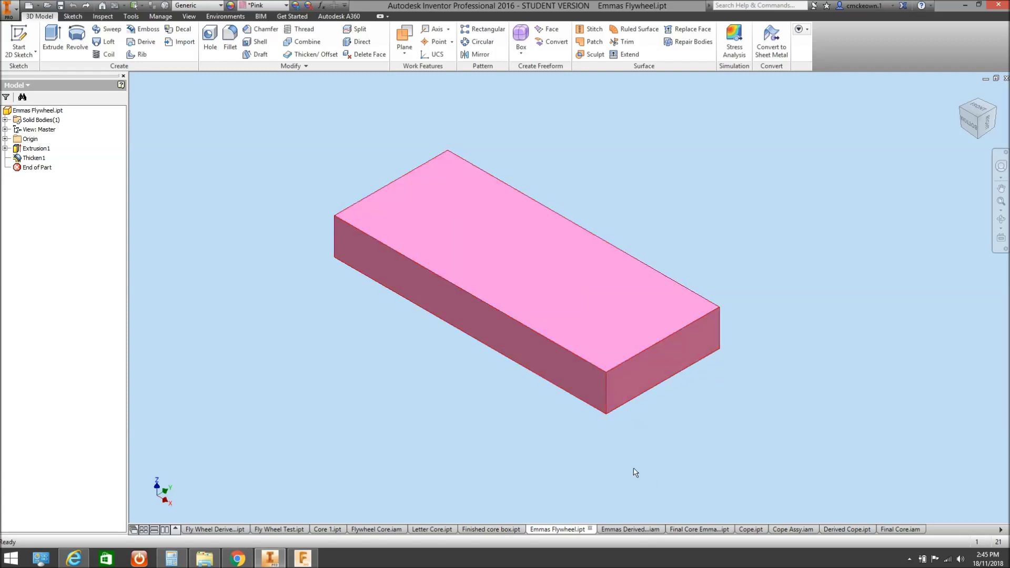
# Switch to Emmas Derived Core.iam and examine how the core box and letter core fit together over the Emmas Flywheel block
pyautogui.click(628, 529)
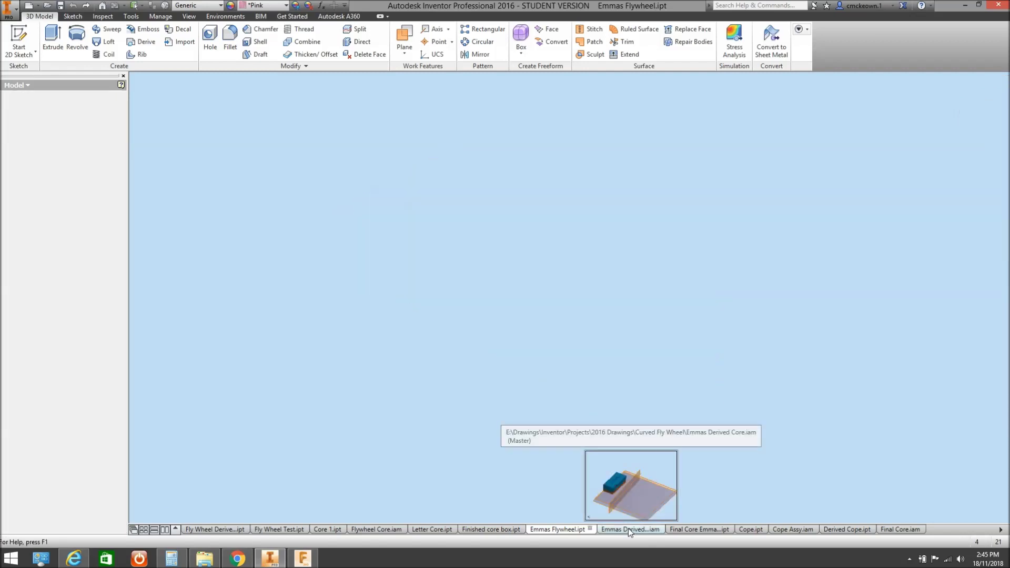
pyautogui.scroll(5, 472, 297)
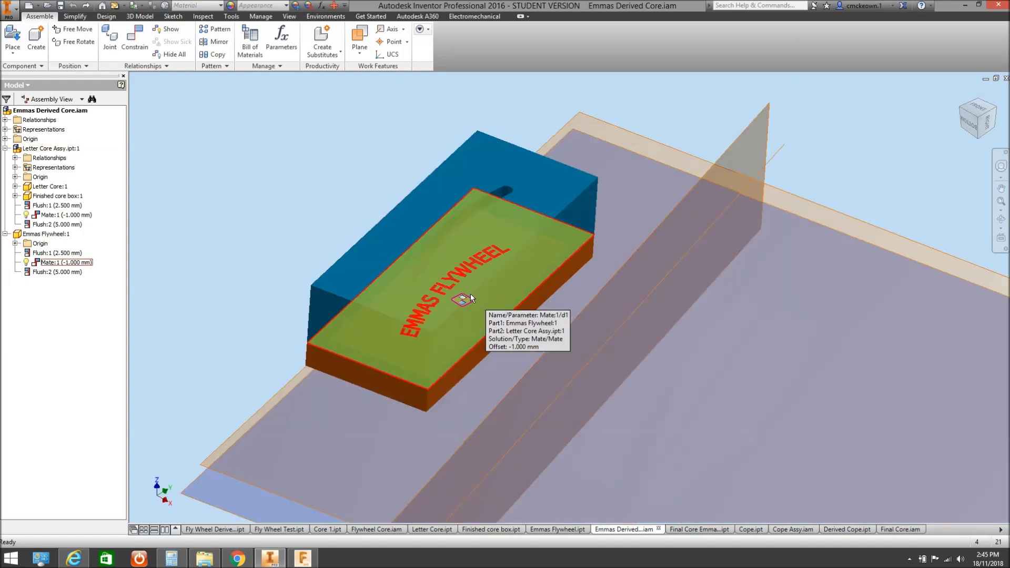
pyautogui.click(1002, 219)
pyautogui.moveTo(561, 275); pyautogui.dragTo(544, 354)
pyautogui.rightClick(506, 394)
pyautogui.click(527, 401)
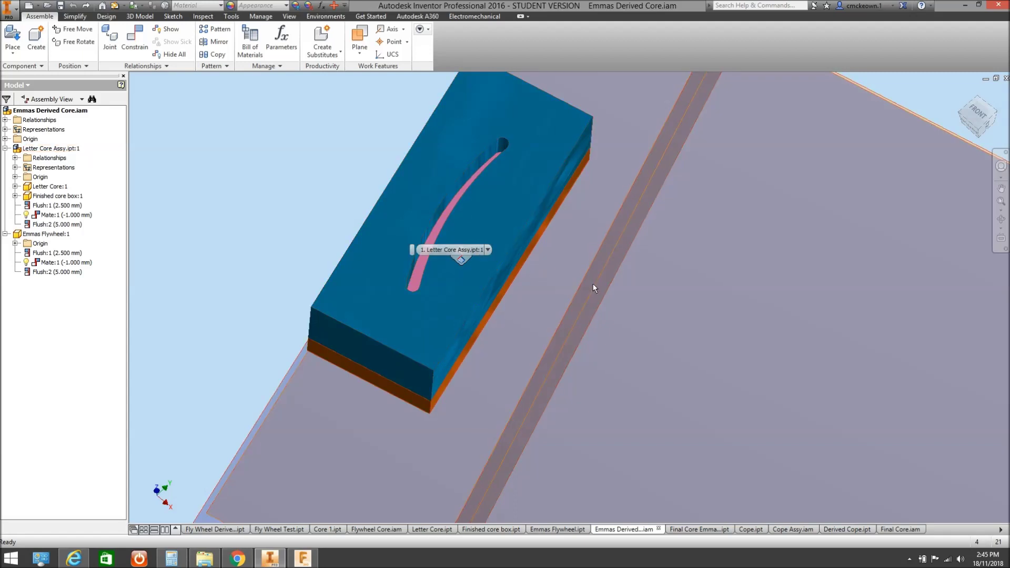
pyautogui.click(1002, 219)
pyautogui.moveTo(583, 263); pyautogui.dragTo(551, 211)
pyautogui.rightClick(551, 212)
pyautogui.press('Escape')
# Hide Letter Core Assy to expose the Emmas Flywheel block inside, and undo the visibility change
pyautogui.rightClick(548, 207)
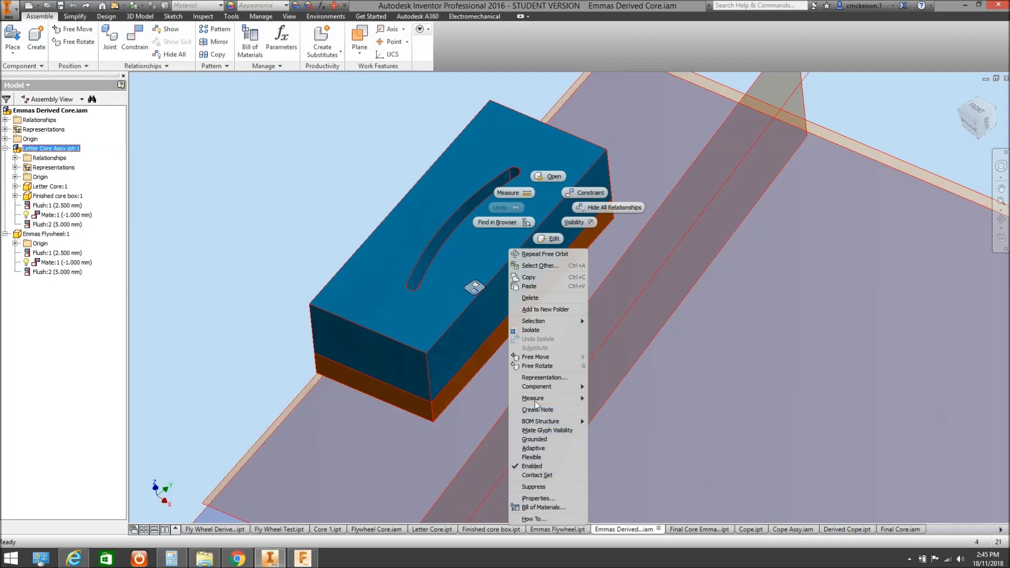
pyautogui.click(576, 223)
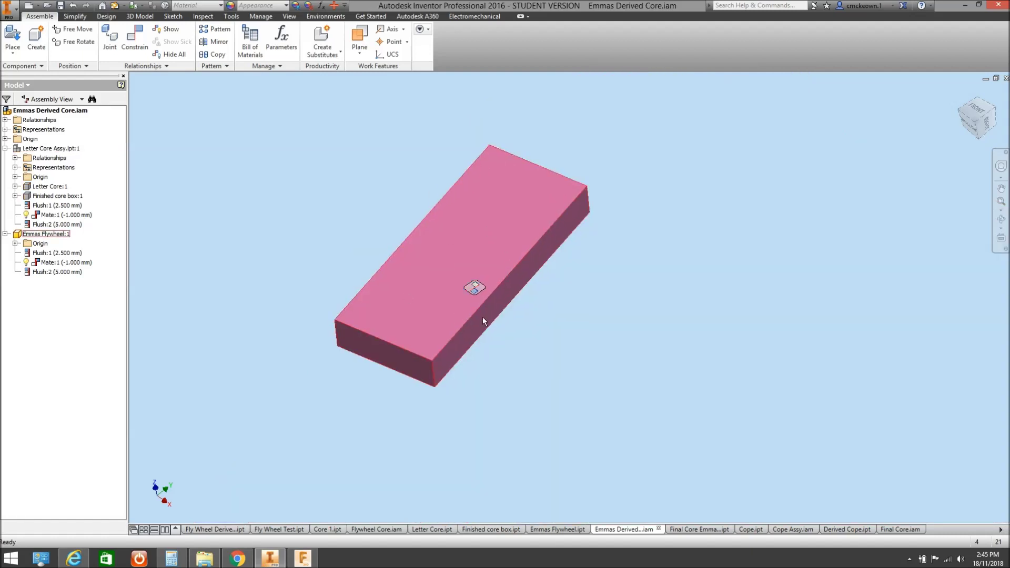
pyautogui.click(73, 6)
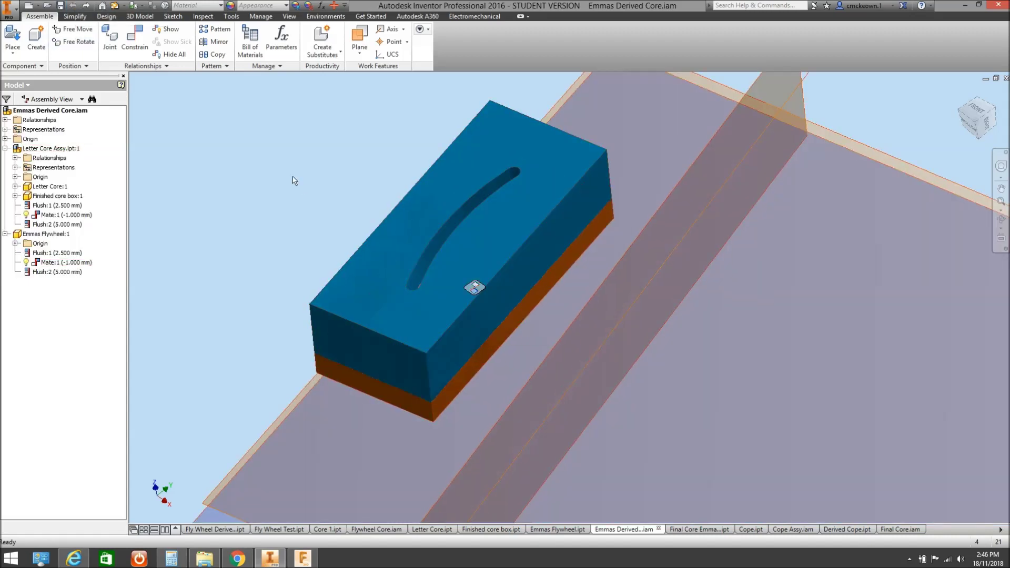
# Create a new part from the metric Standard (mm).ipt template
pyautogui.click(8, 8)
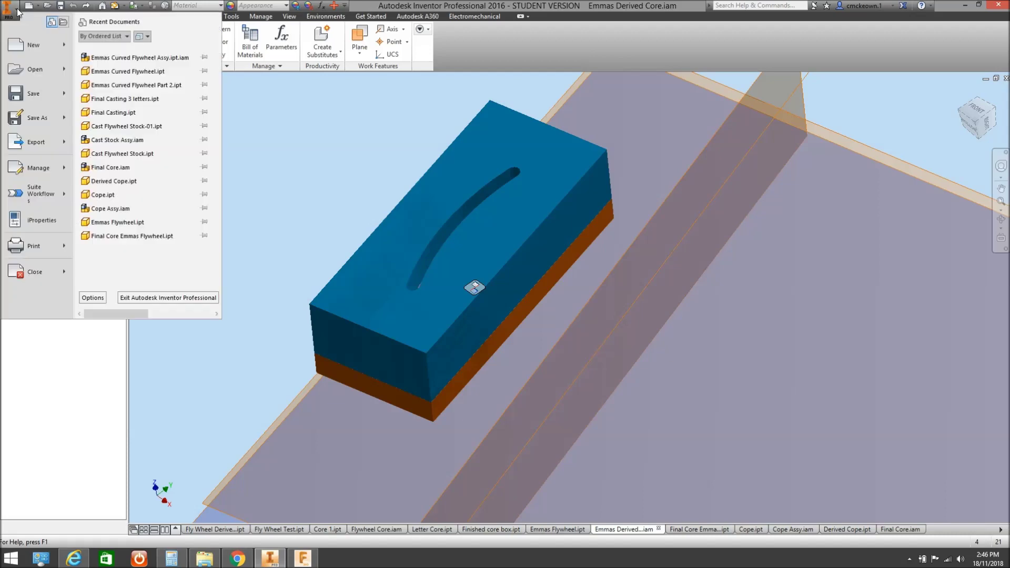
pyautogui.click(21, 46)
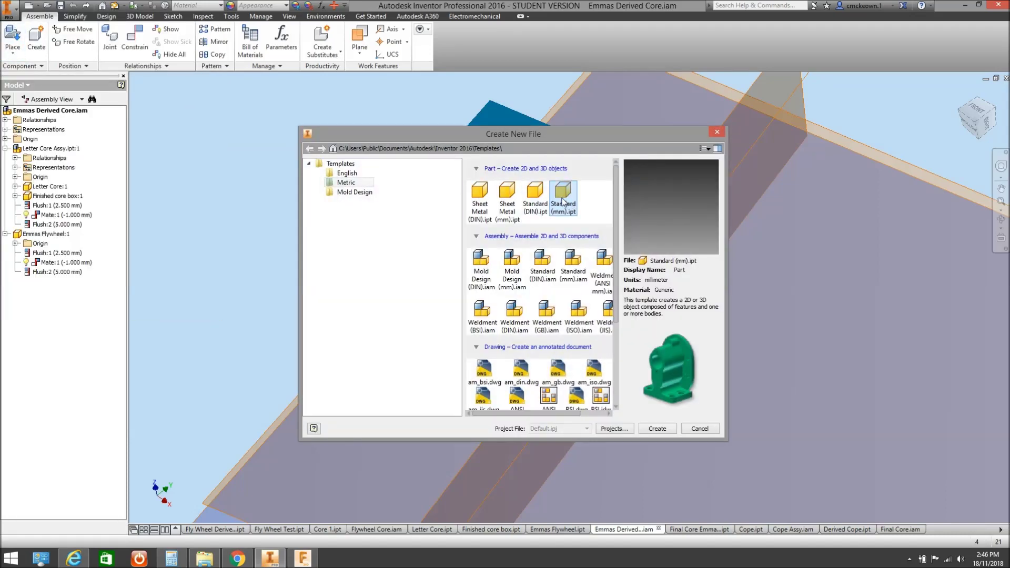
pyautogui.doubleClick(562, 199)
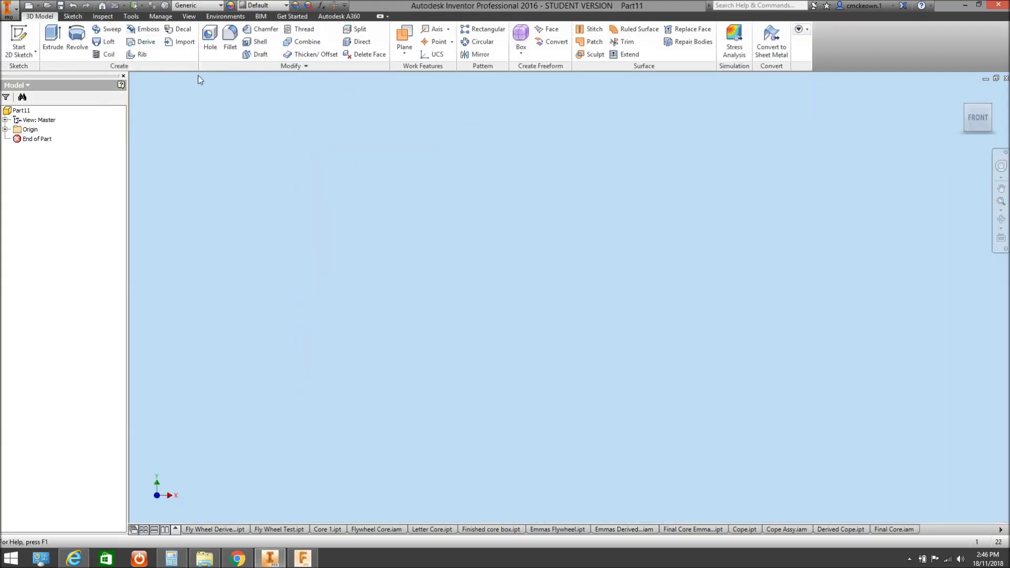
# Start deriving Emmas Derived Core.iam from the Curved Fly Wheel folder into the new part, accepting the assembly update
pyautogui.click(143, 43)
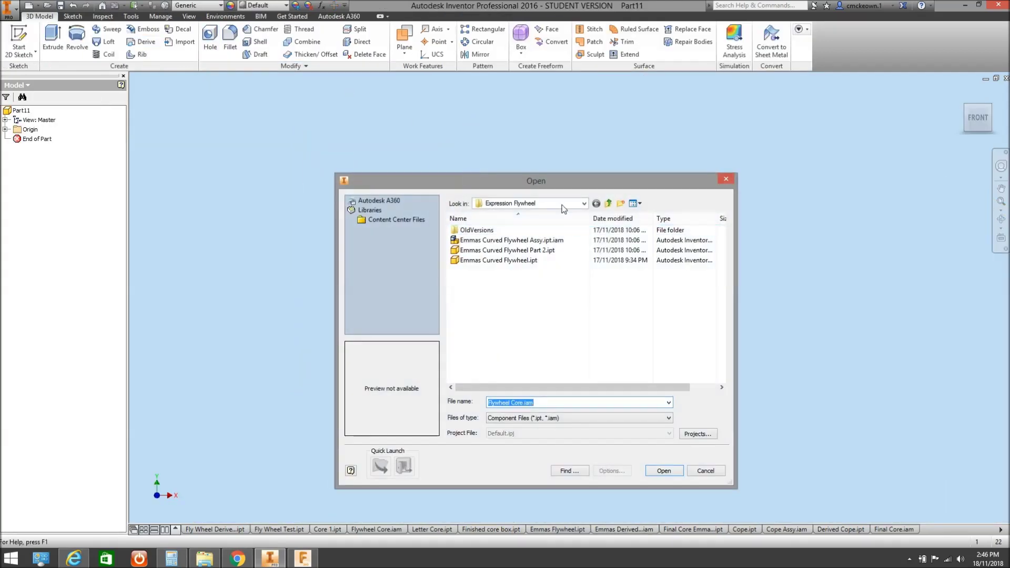
pyautogui.click(584, 204)
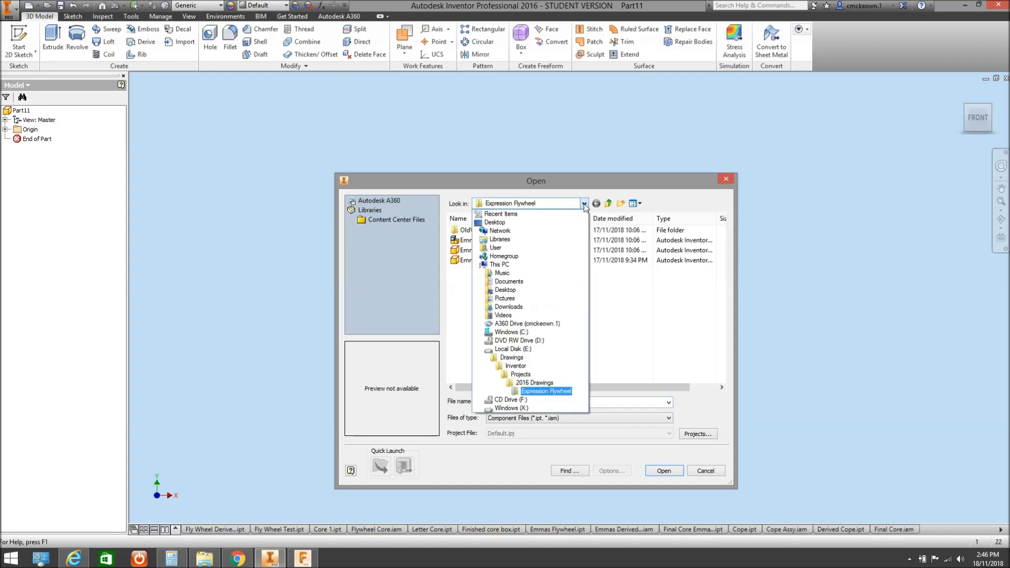
pyautogui.click(584, 204)
pyautogui.click(609, 204)
pyautogui.doubleClick(503, 232)
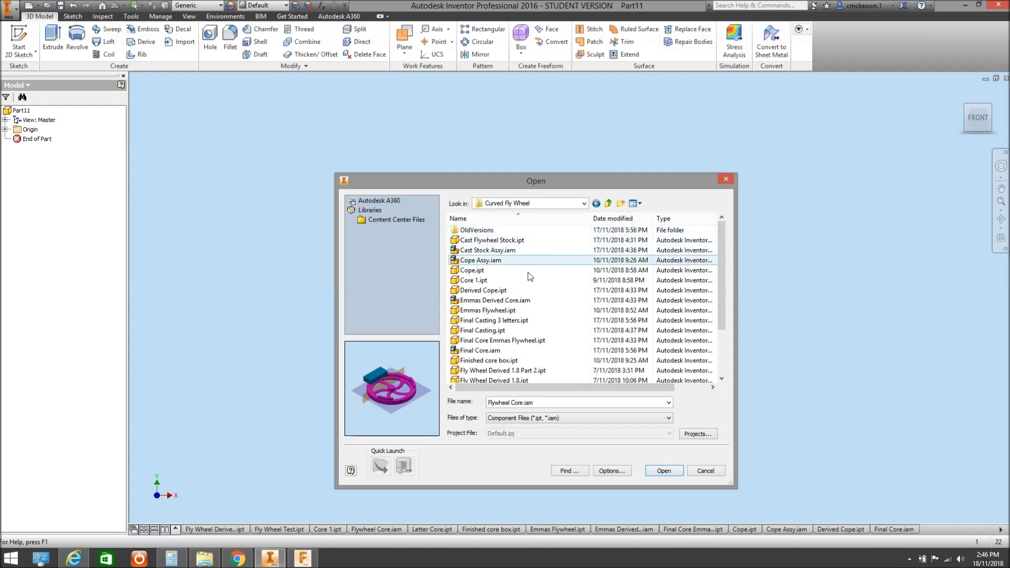
pyautogui.click(497, 301)
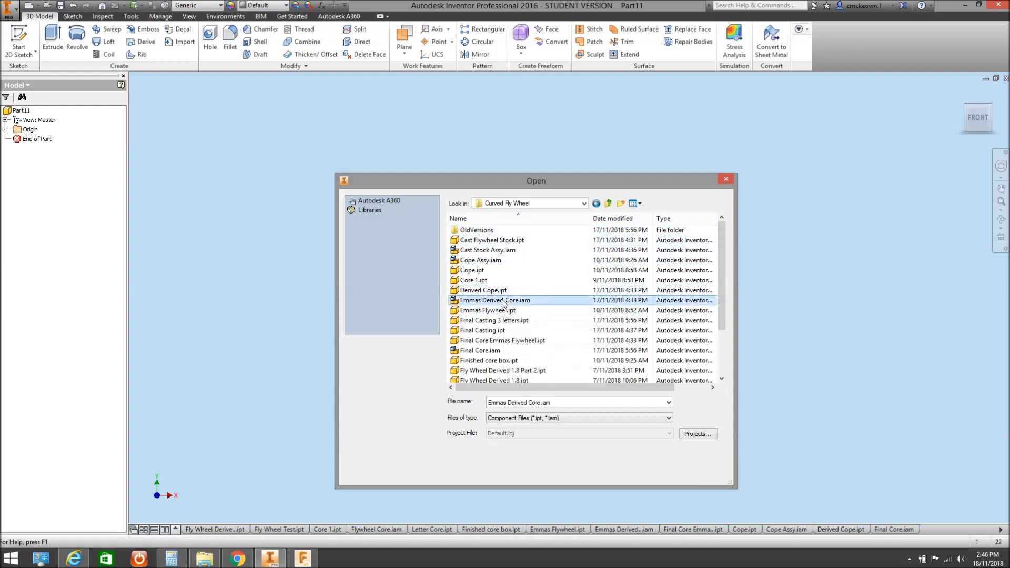
pyautogui.click(663, 470)
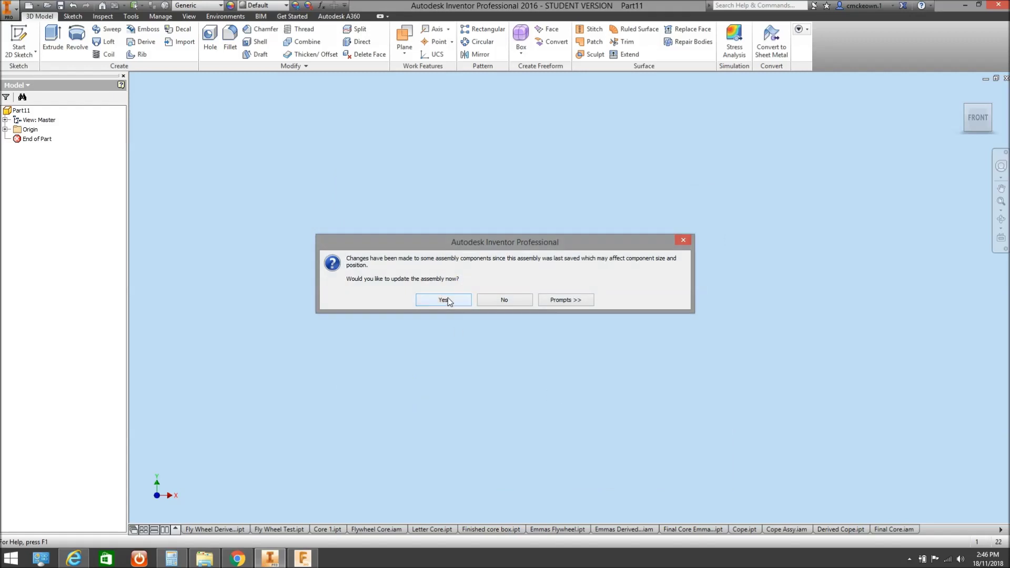
pyautogui.click(443, 300)
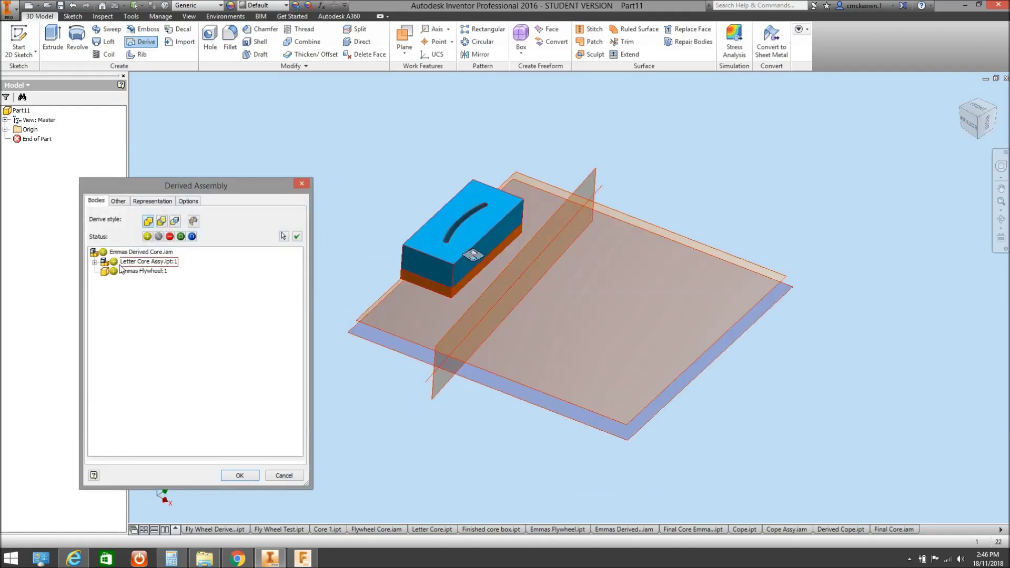
# Subtract Letter Core Assy with its letter core and finished core box from the Emmas Flywheel block to derive the core
pyautogui.click(95, 261)
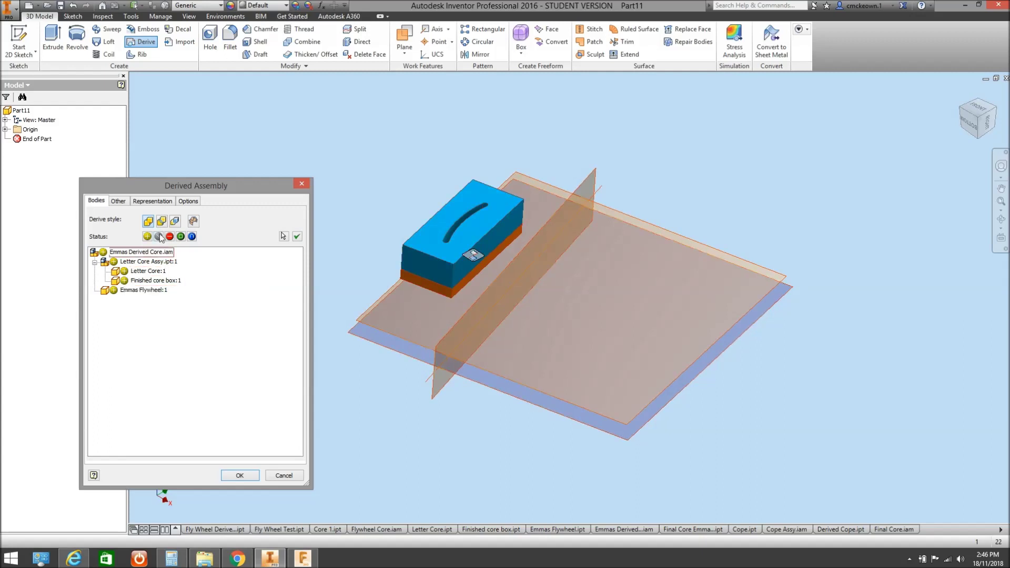
pyautogui.click(114, 261)
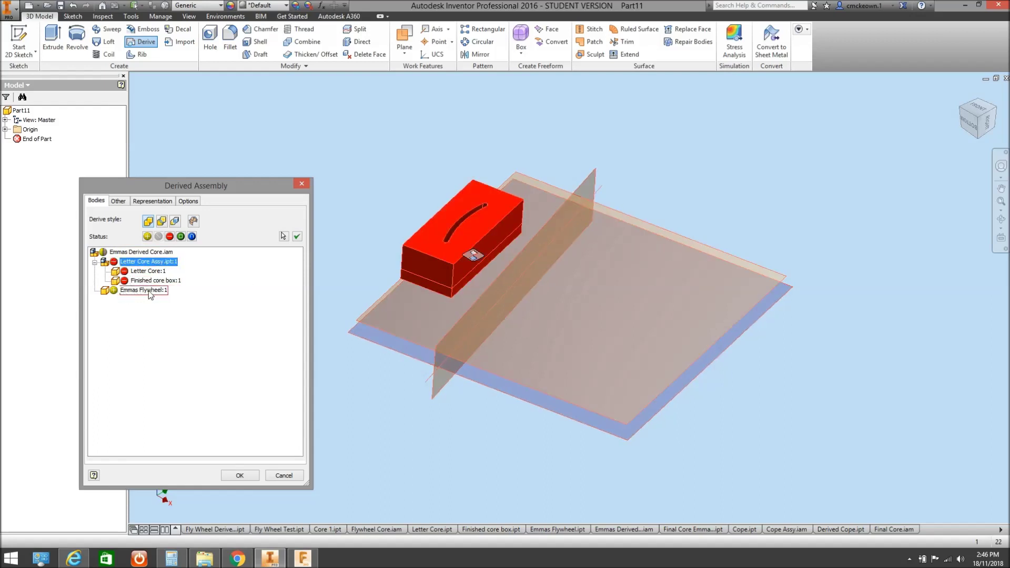
pyautogui.click(247, 476)
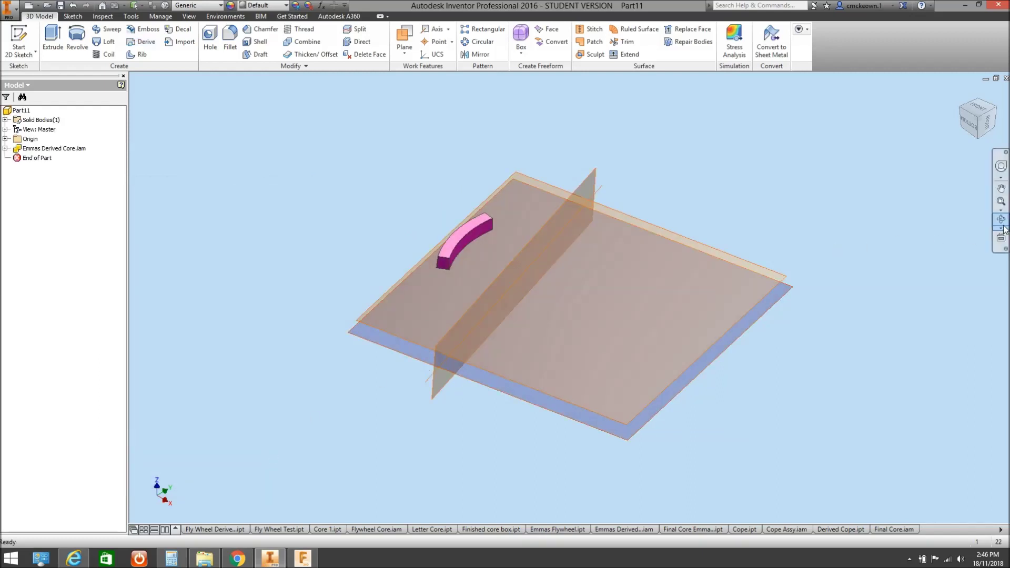
# Examine the lettering on the underside of the derived core, and close the new part without saving it
pyautogui.click(1001, 219)
pyautogui.moveTo(500, 255); pyautogui.dragTo(451, 253)
pyautogui.scroll(-6, 446, 283)
pyautogui.rightClick(451, 253)
pyautogui.click(482, 253)
pyautogui.scroll(5, 504, 175)
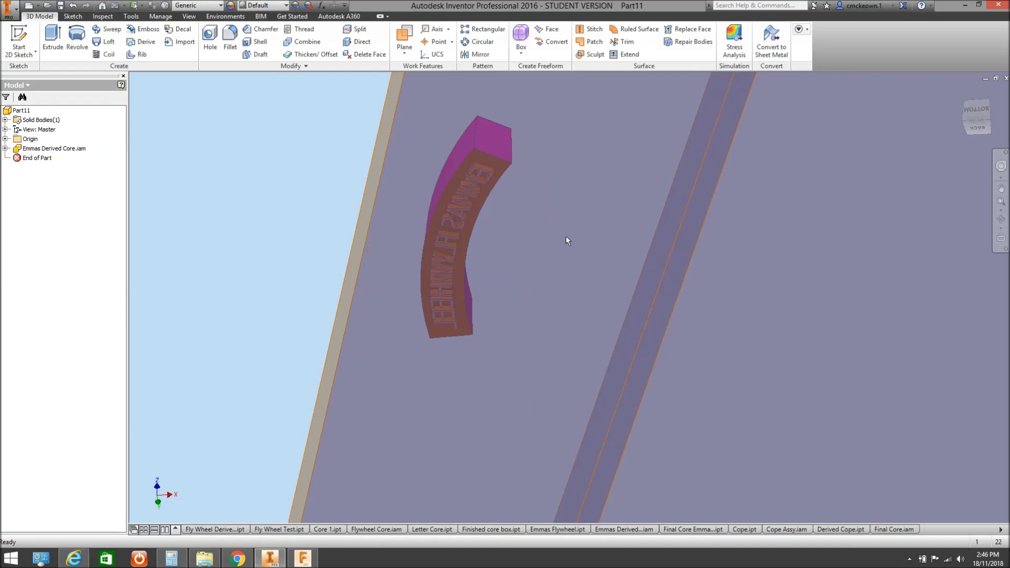
pyautogui.scroll(3, 542, 222)
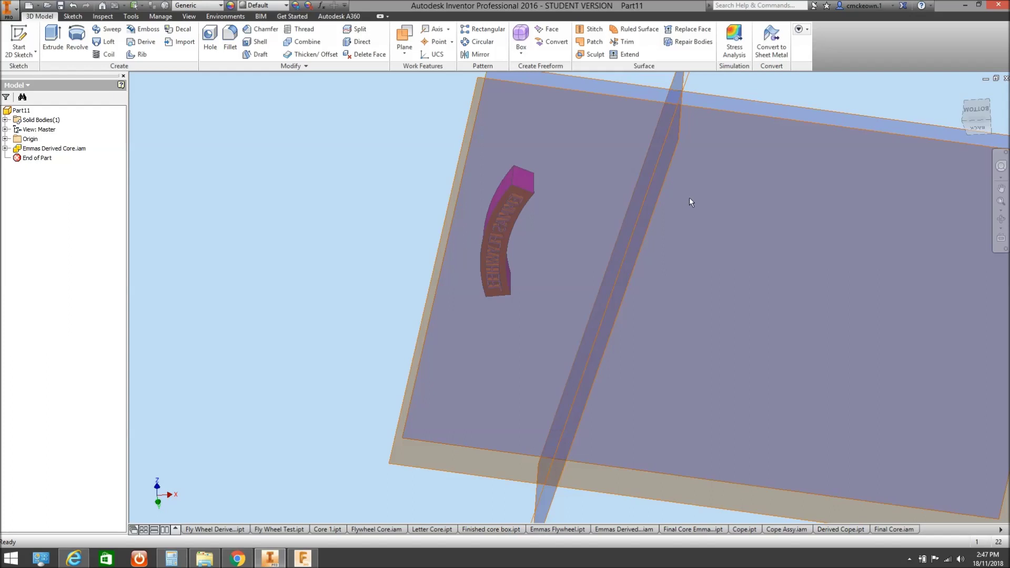
pyautogui.click(1006, 77)
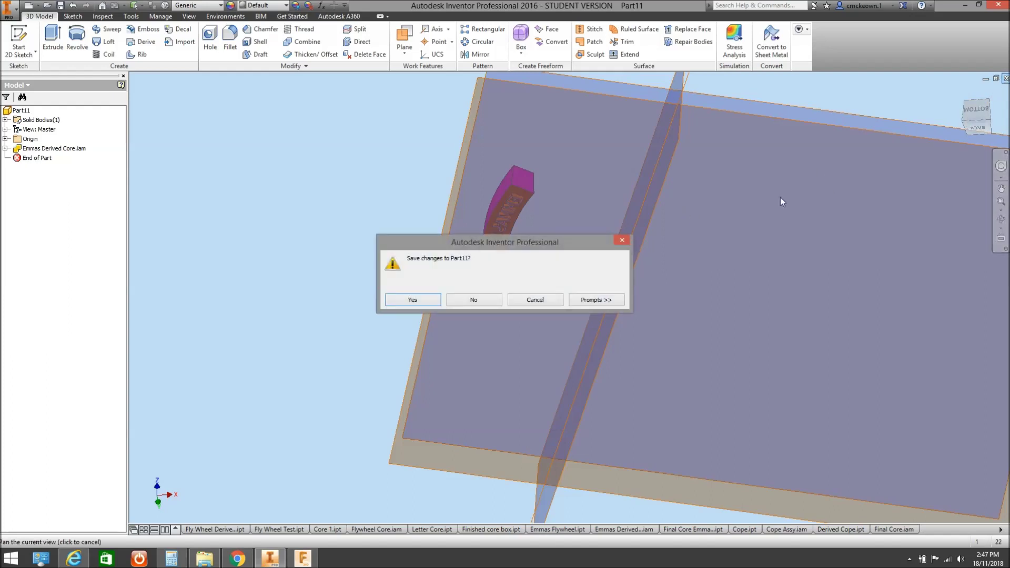
pyautogui.click(474, 300)
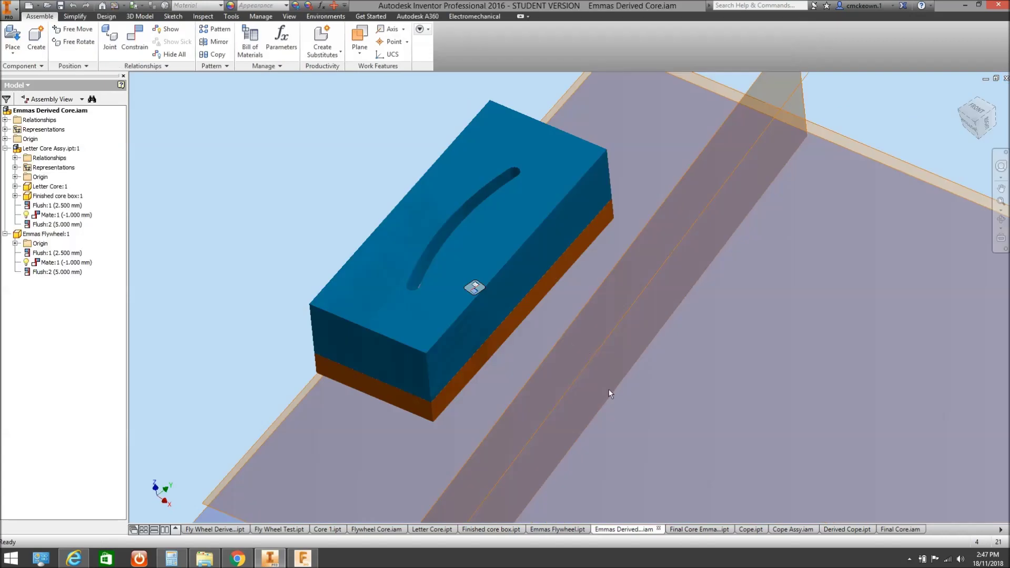
# Switch to Final Core Emmas Flywheel.ipt and hide all work features so that only the curved core shows
pyautogui.scroll(-3, 616, 316)
pyautogui.click(697, 530)
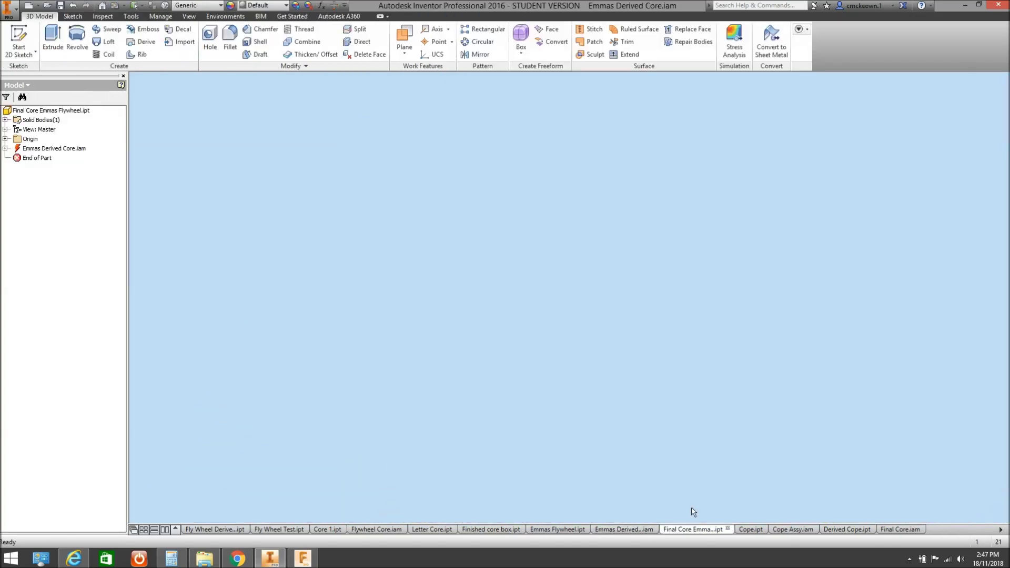
pyautogui.moveTo(678, 464); pyautogui.dragTo(663, 418, button='middle')
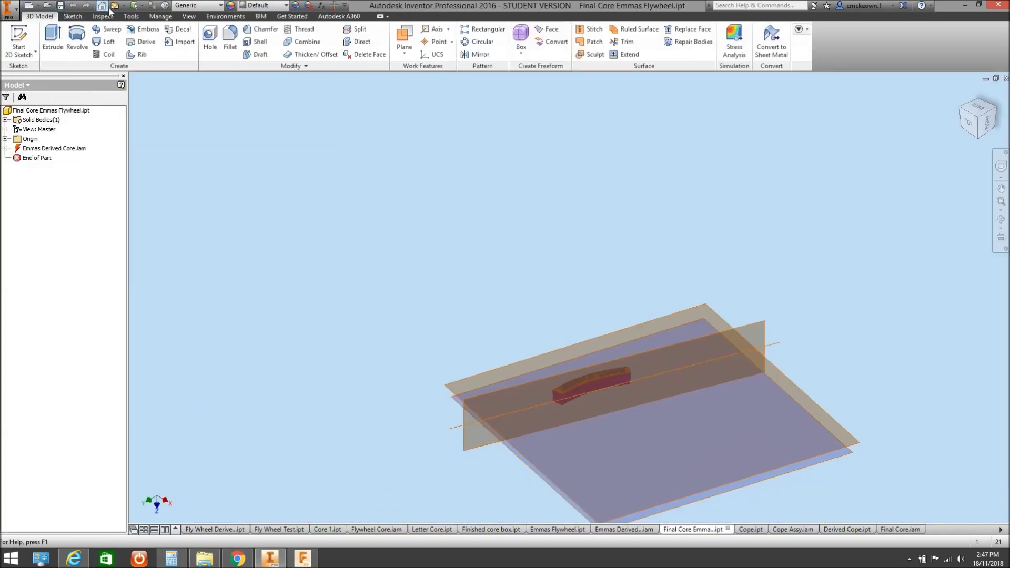
pyautogui.click(189, 16)
pyautogui.click(16, 44)
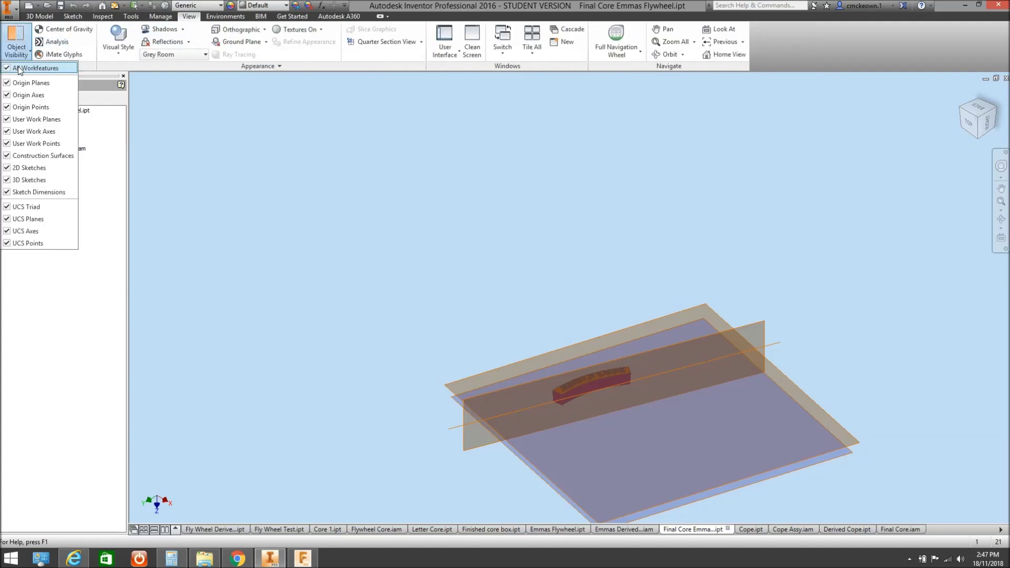
pyautogui.click(21, 69)
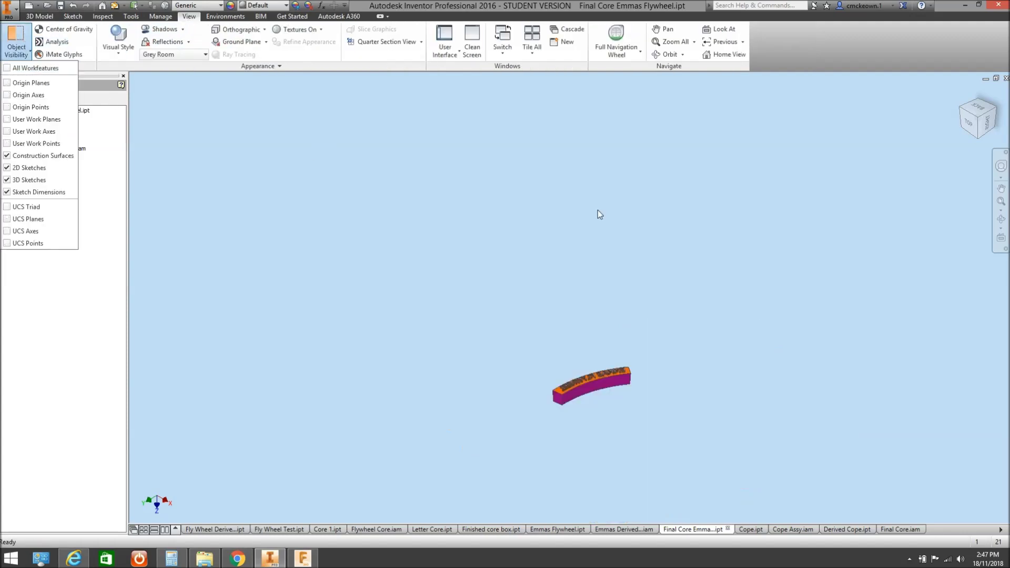
# Examine the raised mirrored lettering on the curved core and the plain faces on its opposite side
pyautogui.click(1001, 224)
pyautogui.click(1001, 221)
pyautogui.moveTo(607, 362); pyautogui.dragTo(629, 302)
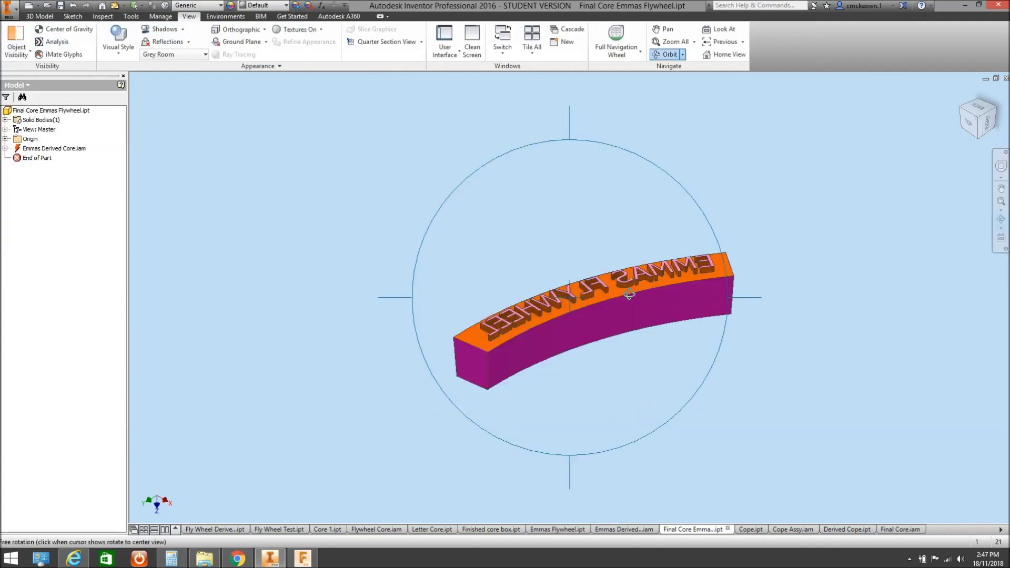
pyautogui.scroll(3, 626, 306)
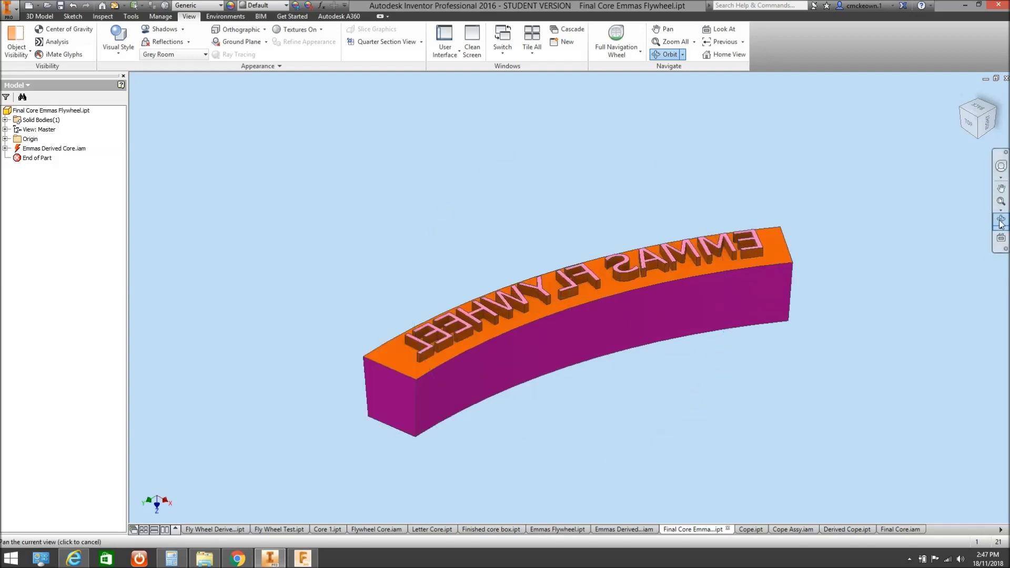
pyautogui.moveTo(648, 312); pyautogui.dragTo(593, 253)
pyautogui.rightClick(593, 253)
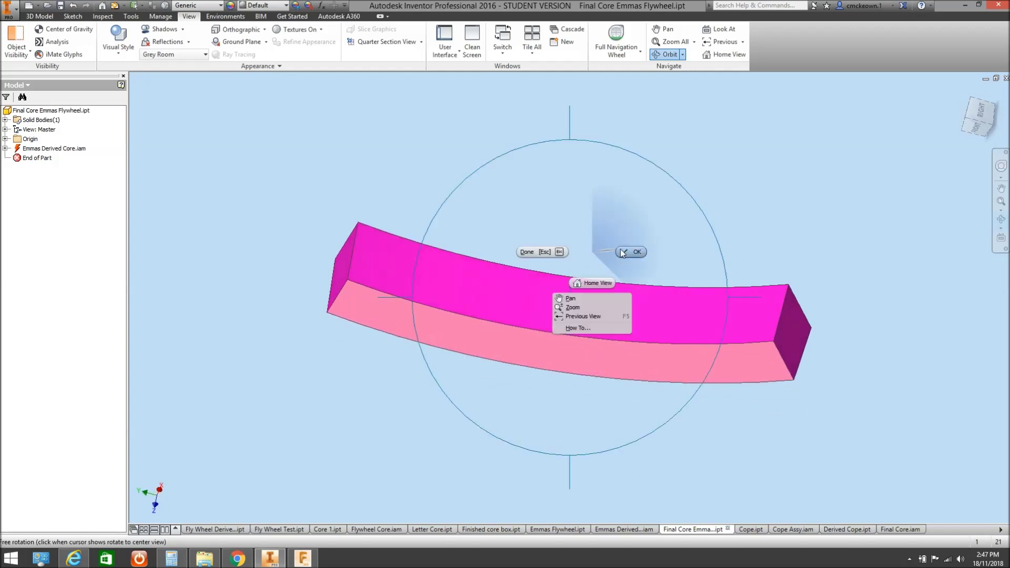
pyautogui.click(632, 254)
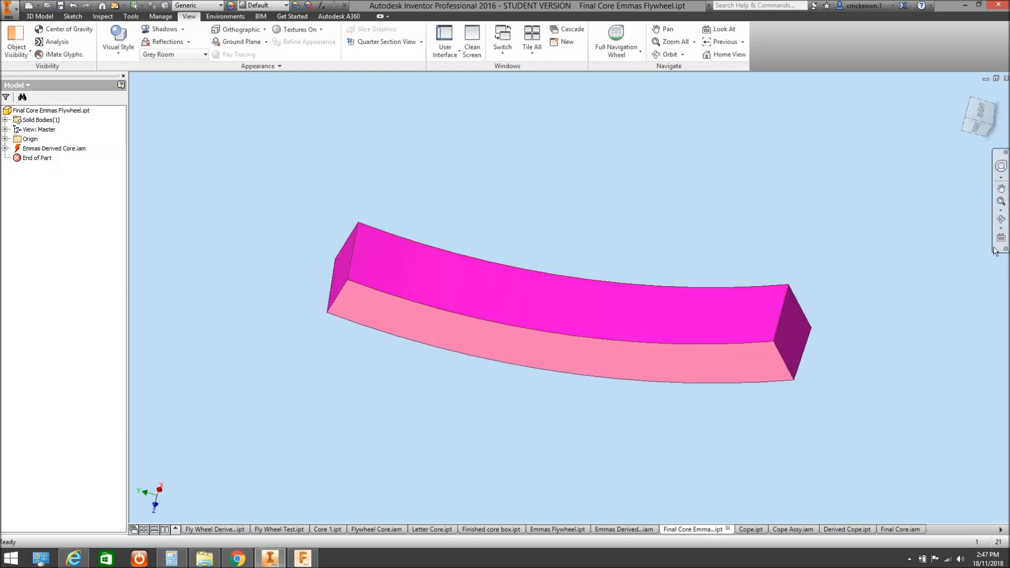
pyautogui.click(1002, 219)
pyautogui.moveTo(562, 293); pyautogui.dragTo(604, 413)
pyautogui.rightClick(620, 416)
pyautogui.click(637, 422)
# Look at the plain block in Cope.ipt and at how the flywheel pattern sits in it in Cope Assy.iam
pyautogui.click(752, 530)
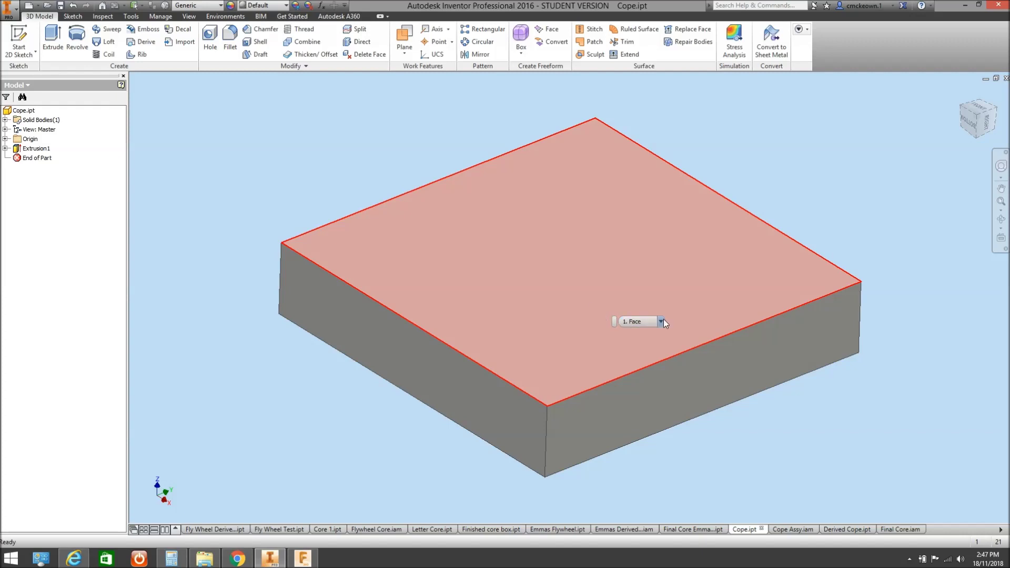
pyautogui.click(787, 530)
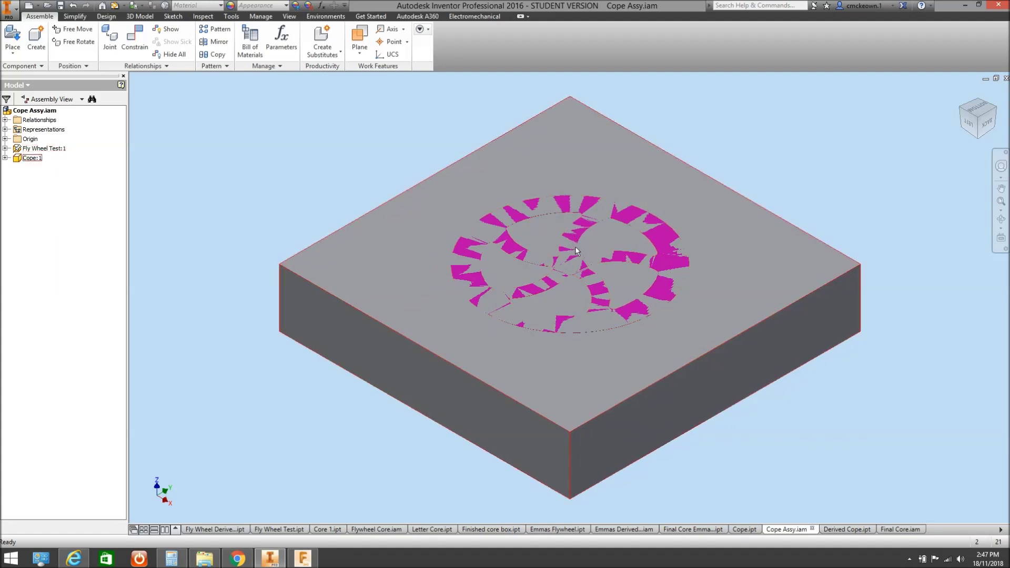
# Switch to Derived Cope.ipt and examine the flywheel cavity with its three curved core recesses around the rim
pyautogui.click(841, 529)
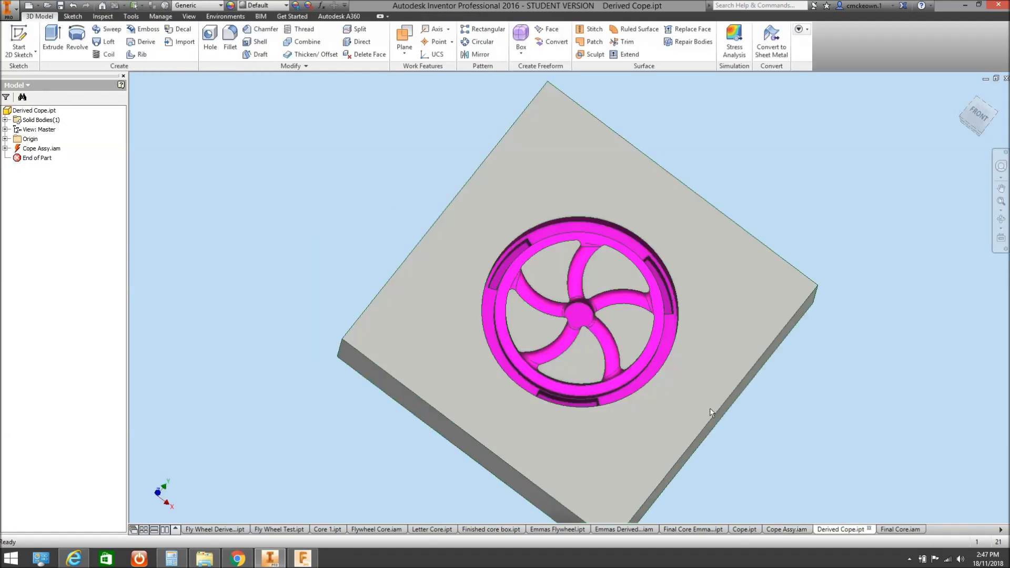
pyautogui.scroll(5, 624, 324)
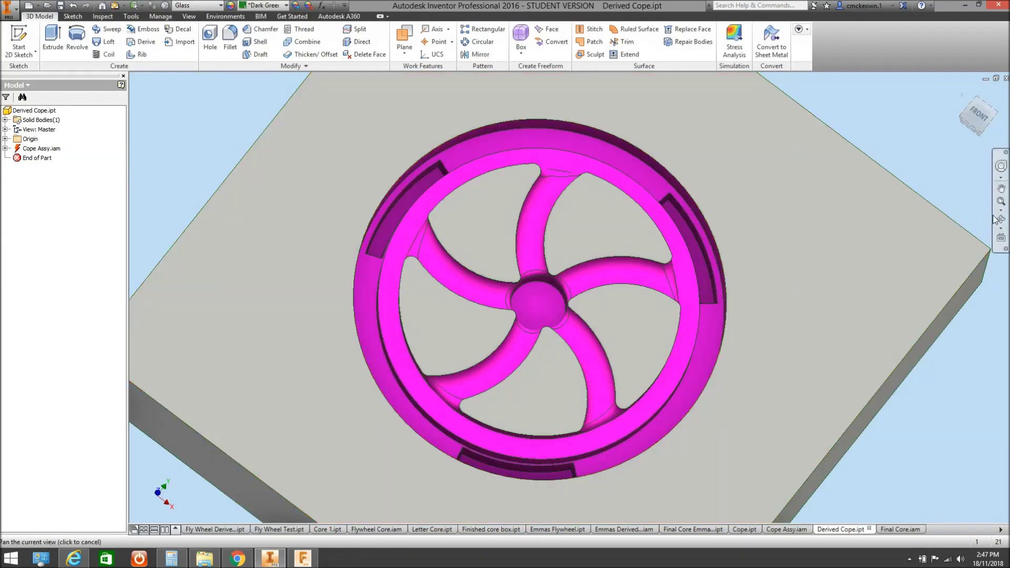
pyautogui.click(998, 220)
pyautogui.moveTo(648, 309)
pyautogui.mouseDown()
pyautogui.moveTo(625, 187)
pyautogui.moveTo(666, 181)
pyautogui.moveTo(672, 224)
pyautogui.moveTo(643, 306)
pyautogui.mouseUp()
pyautogui.rightClick(642, 305)
pyautogui.click(668, 305)
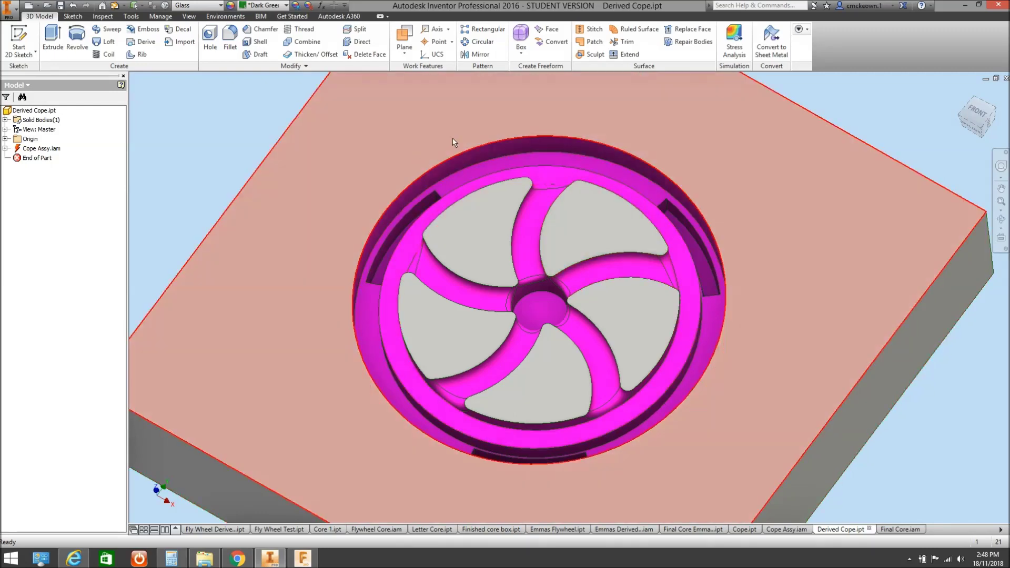
pyautogui.scroll(-5, 652, 337)
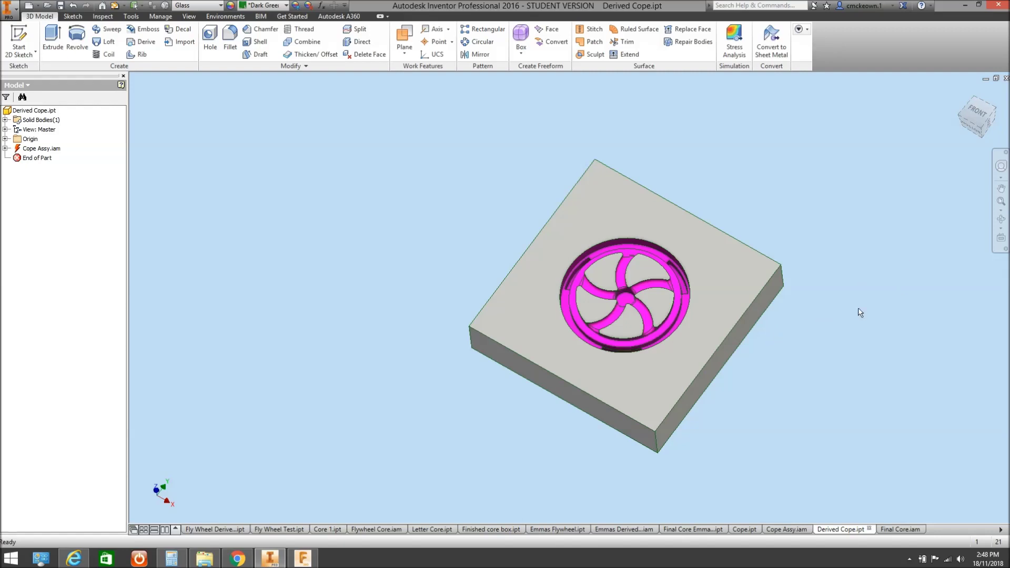
pyautogui.scroll(5, 605, 250)
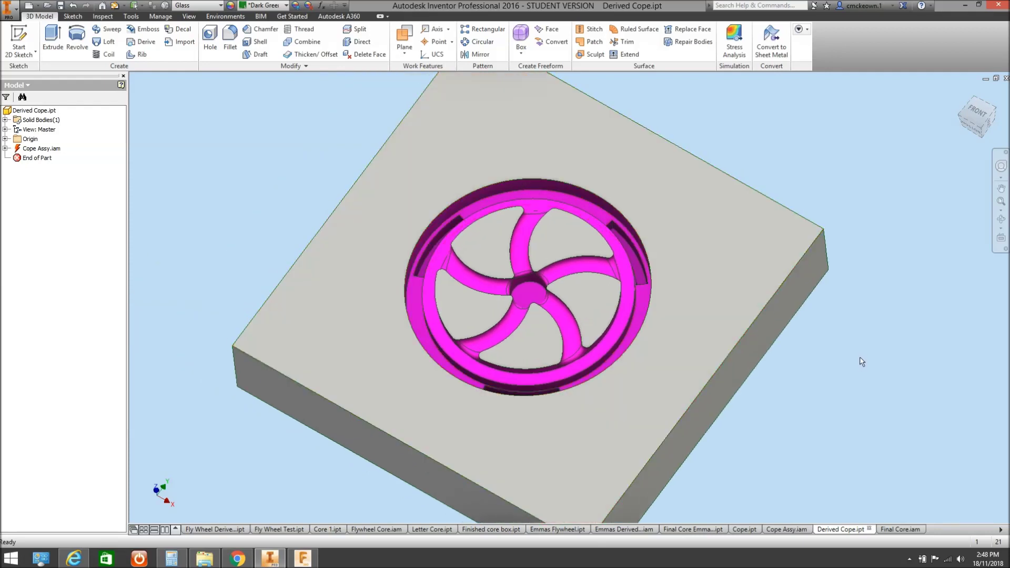
# Examine the lettered cores seated in the cope in Final Core.iam, and return to Final Core Emmas Flywheel.ipt
pyautogui.click(1001, 530)
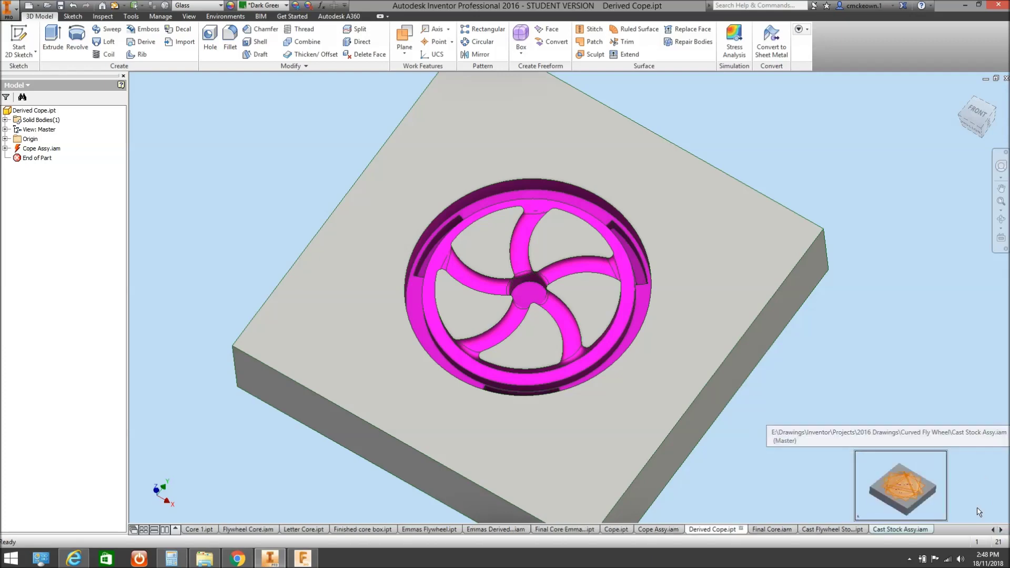
pyautogui.click(760, 530)
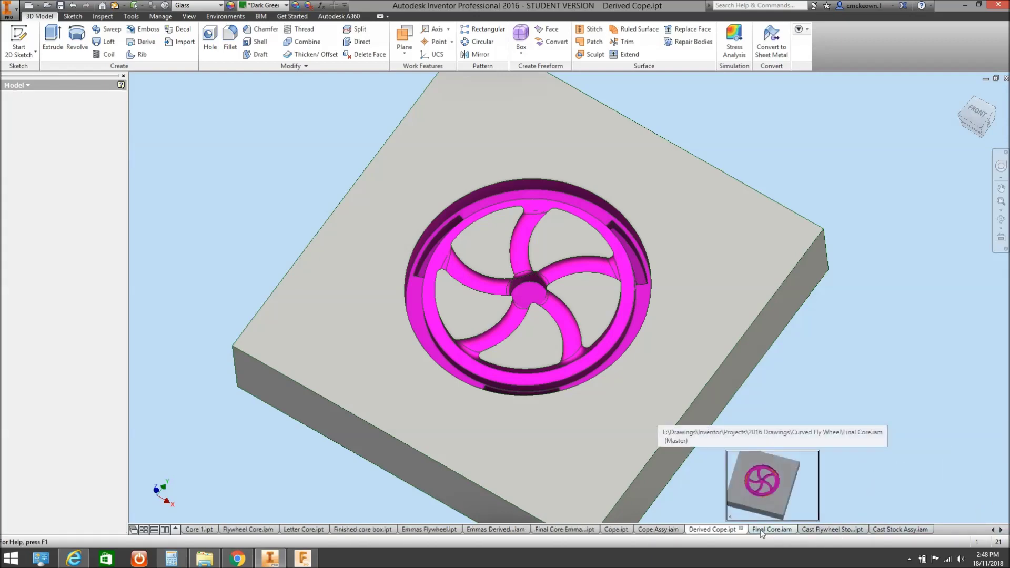
pyautogui.scroll(-4, 402, 217)
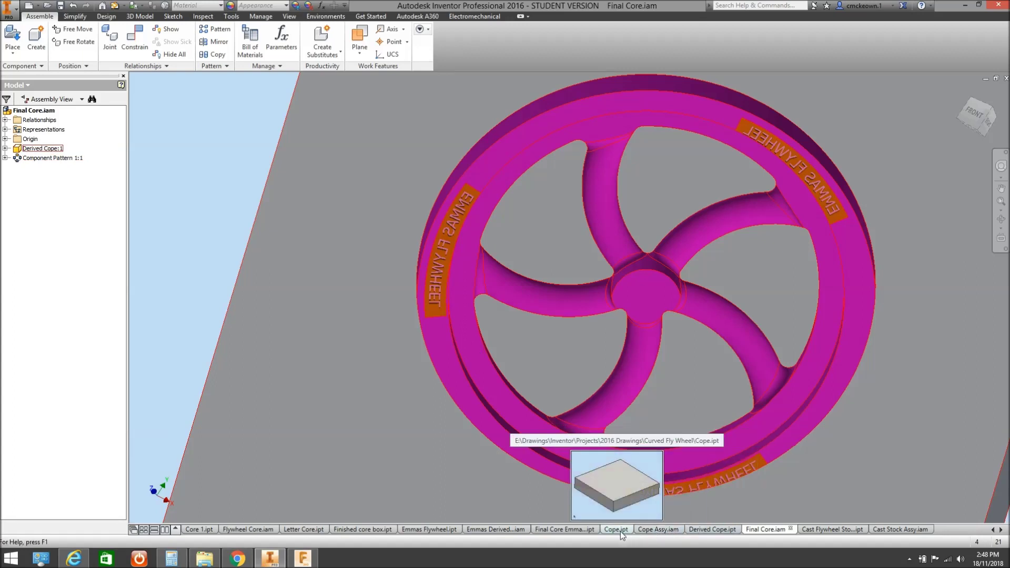
pyautogui.click(576, 532)
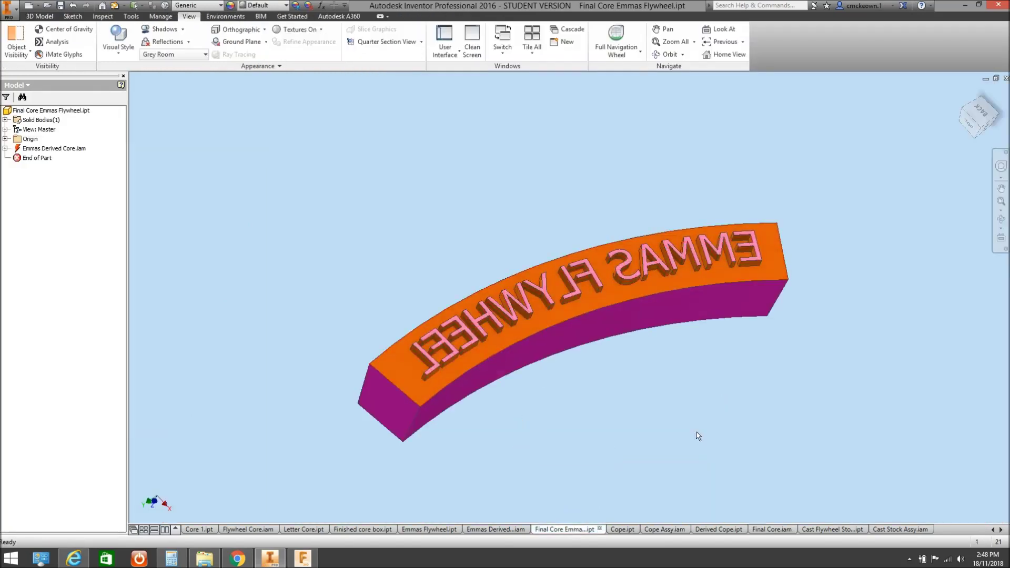
# Switch to Final Core.iam and examine the lettered cores seated in the cope's flywheel cavity from a lower angle
pyautogui.click(772, 528)
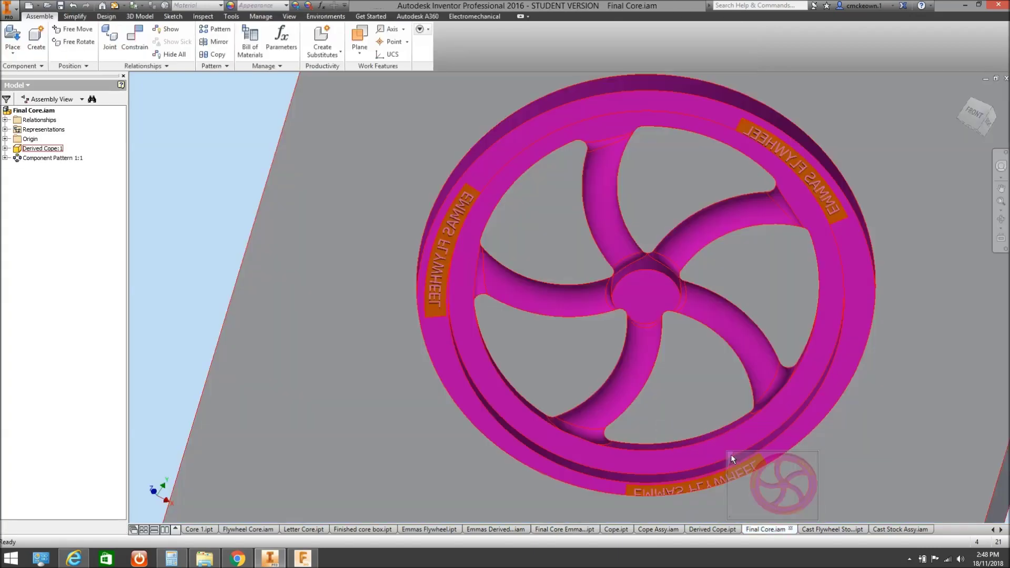
pyautogui.click(1002, 220)
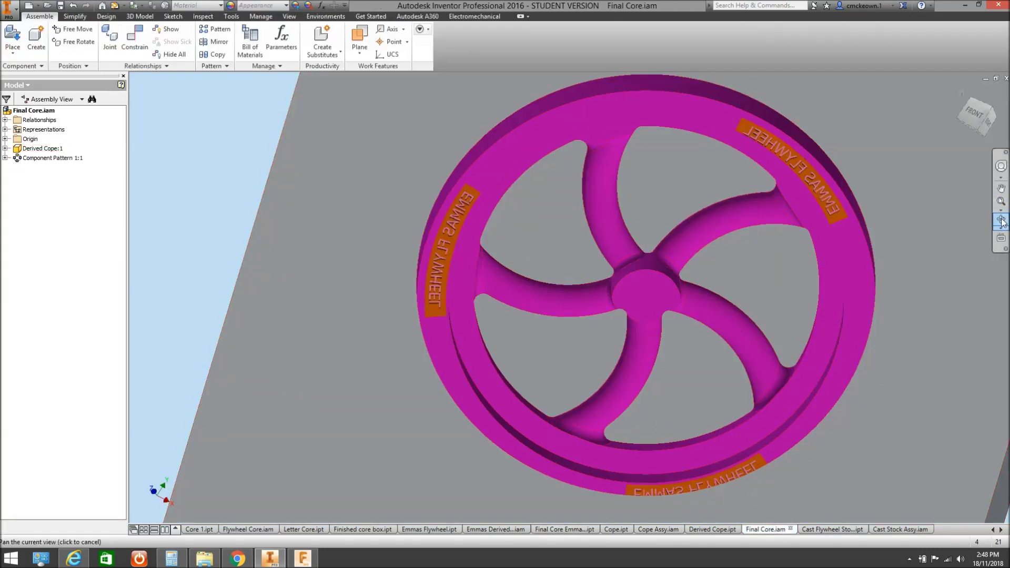
pyautogui.moveTo(656, 319); pyautogui.dragTo(639, 235)
pyautogui.rightClick(638, 235)
pyautogui.click(668, 235)
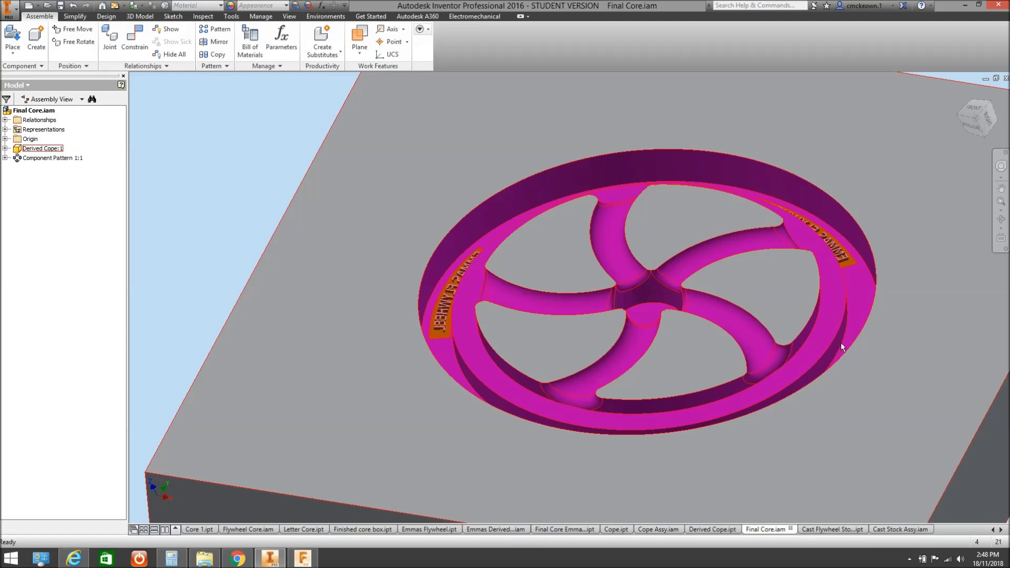
# Look at the plain block in Cast Flywheel Stock.ipt and at how it sits in the mould in Cast Stock Assy.iam
pyautogui.click(831, 529)
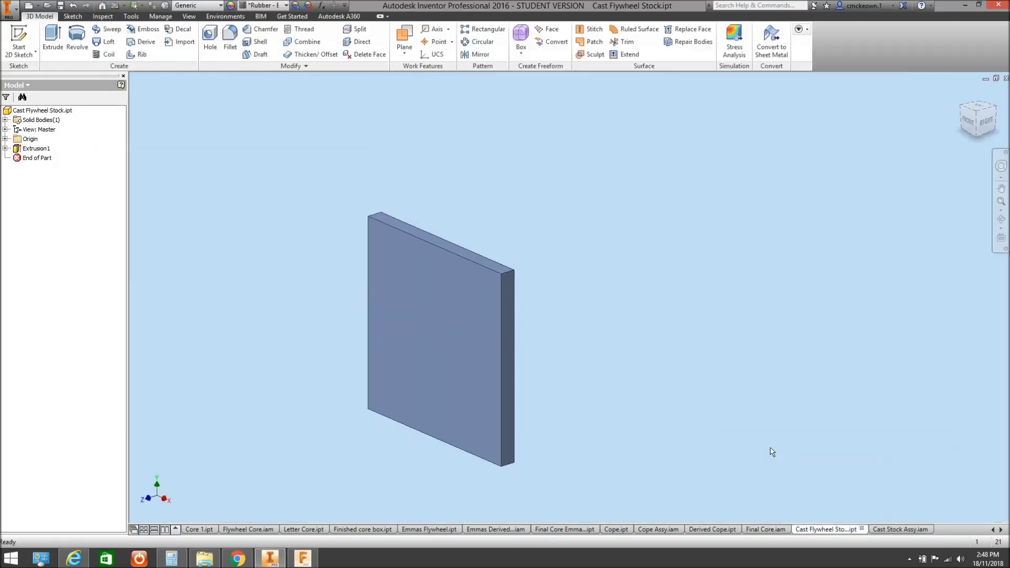
pyautogui.moveTo(677, 411); pyautogui.dragTo(638, 326, button='middle')
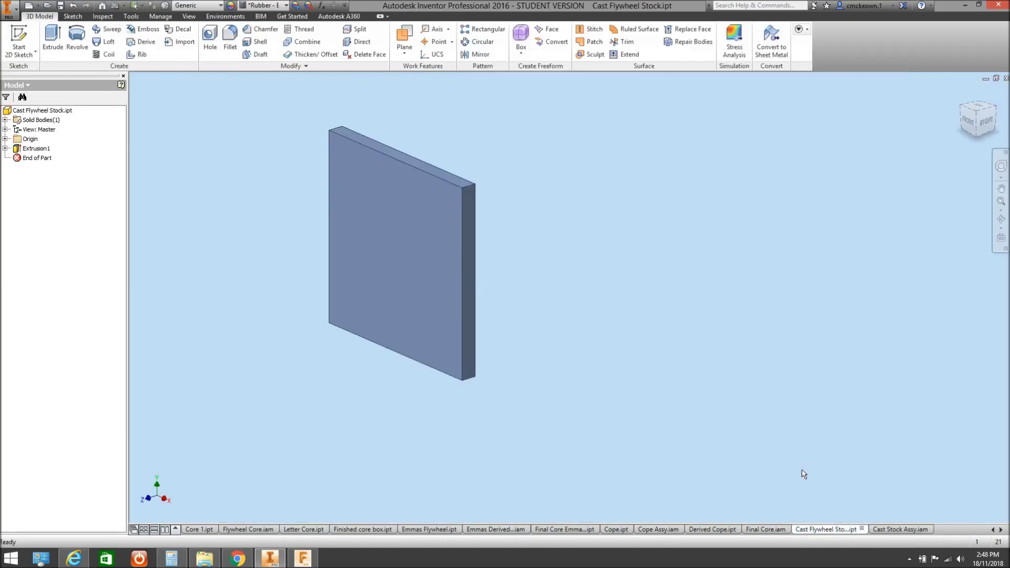
pyautogui.click(896, 529)
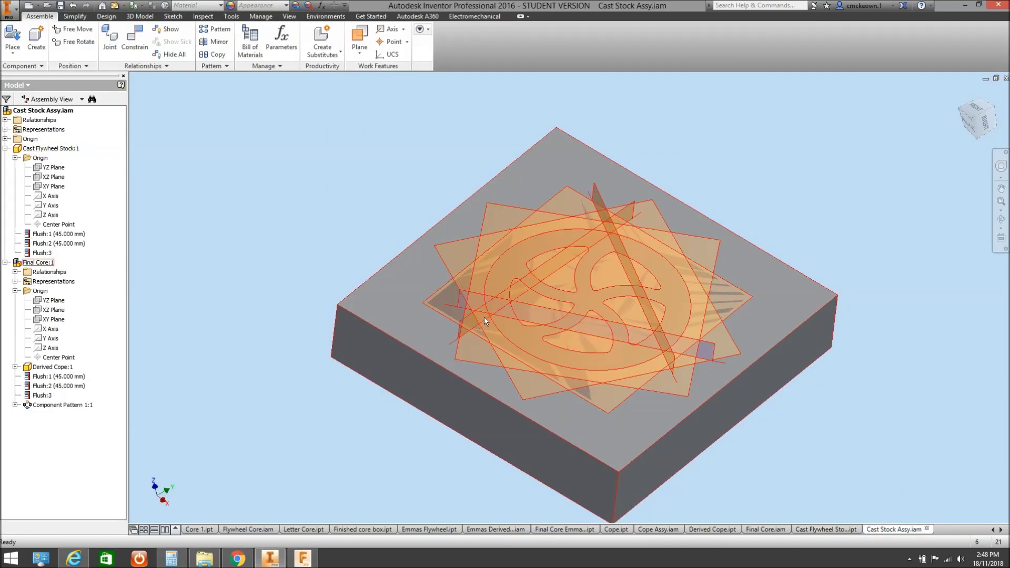
pyautogui.moveTo(485, 317)
# Switch to Final Casting.ipt and examine the EMMAS FLYWHEEL lettering on the rim of the cast flywheel
pyautogui.click(1000, 530)
pyautogui.click(920, 529)
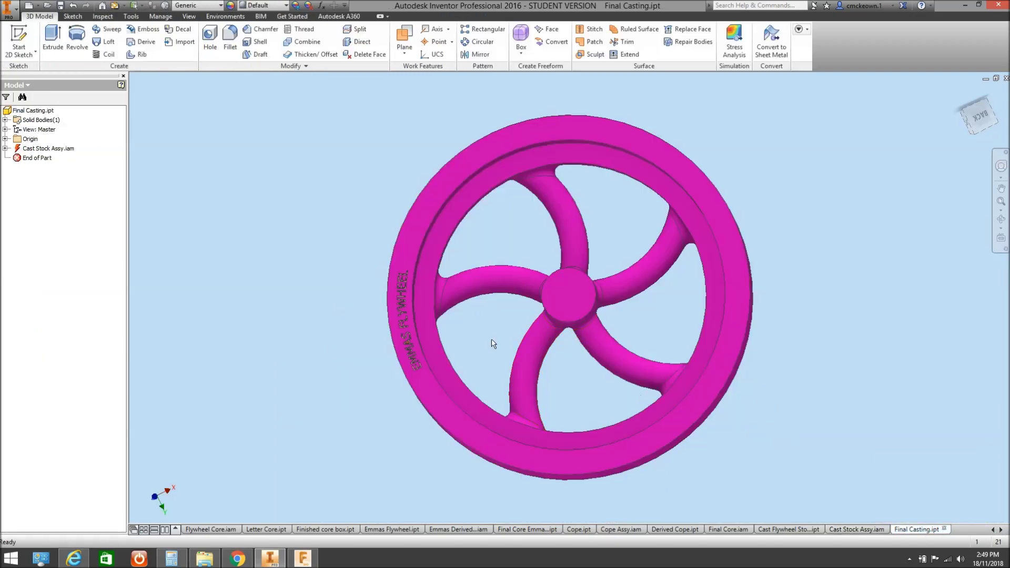
pyautogui.scroll(-2, 440, 345)
pyautogui.scroll(5, 447, 347)
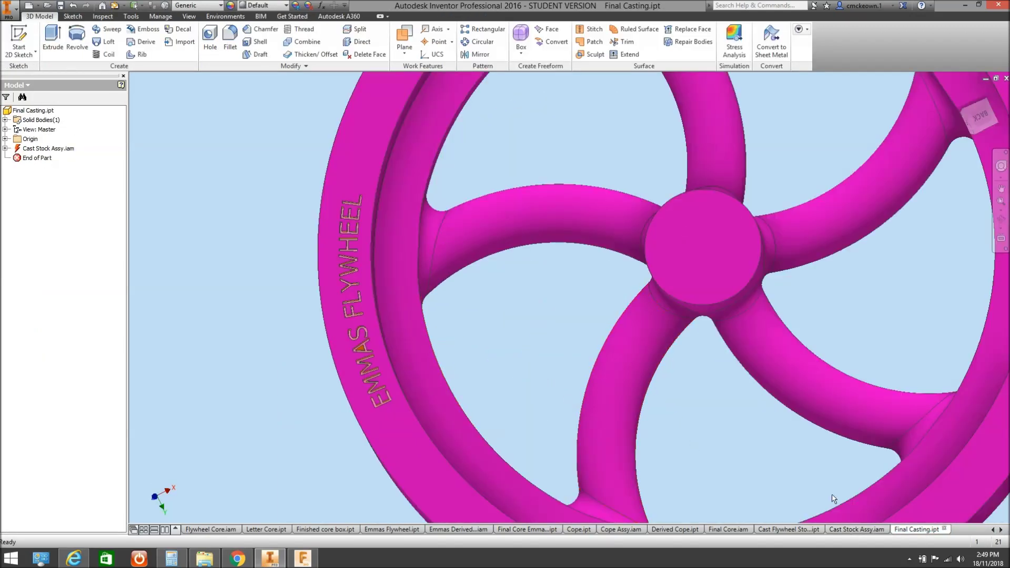
pyautogui.scroll(-4, 532, 352)
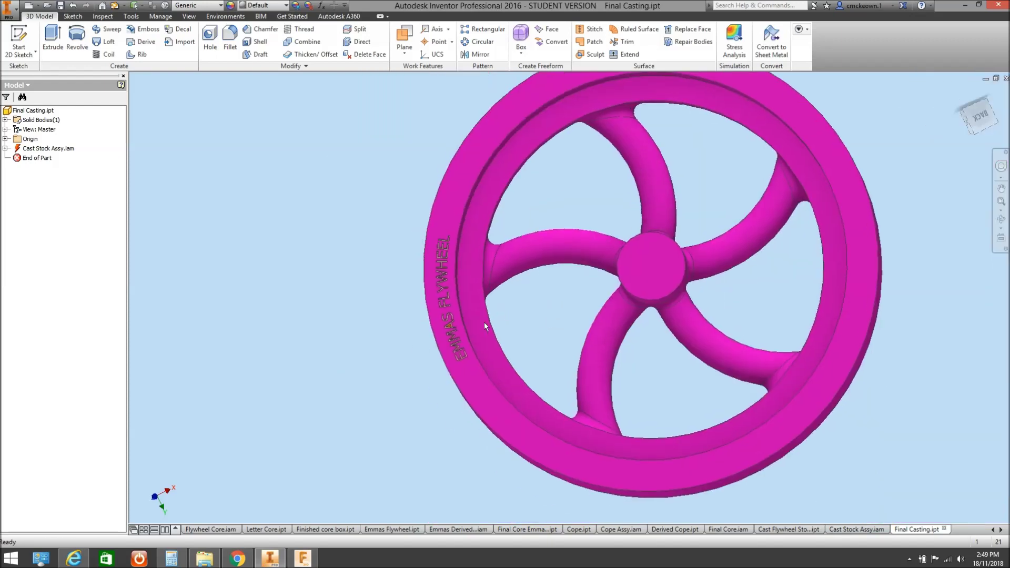
pyautogui.scroll(4, 452, 287)
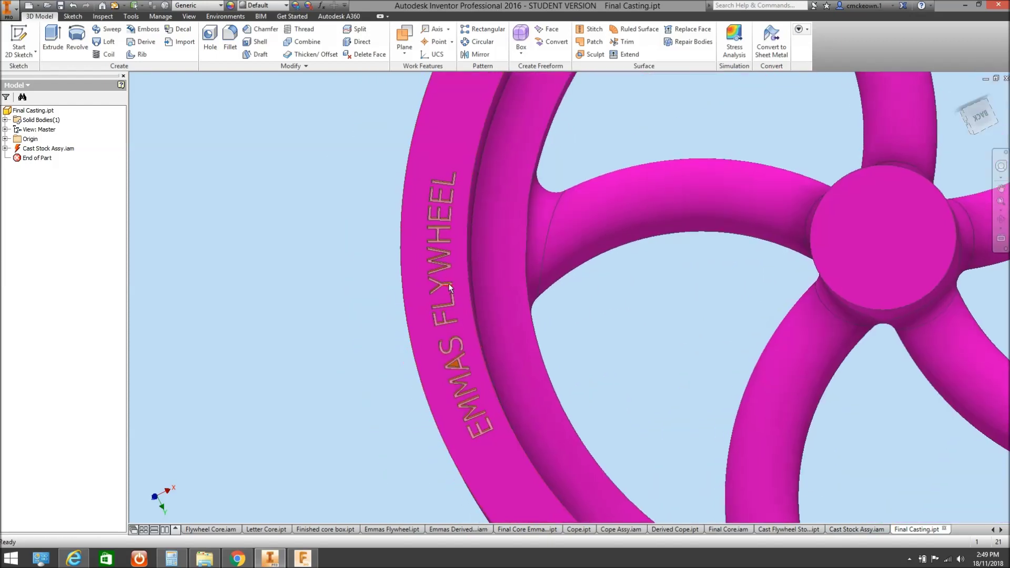
pyautogui.scroll(-4, 452, 287)
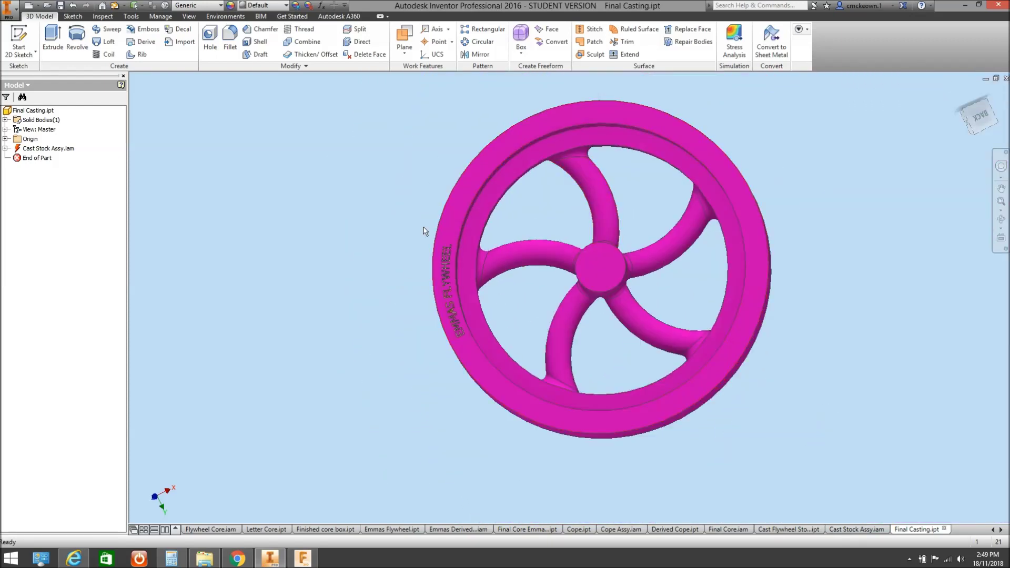
# Try updating the derived casting from Cast Stock Assy.iam, and undo that update
pyautogui.click(115, 5)
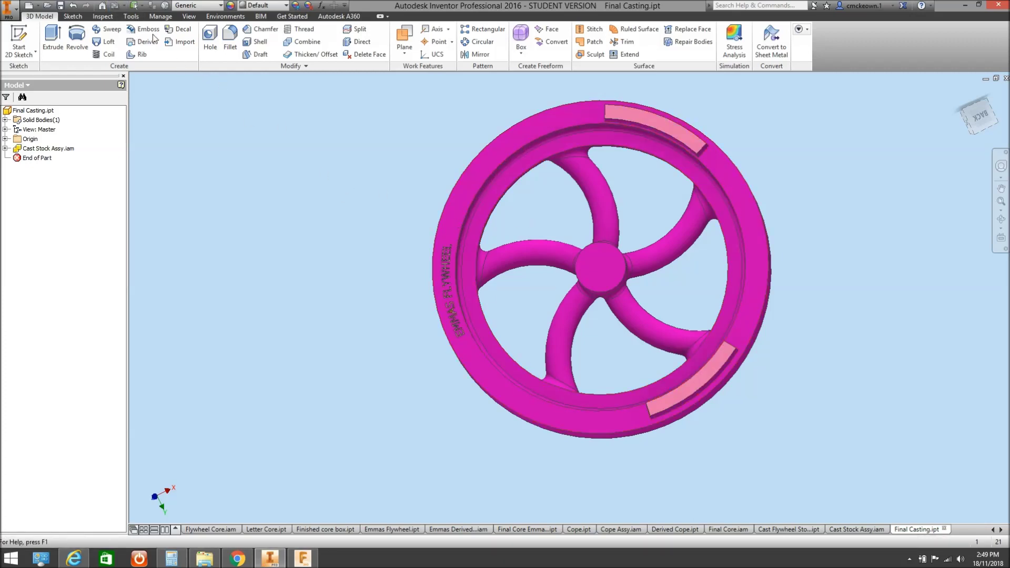
pyautogui.click(74, 7)
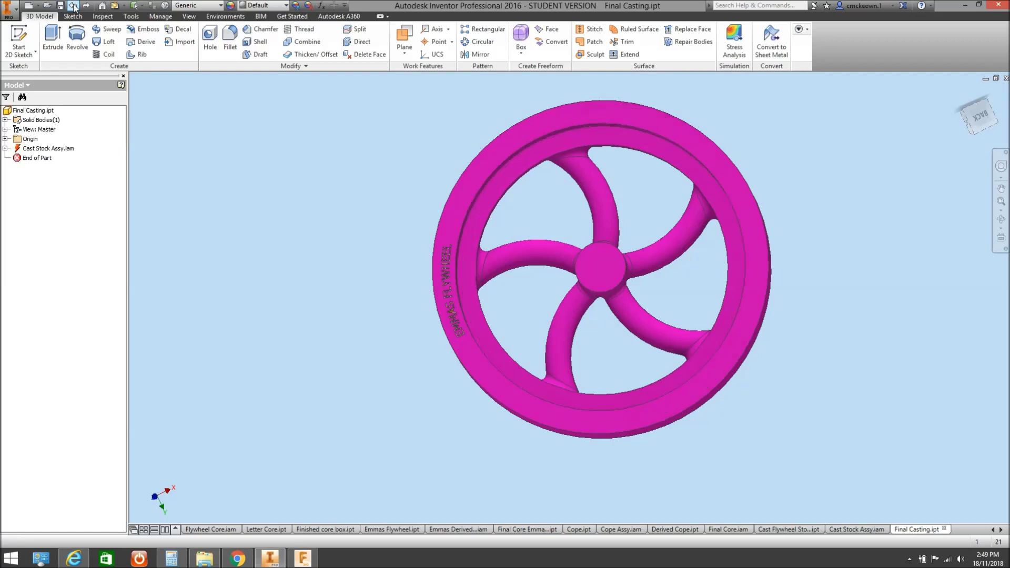
# Inspect the rim lettering of the final casting up close and from an oblique angle
pyautogui.scroll(-5, 426, 272)
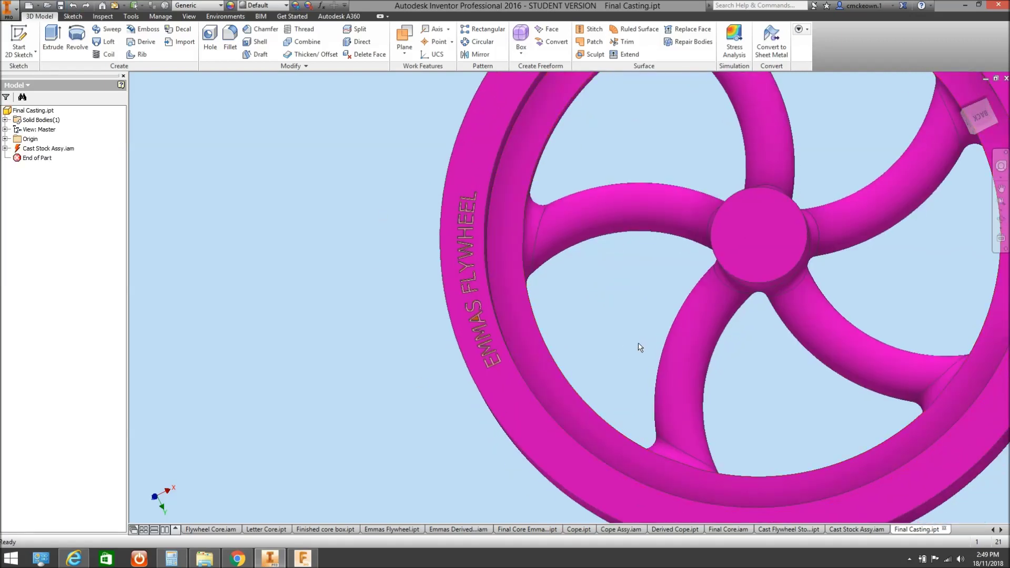
pyautogui.scroll(5, 661, 368)
pyautogui.click(1002, 227)
pyautogui.moveTo(558, 306); pyautogui.dragTo(458, 326)
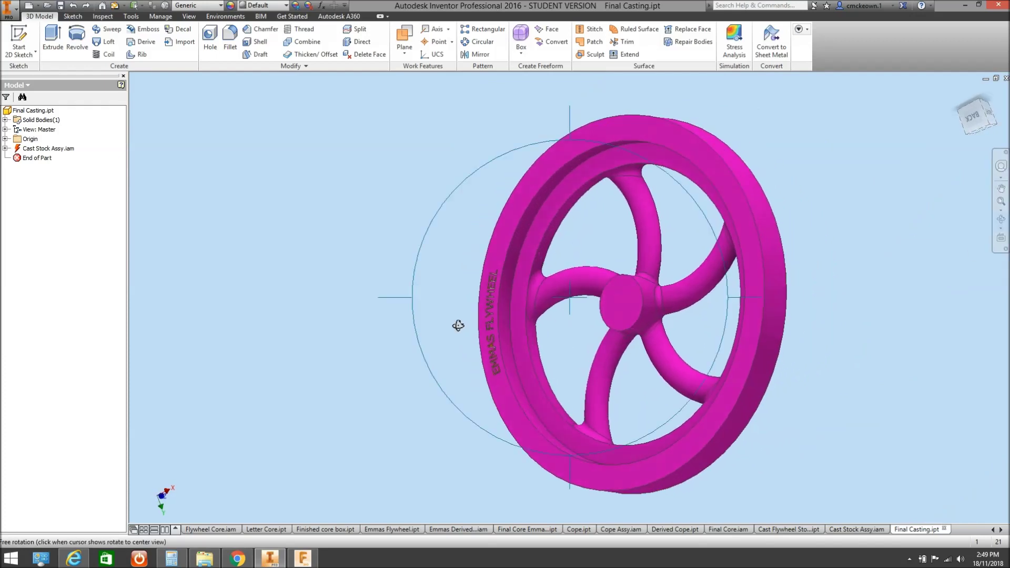
pyautogui.scroll(-6, 473, 329)
pyautogui.rightClick(487, 323)
pyautogui.click(514, 325)
pyautogui.scroll(5, 566, 322)
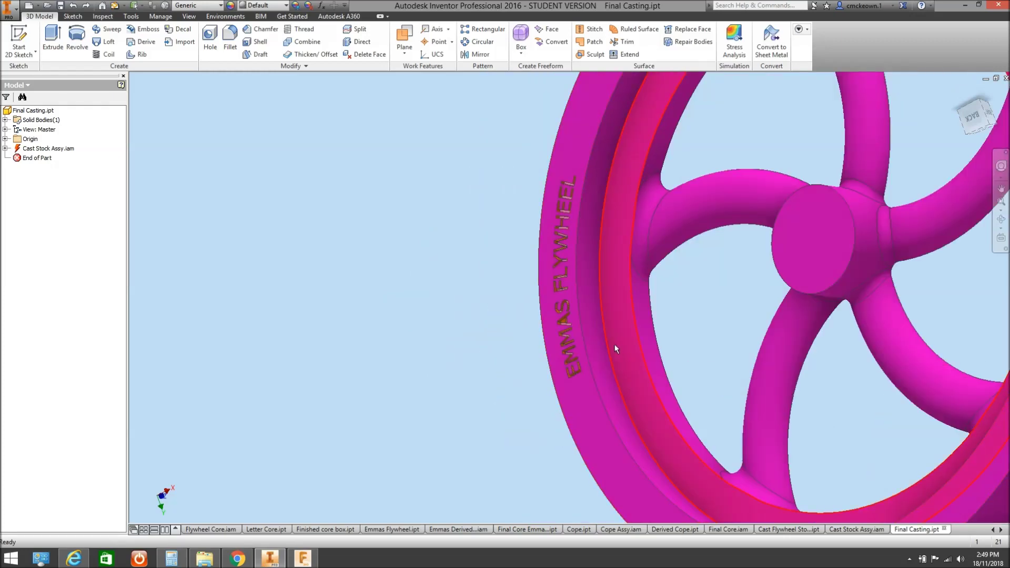
# View the whole final casting with its lettered face turned towards the viewer
pyautogui.scroll(6, 602, 356)
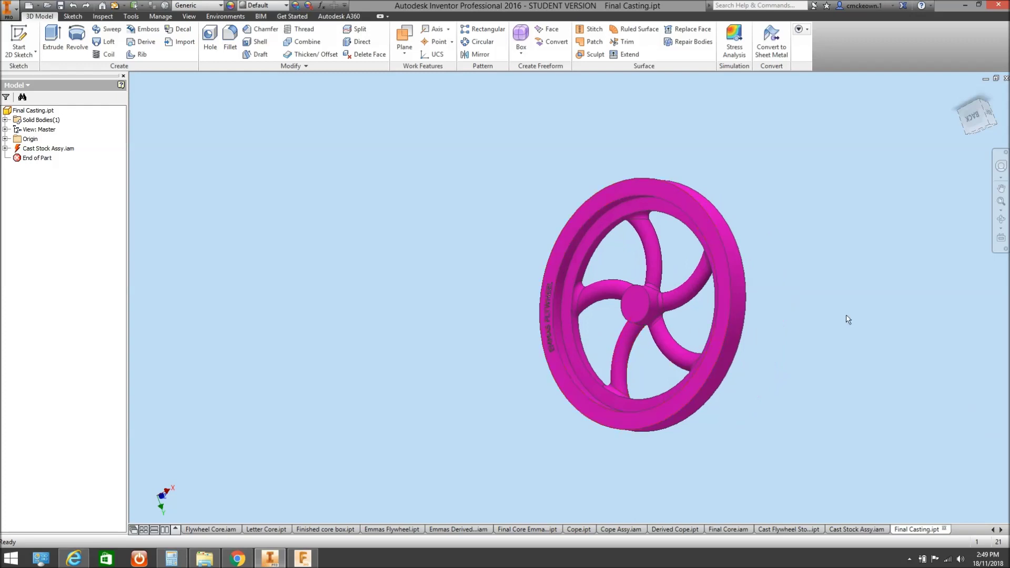
pyautogui.click(1001, 219)
pyautogui.moveTo(608, 302); pyautogui.dragTo(666, 288)
pyautogui.rightClick(635, 303)
pyautogui.click(583, 302)
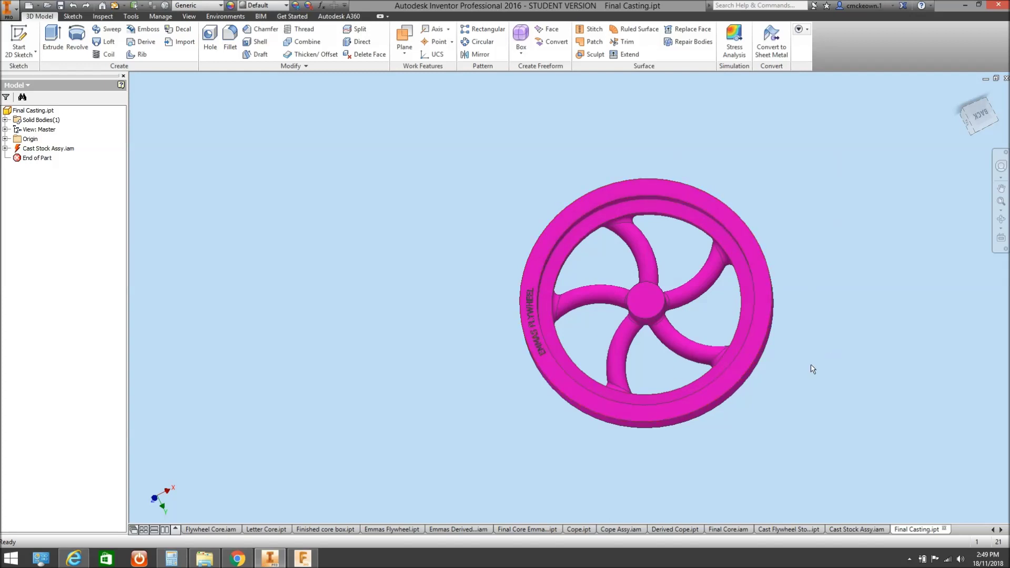
pyautogui.moveTo(828, 354); pyautogui.dragTo(834, 313, button='middle')
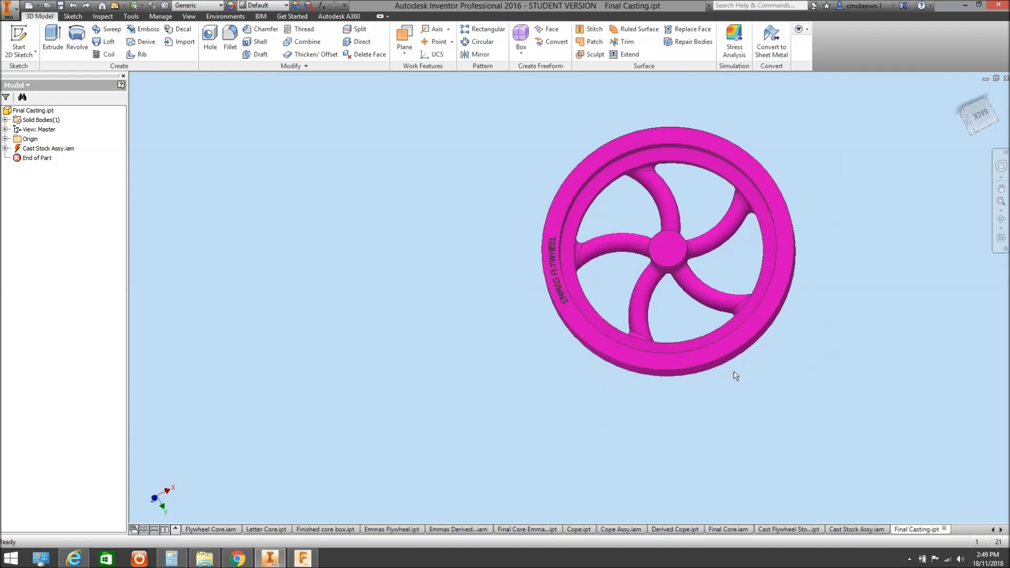
# Switch to Final Casting 3 letters.ipt and examine the three EMMAS FLYWHEEL inscriptions spaced around the rim
pyautogui.click(1002, 530)
pyautogui.click(920, 528)
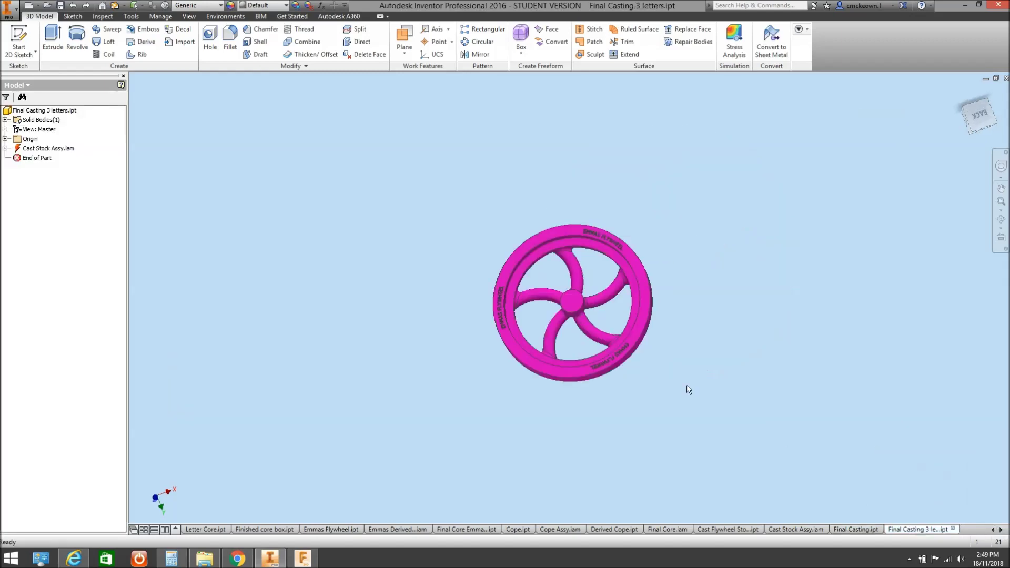
pyautogui.scroll(5, 602, 293)
pyautogui.scroll(-3, 663, 324)
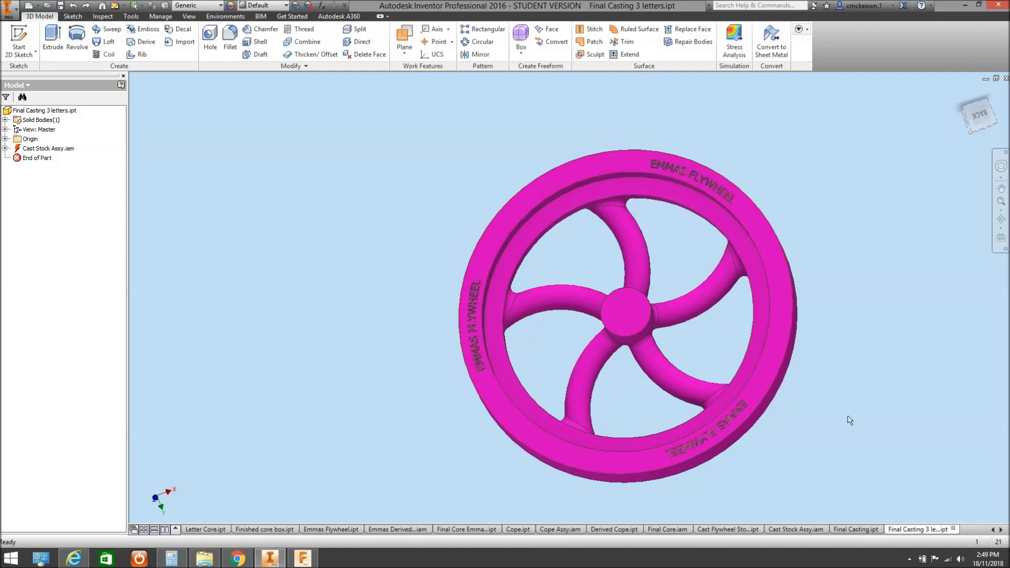
pyautogui.scroll(4, 763, 294)
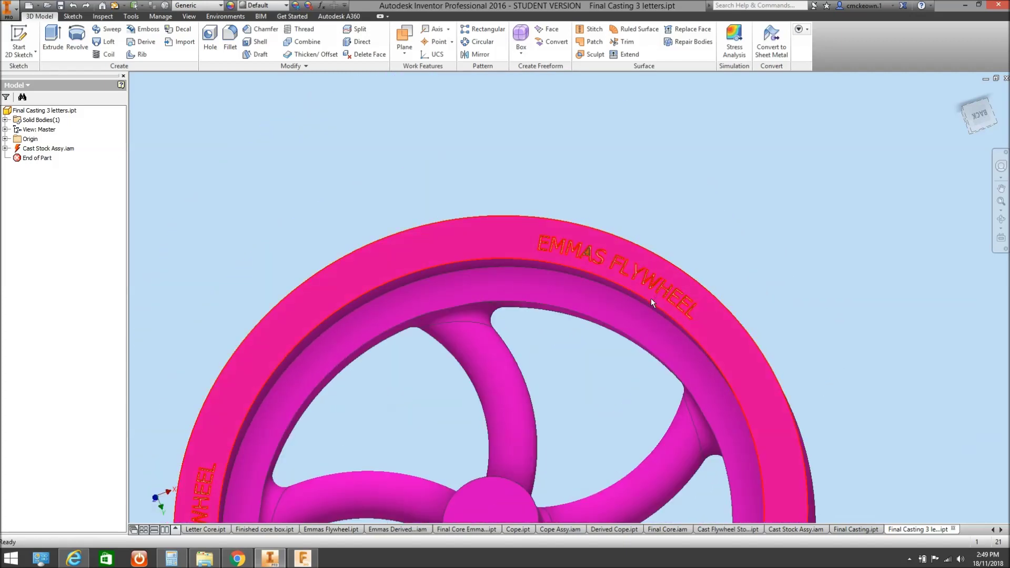
pyautogui.scroll(-4, 778, 342)
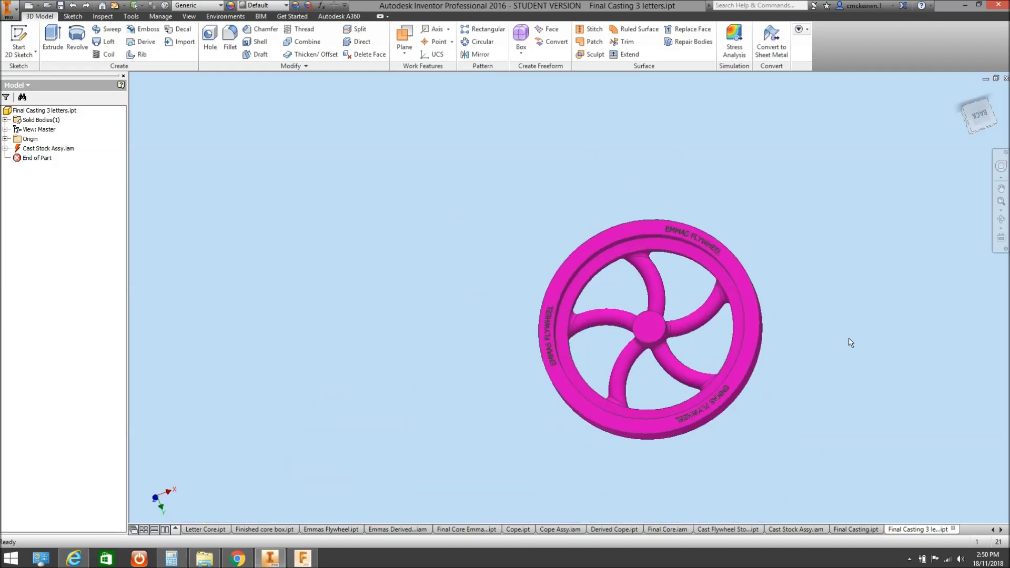
pyautogui.click(1001, 220)
pyautogui.moveTo(714, 297); pyautogui.dragTo(764, 306)
pyautogui.rightClick(764, 306)
pyautogui.click(795, 307)
pyautogui.scroll(4, 739, 316)
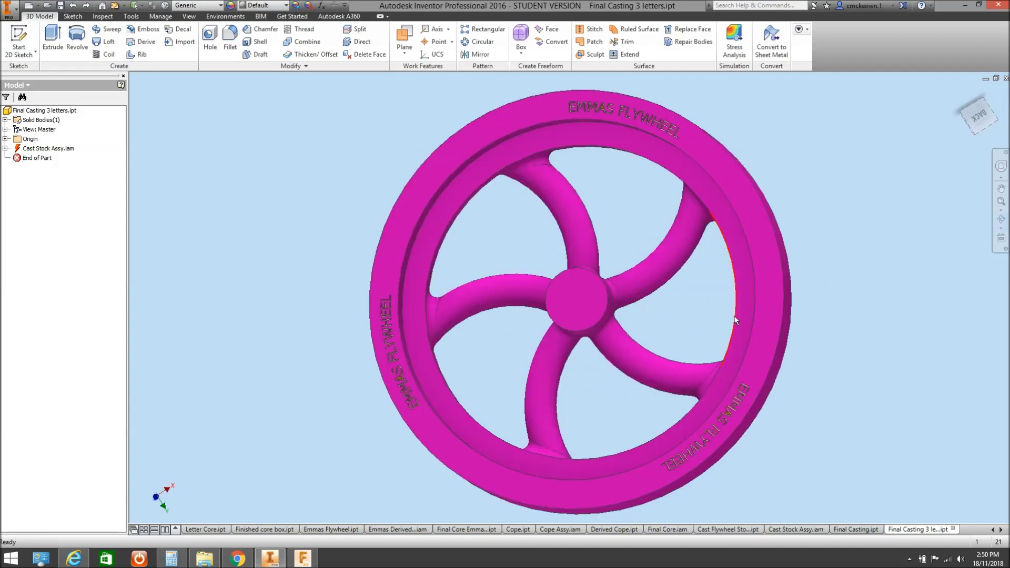
pyautogui.moveTo(735, 320)
# Switch to Fusion 360, hide the project data and view the whole Emmas Curved Flywheel v17 model in the CAM workspace
pyautogui.moveTo(304, 561)
pyautogui.click(304, 560)
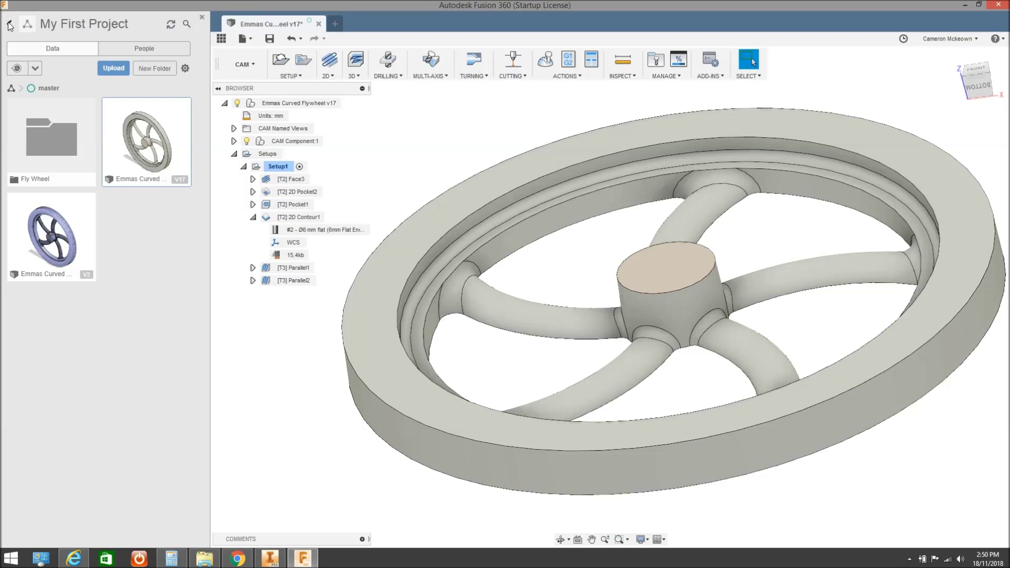
pyautogui.click(10, 25)
pyautogui.click(199, 18)
pyautogui.keyDown('shift'); pyautogui.moveTo(447, 305); pyautogui.dragTo(627, 292, button='middle'); pyautogui.keyUp('shift')
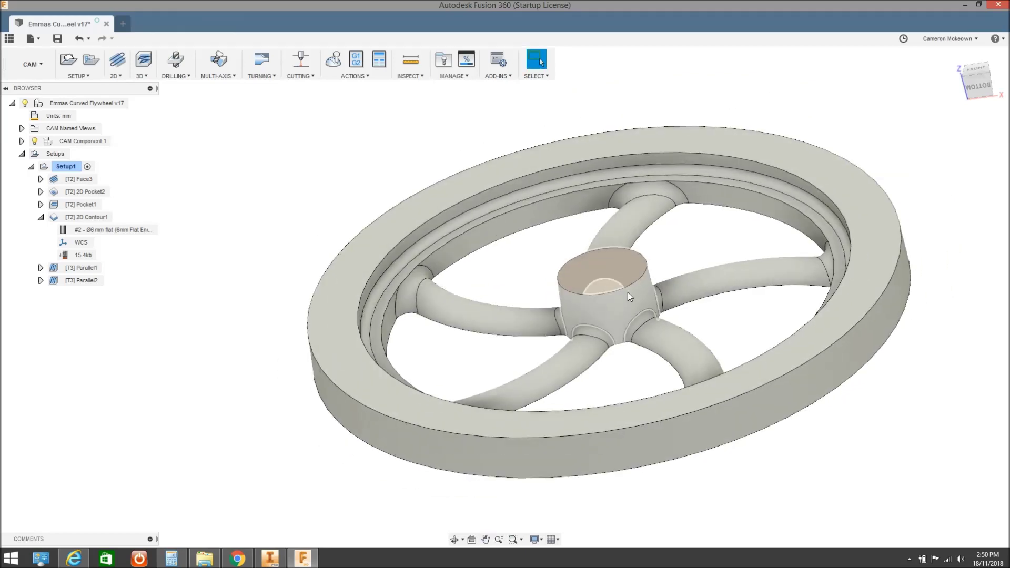
pyautogui.scroll(-1, 626, 308)
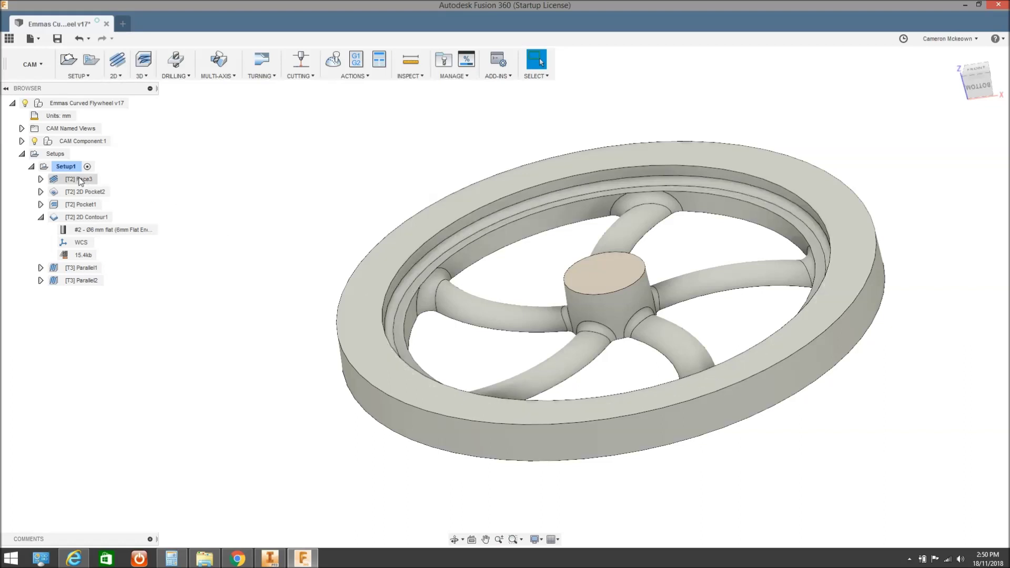
# Review Setup1's milling stock box and work coordinate origin at the stock corner, leaving the setup without changes
pyautogui.click(31, 167)
pyautogui.click(32, 166)
pyautogui.doubleClick(59, 167)
pyautogui.moveTo(595, 350); pyautogui.dragTo(406, 318, button='middle')
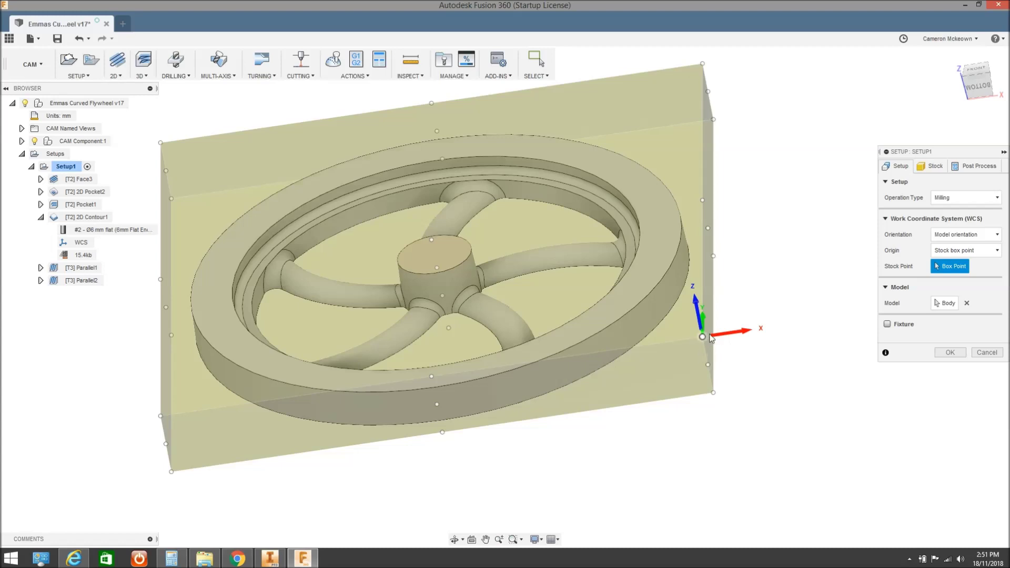
pyautogui.moveTo(665, 345); pyautogui.dragTo(737, 349, button='middle')
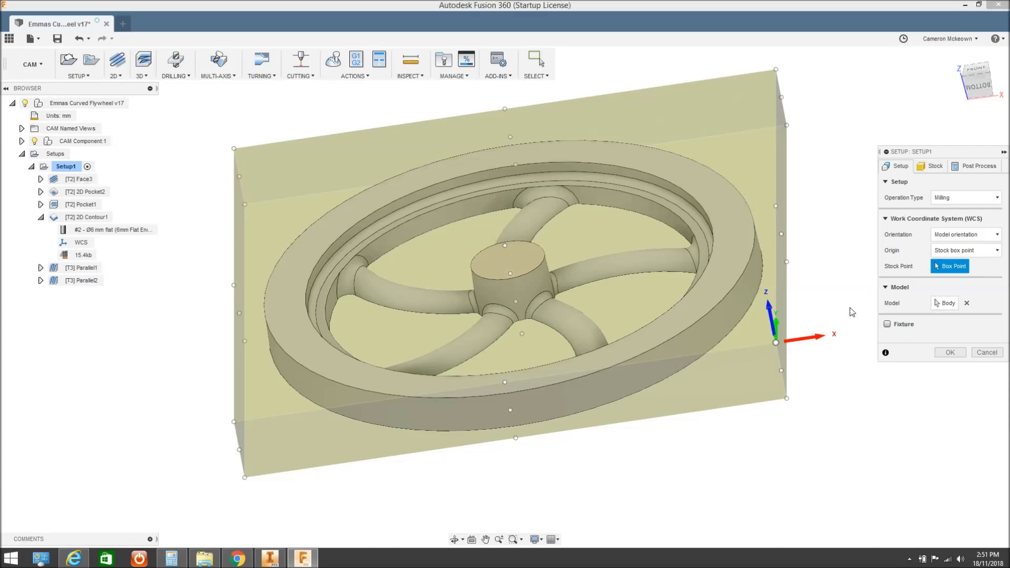
pyautogui.click(987, 352)
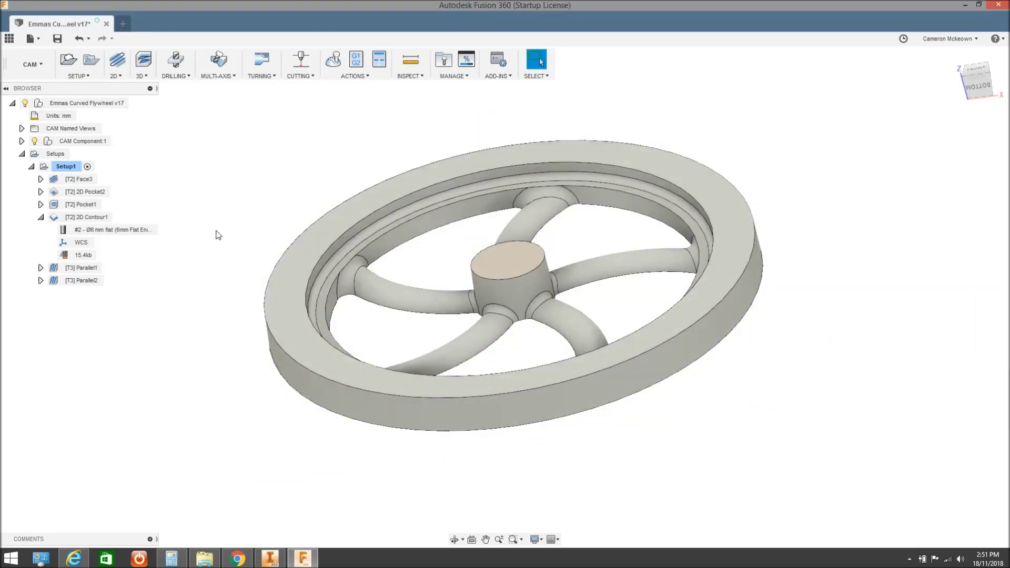
# Display the Face3 toolpath and examine it over the flywheel from a lower angle
pyautogui.click(74, 180)
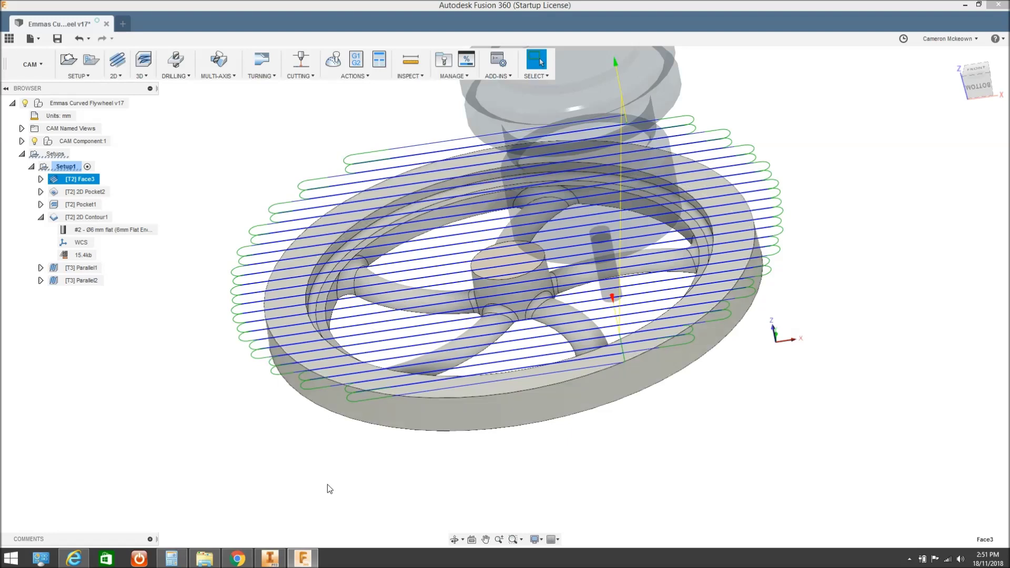
pyautogui.click(453, 539)
pyautogui.moveTo(484, 400); pyautogui.dragTo(485, 339)
pyautogui.rightClick(486, 338)
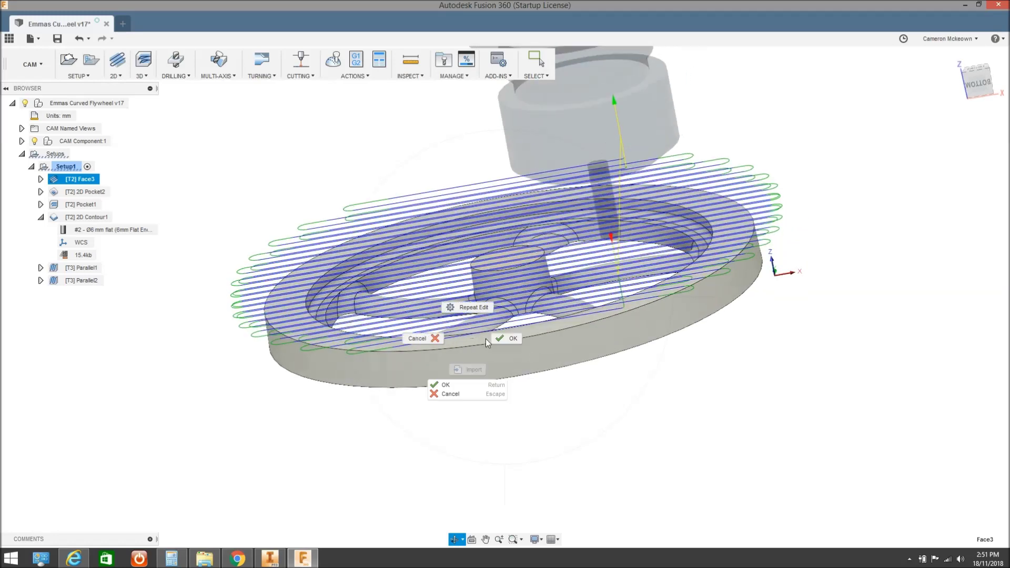
pyautogui.click(504, 339)
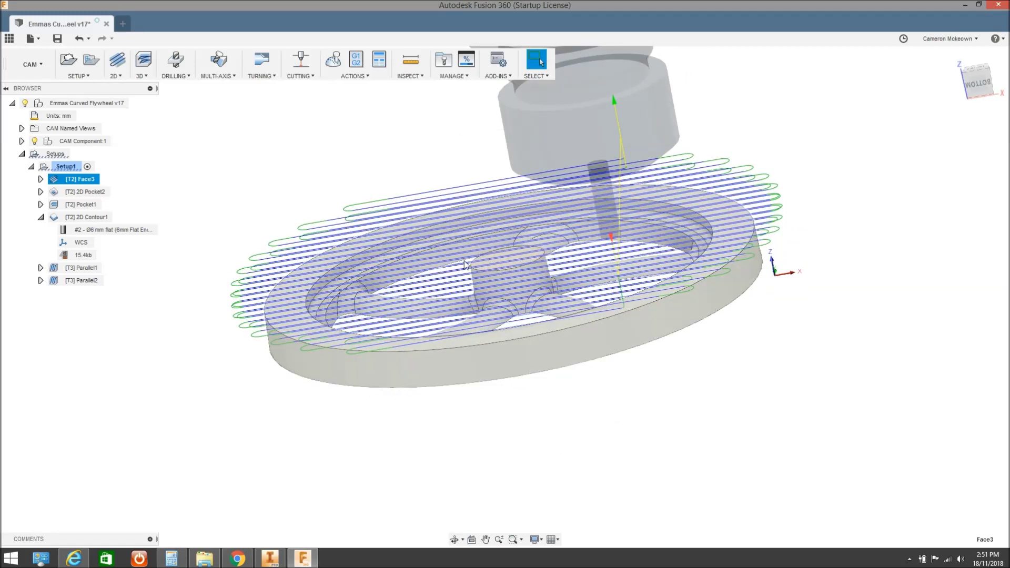
# Display the 2D Pocket2 toolpath followed by the Pocket1 toolpath to compare how they clear the flywheel
pyautogui.click(88, 193)
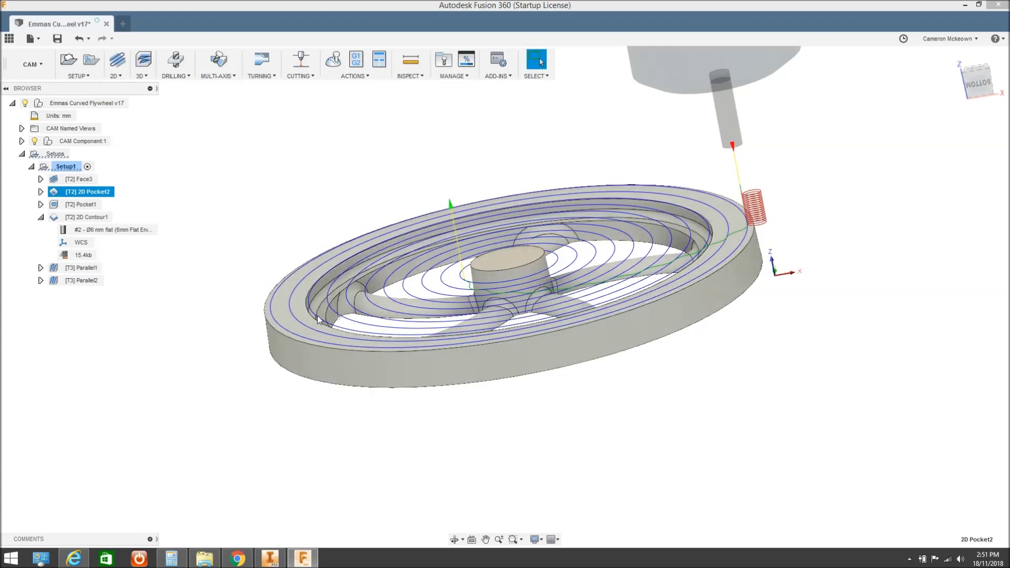
pyautogui.click(81, 204)
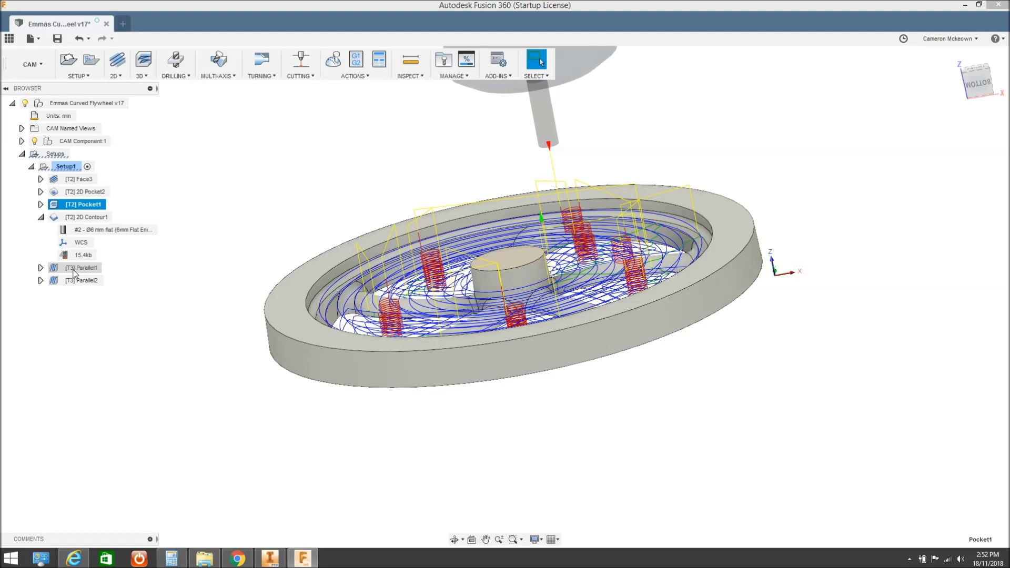
# Display the 2D Contour1, Parallel1 and Parallel2 toolpaths in turn to compare their cuts over the flywheel
pyautogui.click(90, 218)
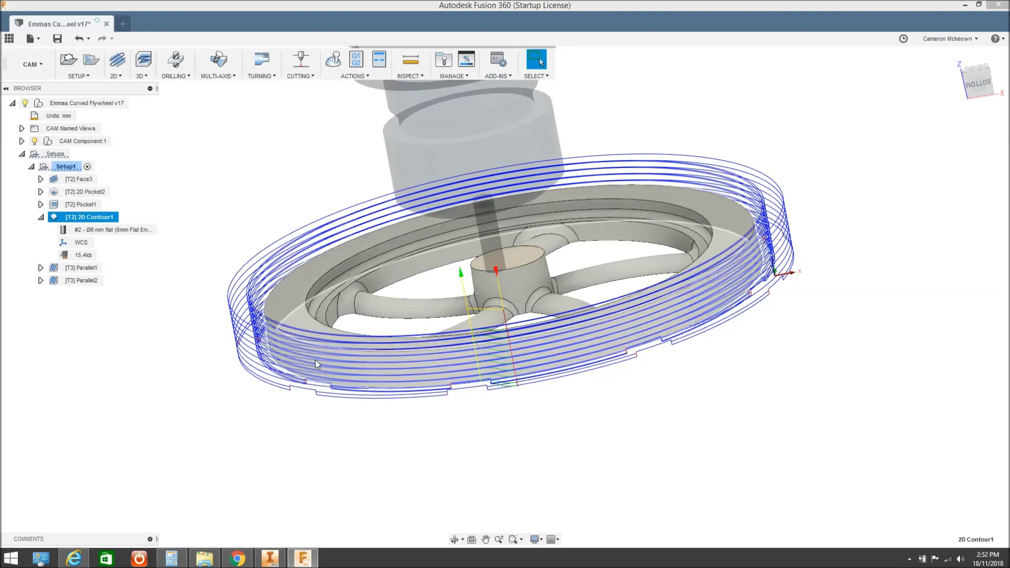
pyautogui.click(73, 267)
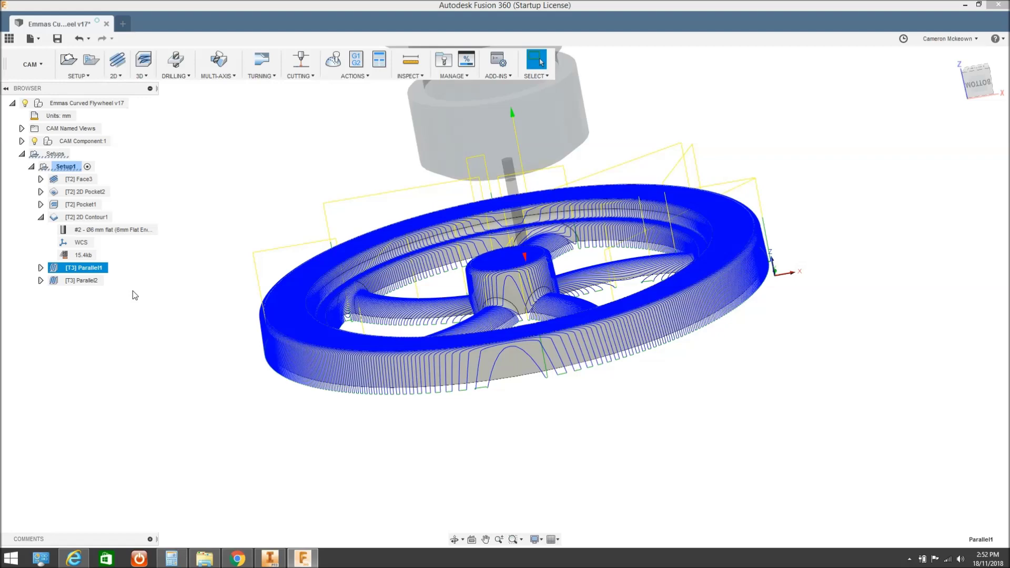
pyautogui.click(78, 283)
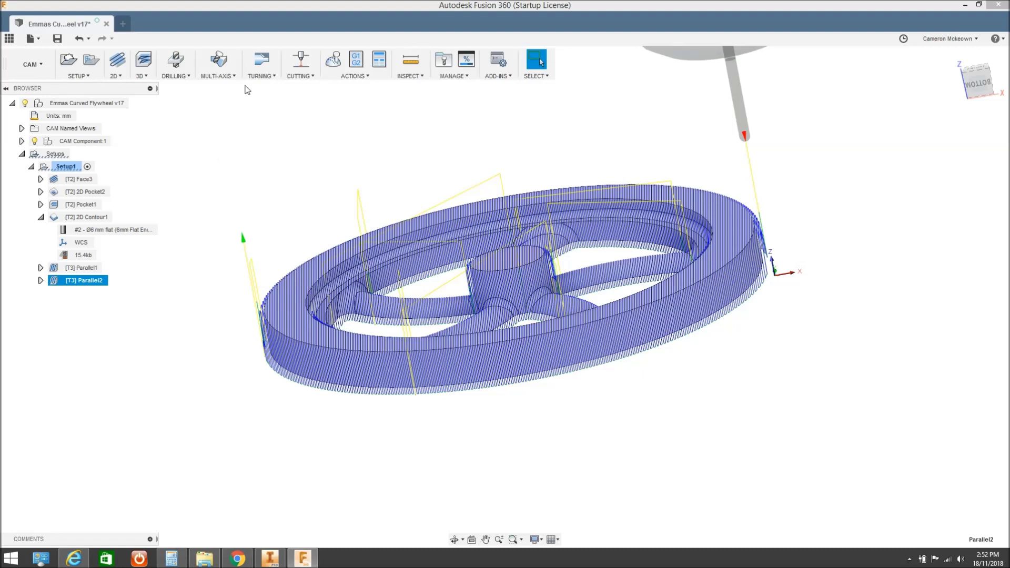
# Simulate all Setup1 operations on the stock at a faster playback speed, skipping ahead through the Parallel1 and Parallel2 passes
pyautogui.click(67, 166)
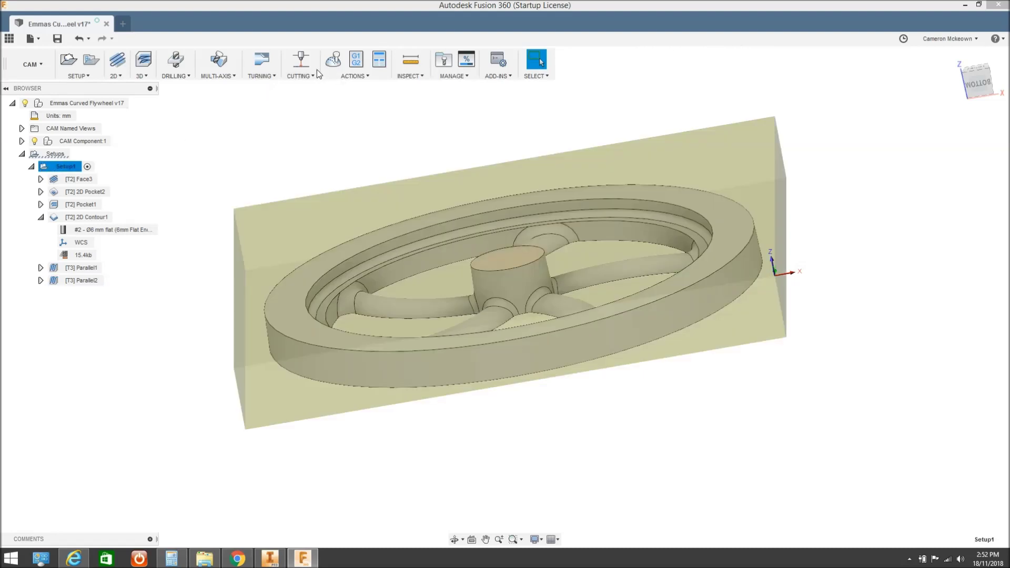
pyautogui.click(334, 65)
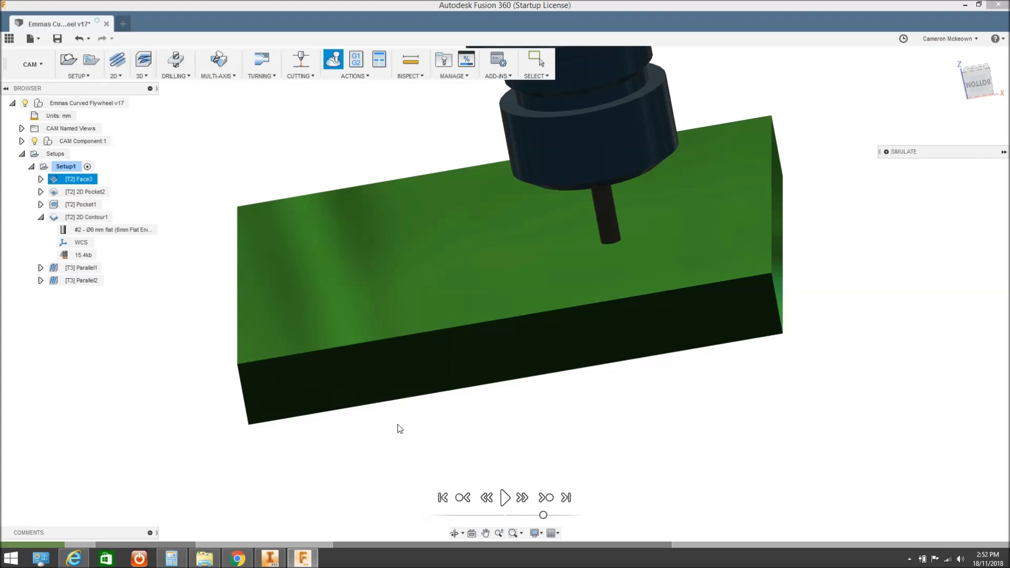
pyautogui.click(505, 498)
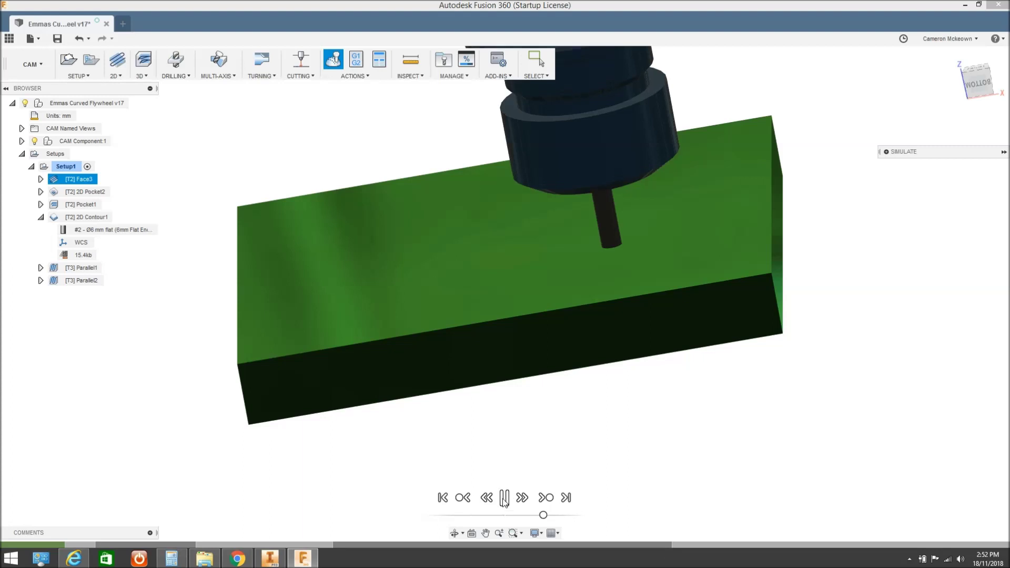
pyautogui.moveTo(544, 516); pyautogui.dragTo(549, 515)
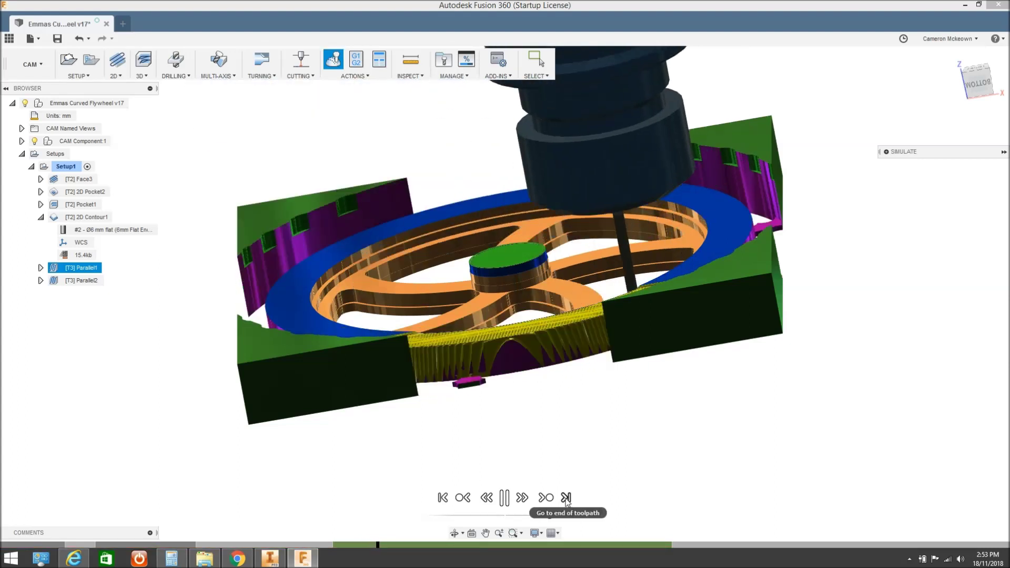
pyautogui.click(547, 499)
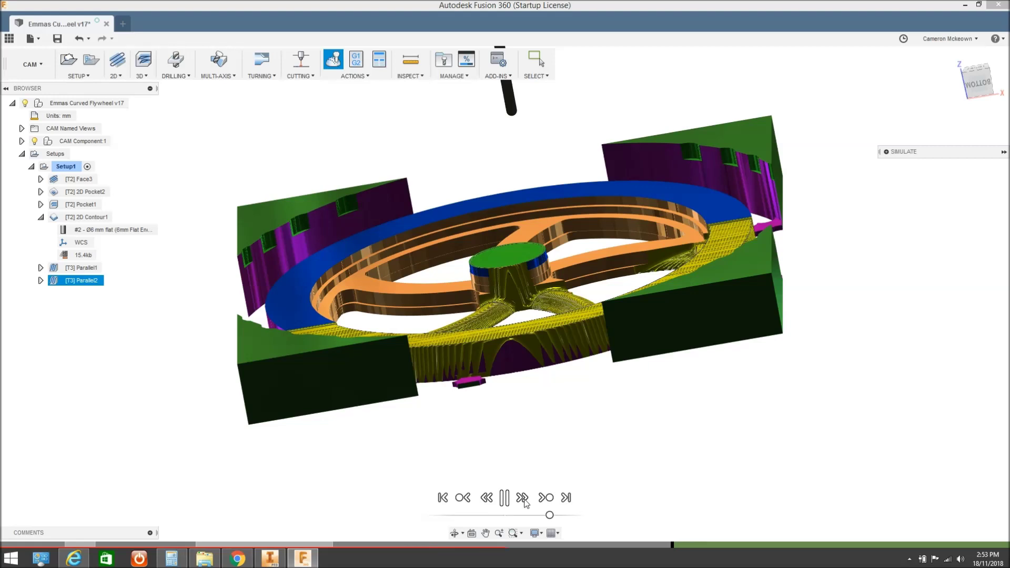
pyautogui.click(547, 498)
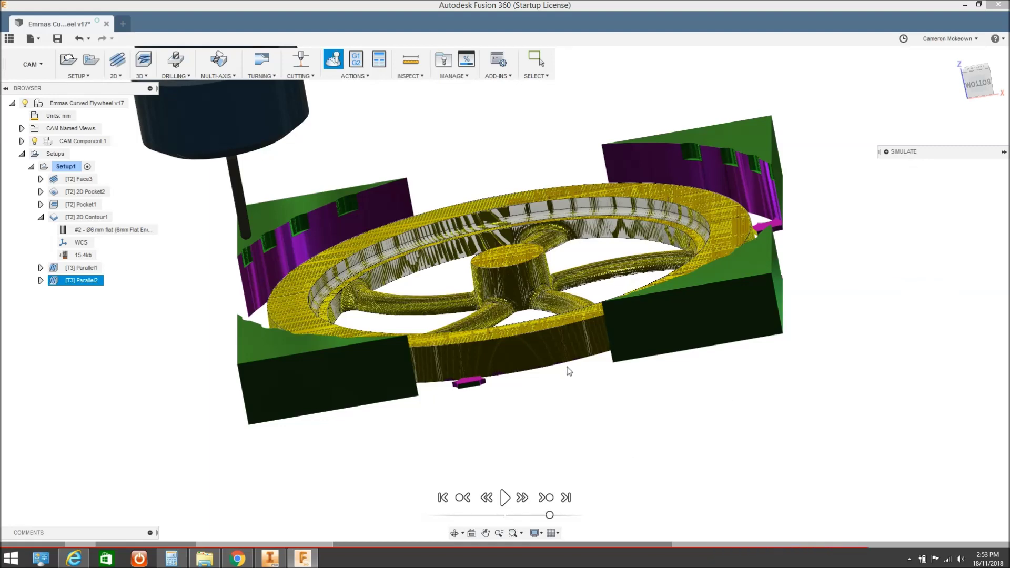
# Examine the simulated flywheel from a higher angle and at the 2D Contour1 operation, closing the simulation
pyautogui.click(454, 533)
pyautogui.moveTo(500, 226); pyautogui.dragTo(486, 298)
pyautogui.rightClick(485, 298)
pyautogui.click(511, 298)
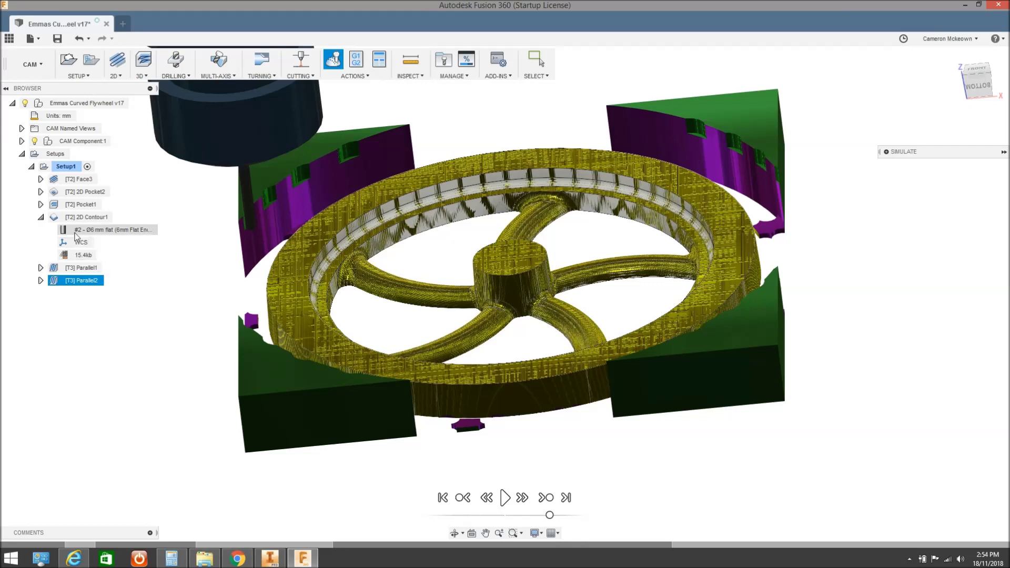
pyautogui.click(54, 220)
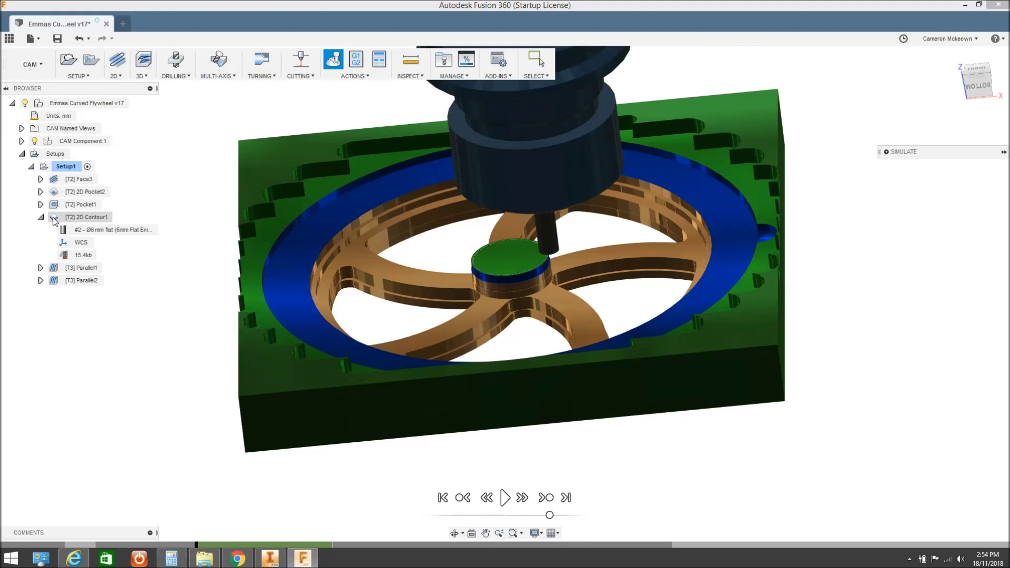
pyautogui.press('Escape')
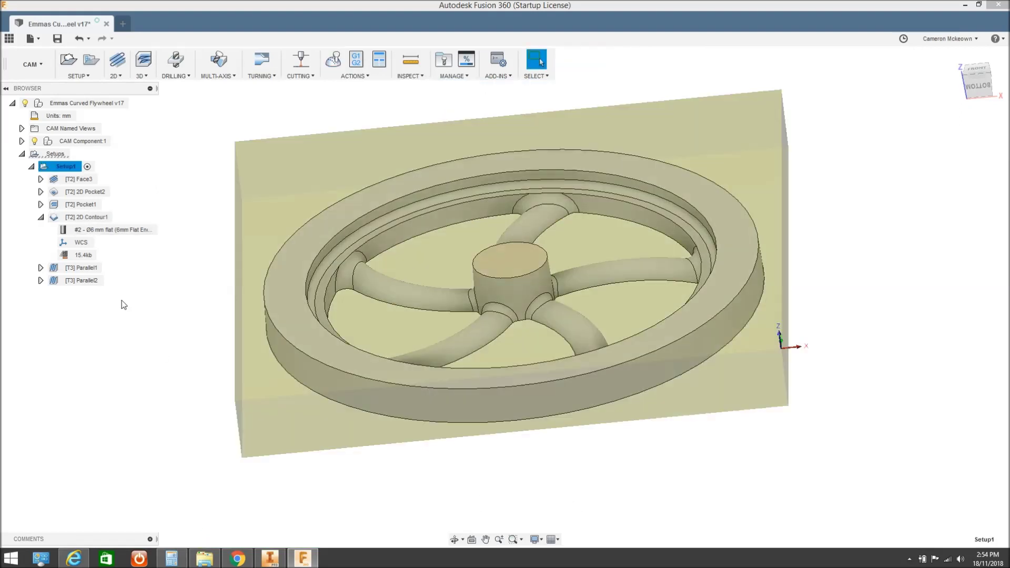
# Review the tool, heights, passes and holding-tab geometry settings of 2D Contour1, leaving the operation without changes
pyautogui.doubleClick(55, 217)
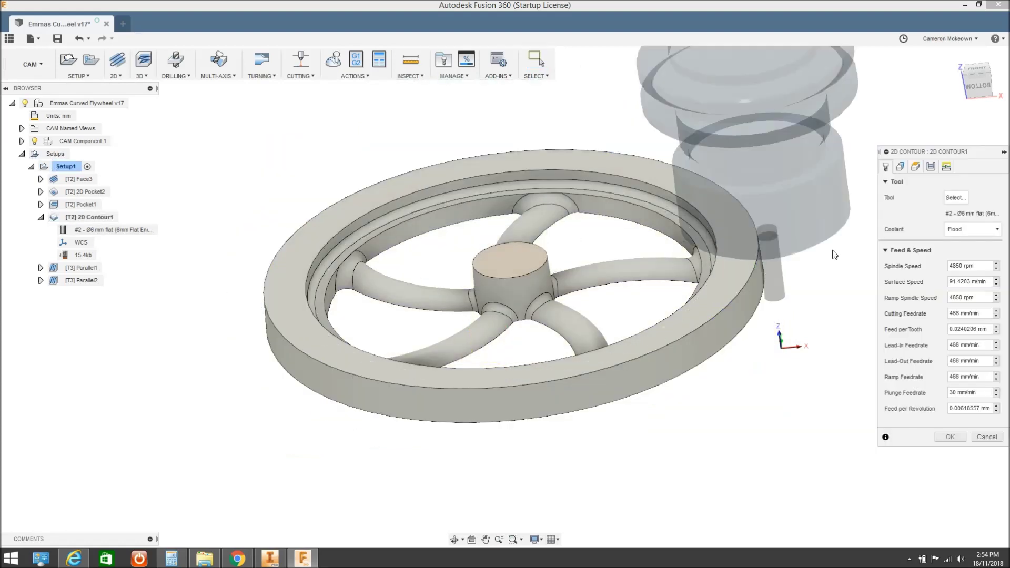
pyautogui.click(901, 167)
pyautogui.click(916, 167)
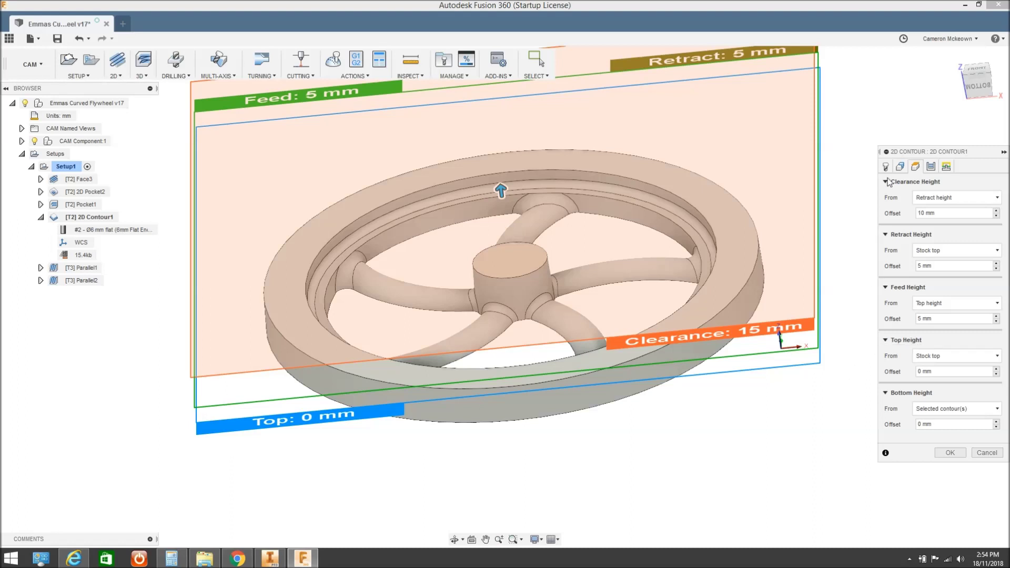
pyautogui.click(931, 167)
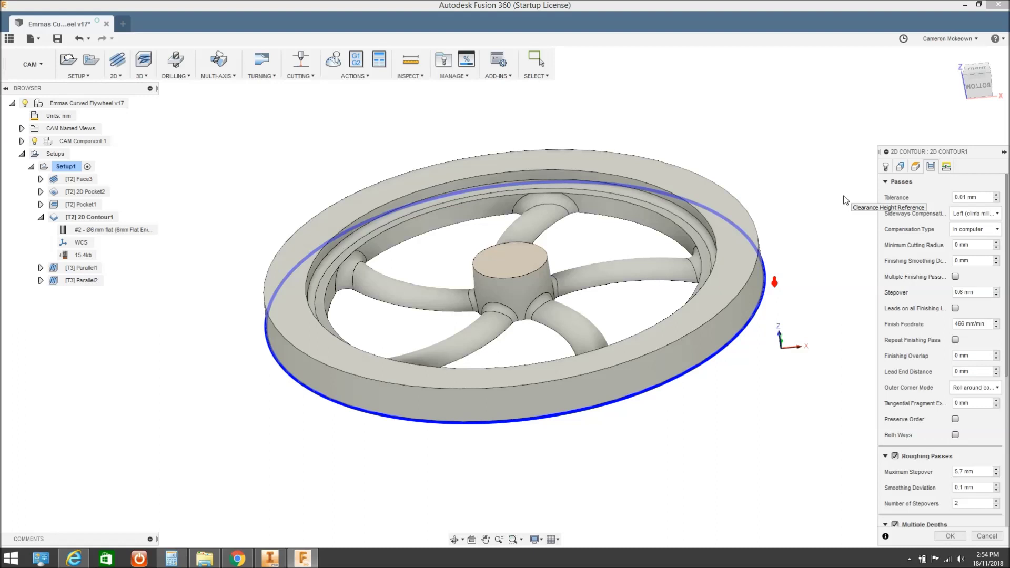
pyautogui.click(901, 167)
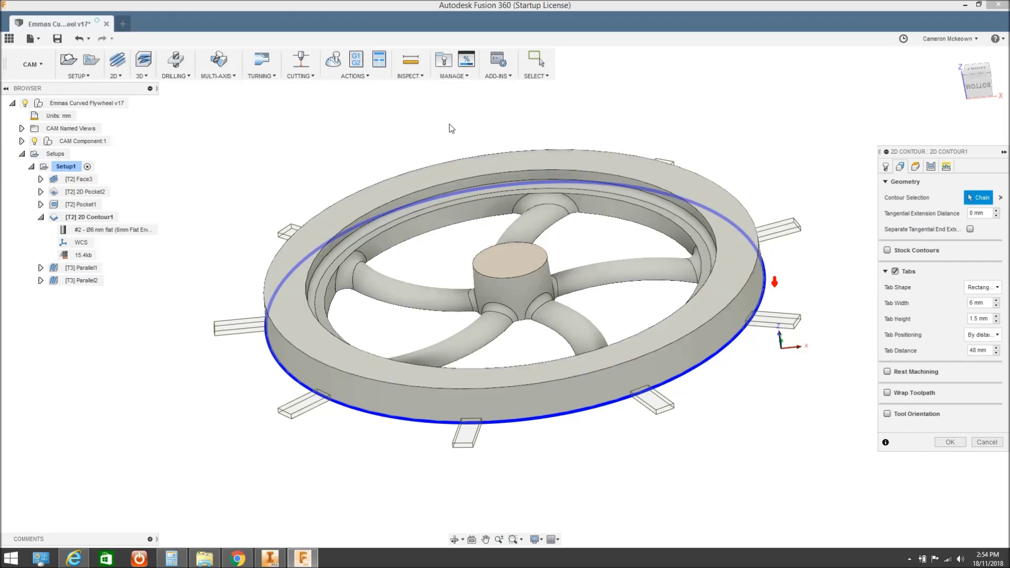
pyautogui.click(363, 75)
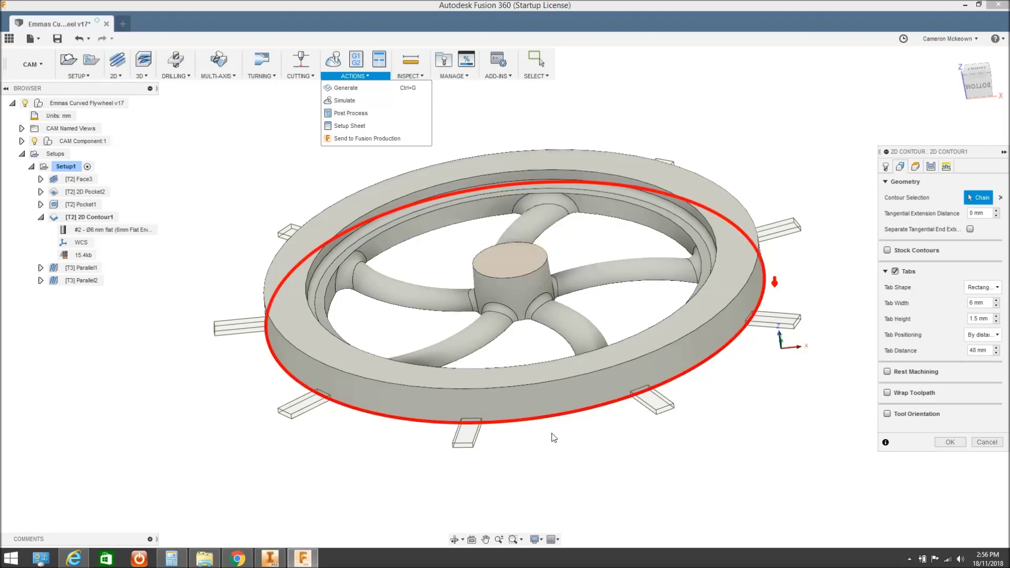
pyautogui.click(911, 560)
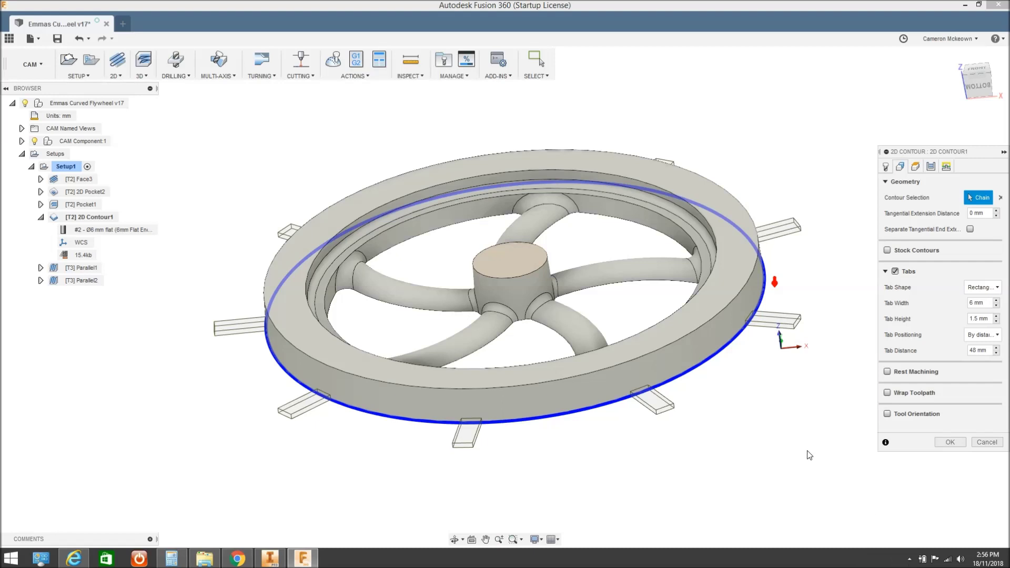
pyautogui.press('Escape')
pyautogui.click(910, 559)
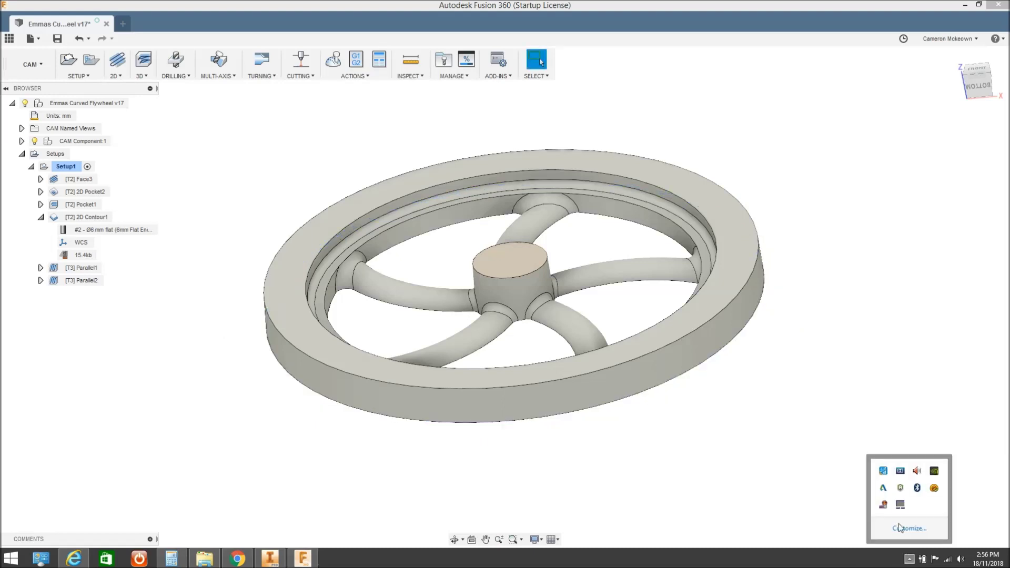
pyautogui.rightClick(886, 508)
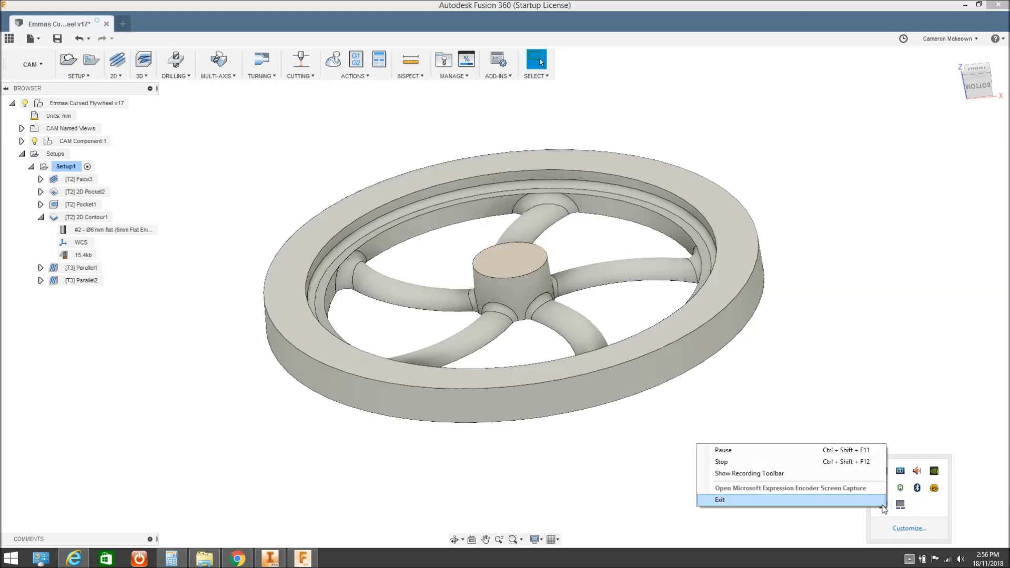